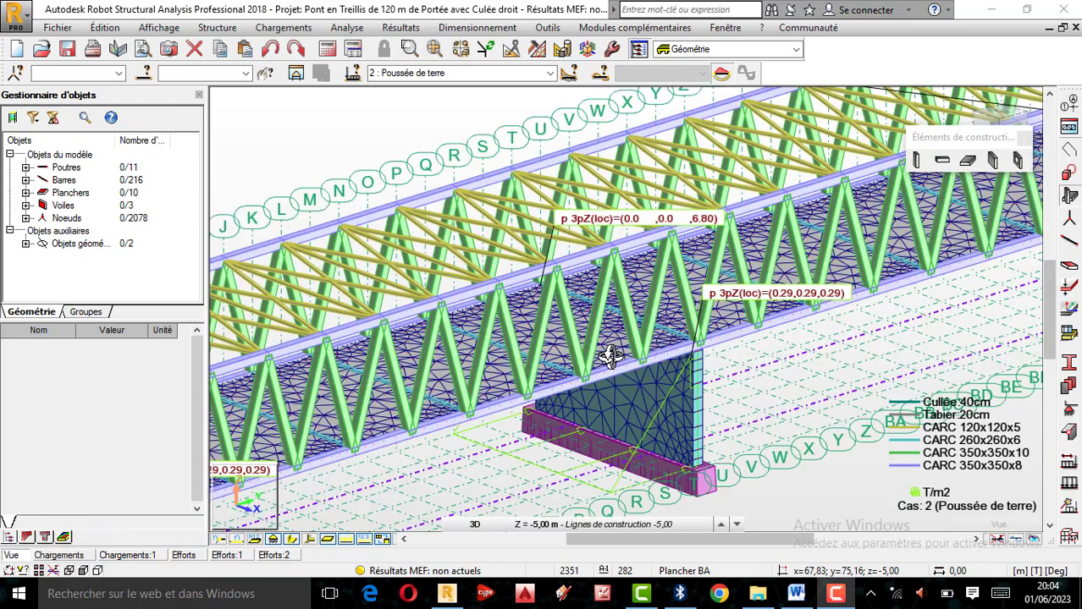
# Examine the 3D truss bridge model, including its deck, abutments, central support and the Poussée de terre loads
pyautogui.scroll(-2, 641, 344)
pyautogui.scroll(-3, 641, 340)
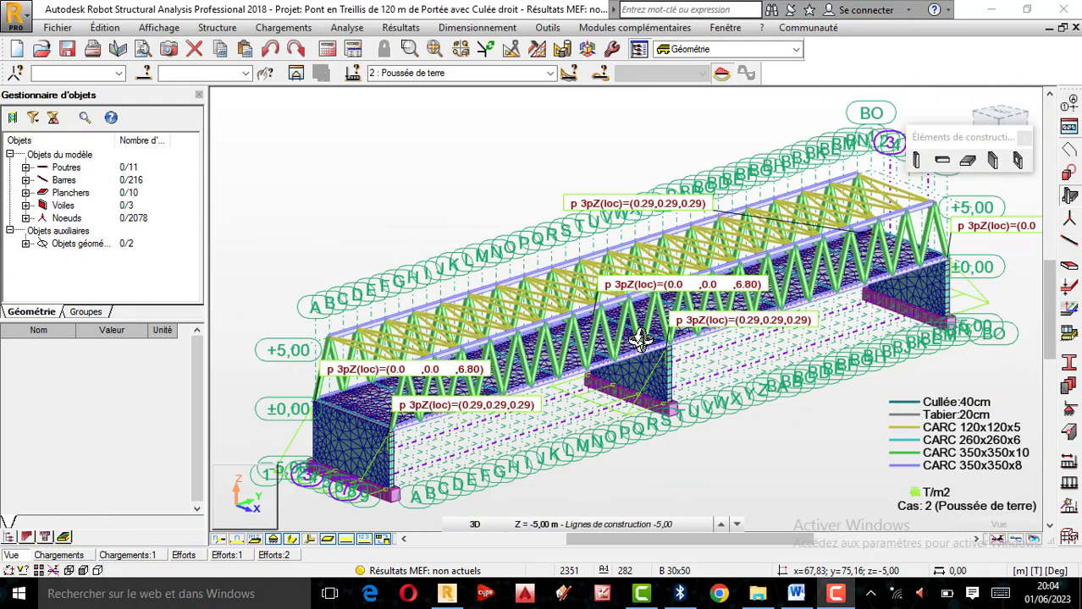
pyautogui.scroll(4, 640, 339)
pyautogui.scroll(-1, 640, 339)
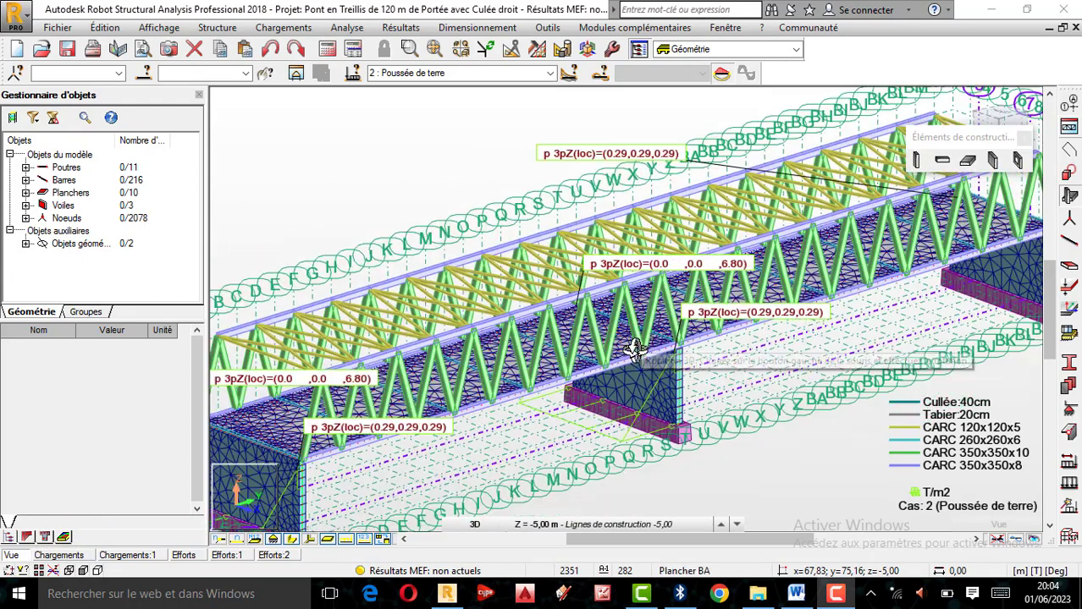
pyautogui.scroll(-2, 641, 341)
pyautogui.scroll(3, 636, 346)
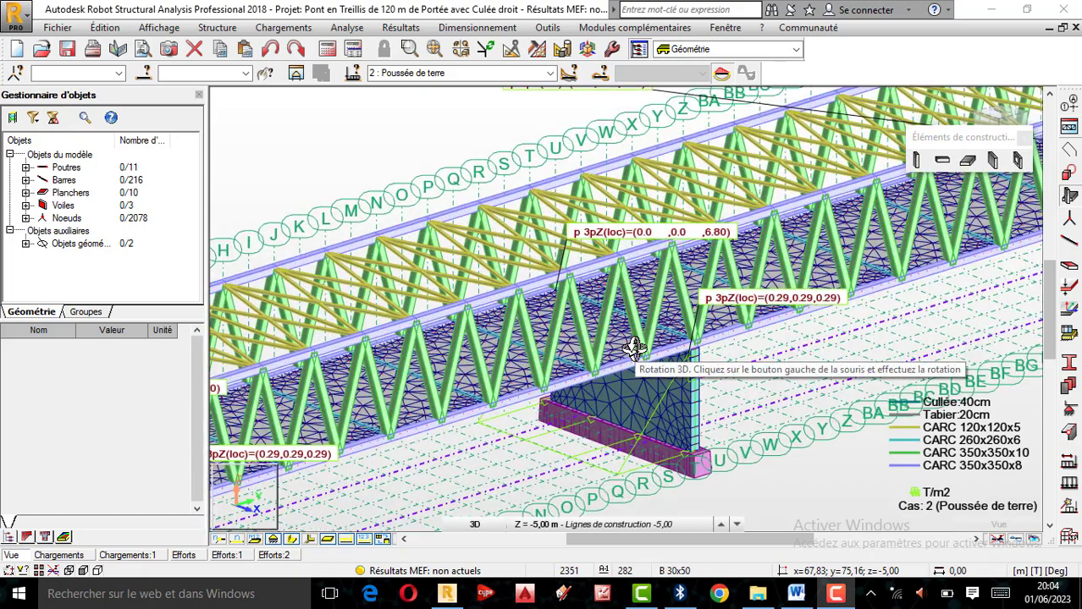
pyautogui.scroll(-1, 635, 347)
pyautogui.scroll(2, 635, 347)
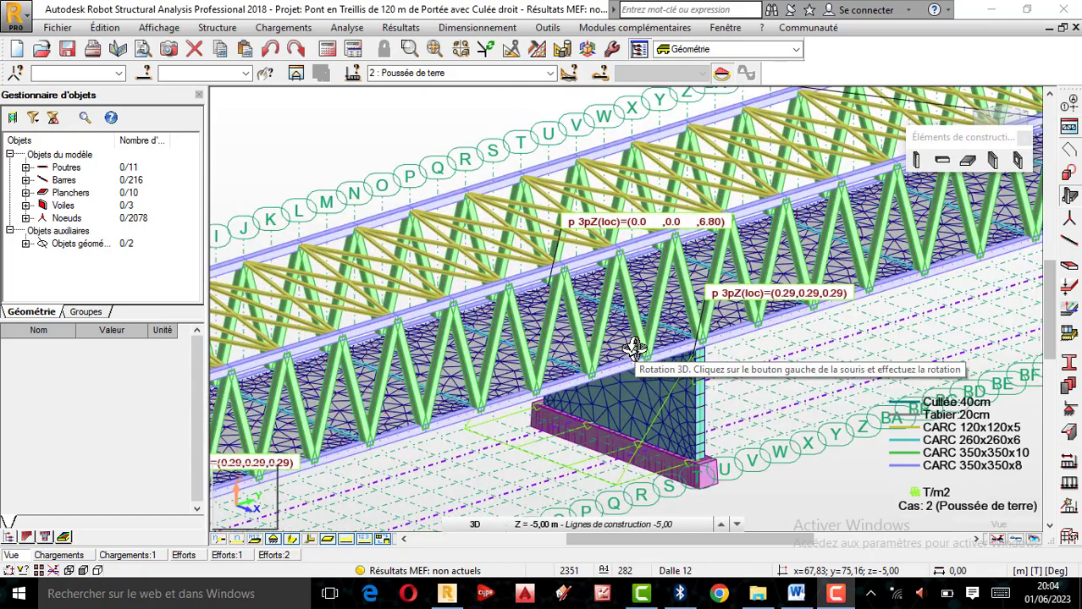
pyautogui.scroll(-2, 635, 347)
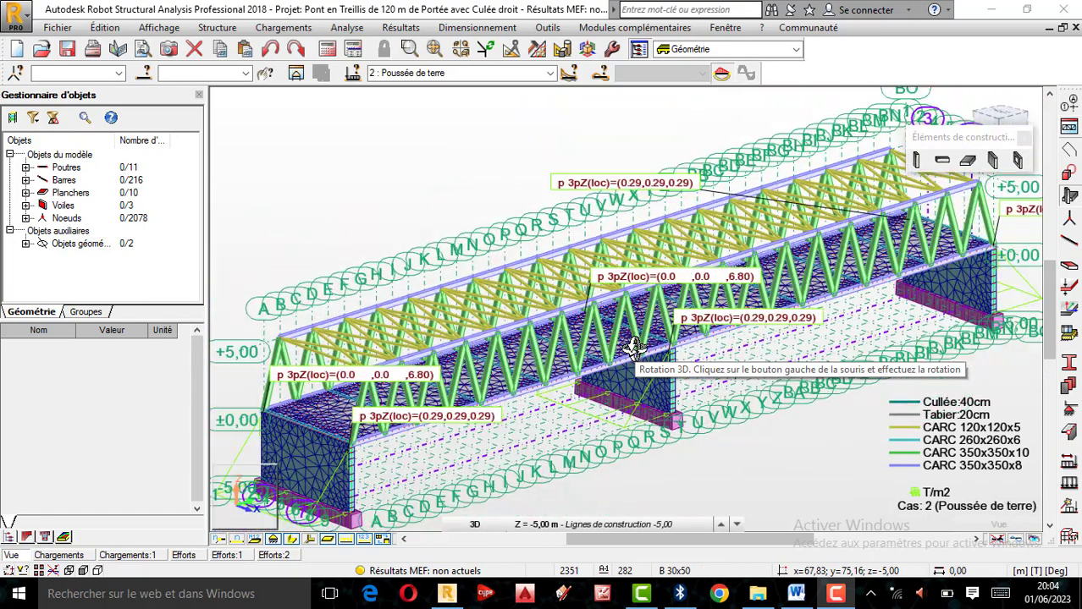
pyautogui.scroll(2, 635, 347)
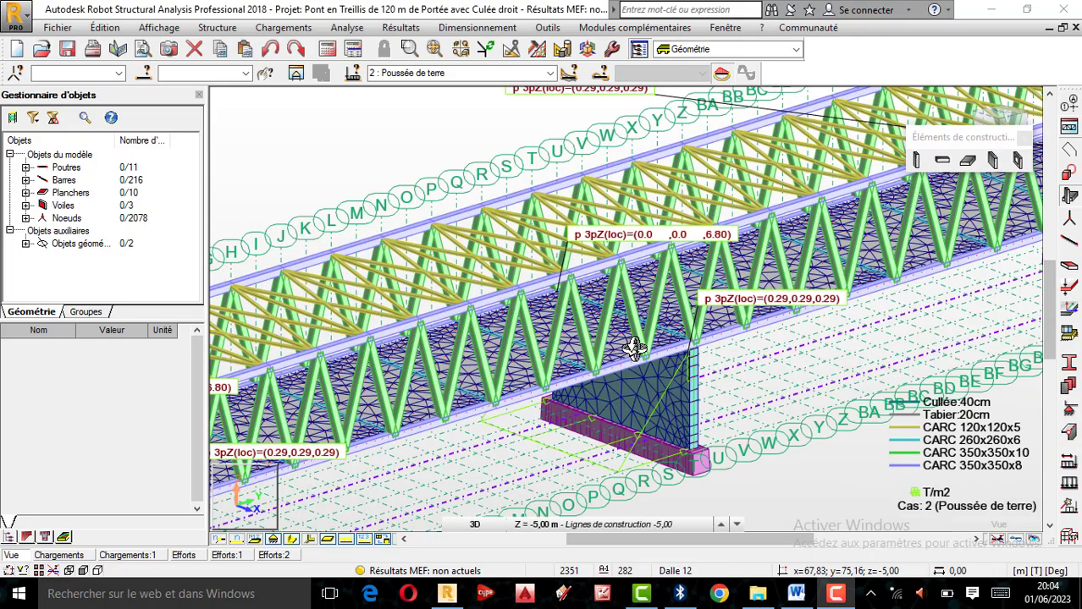
pyautogui.scroll(-3, 635, 347)
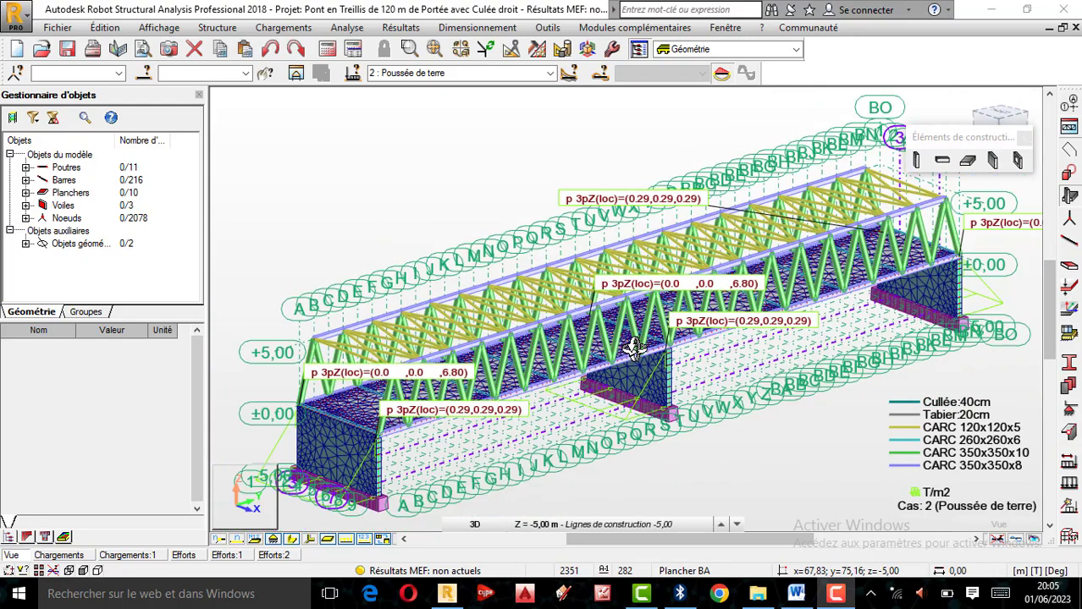
pyautogui.scroll(2, 644, 352)
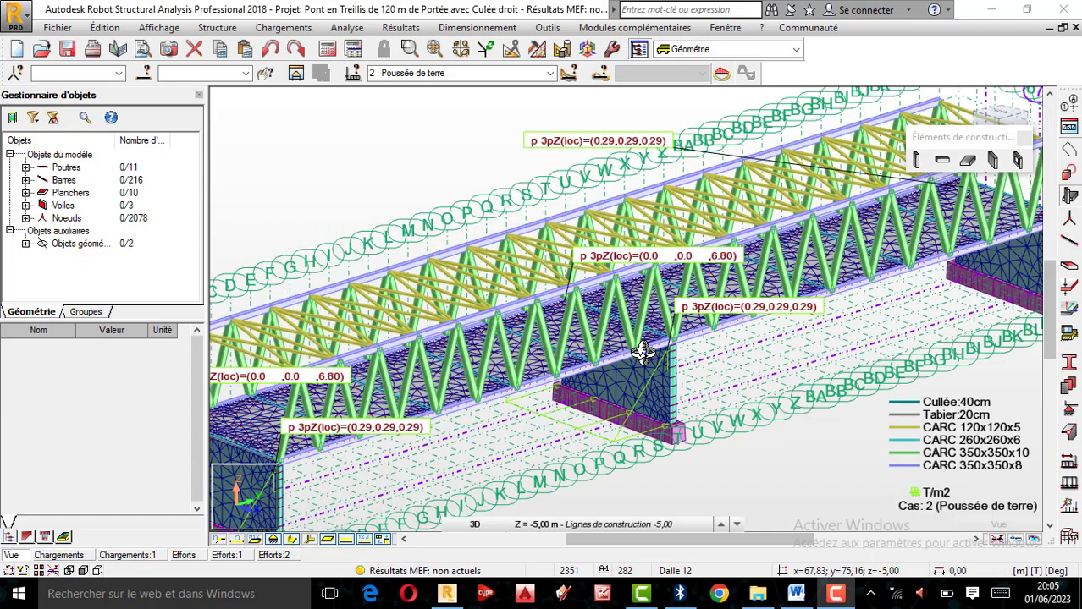
pyautogui.scroll(-1, 643, 352)
pyautogui.scroll(2, 495, 412)
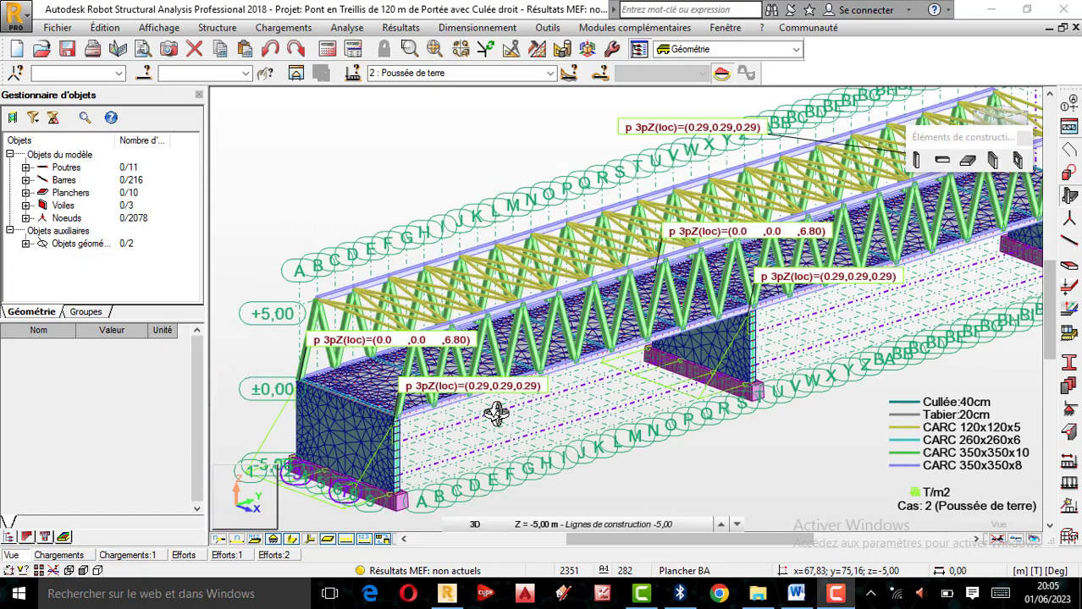
pyautogui.scroll(-3, 496, 413)
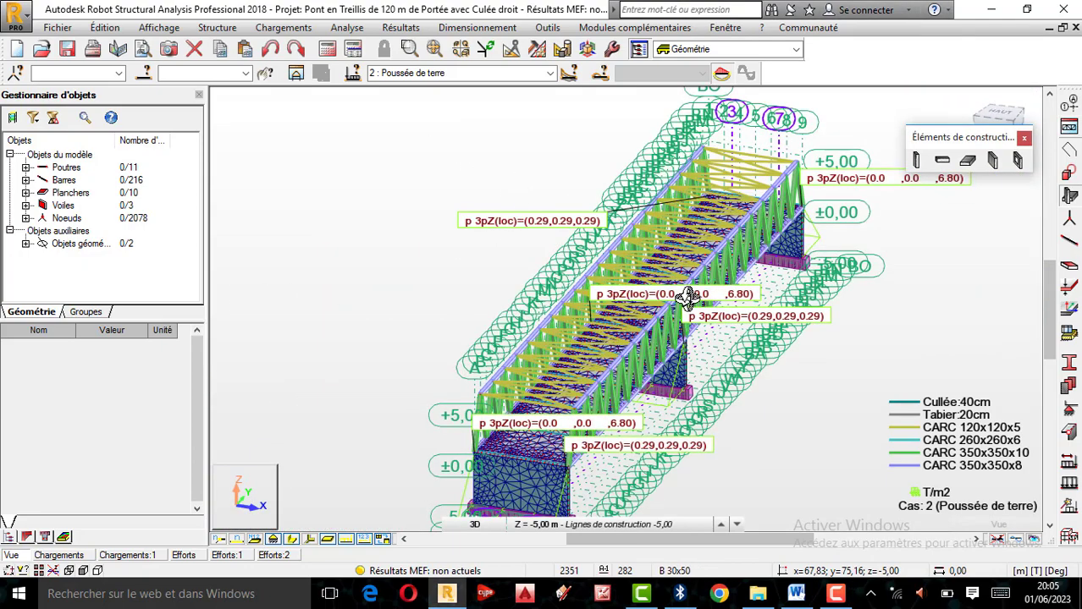
pyautogui.scroll(2, 670, 296)
pyautogui.scroll(-1, 670, 296)
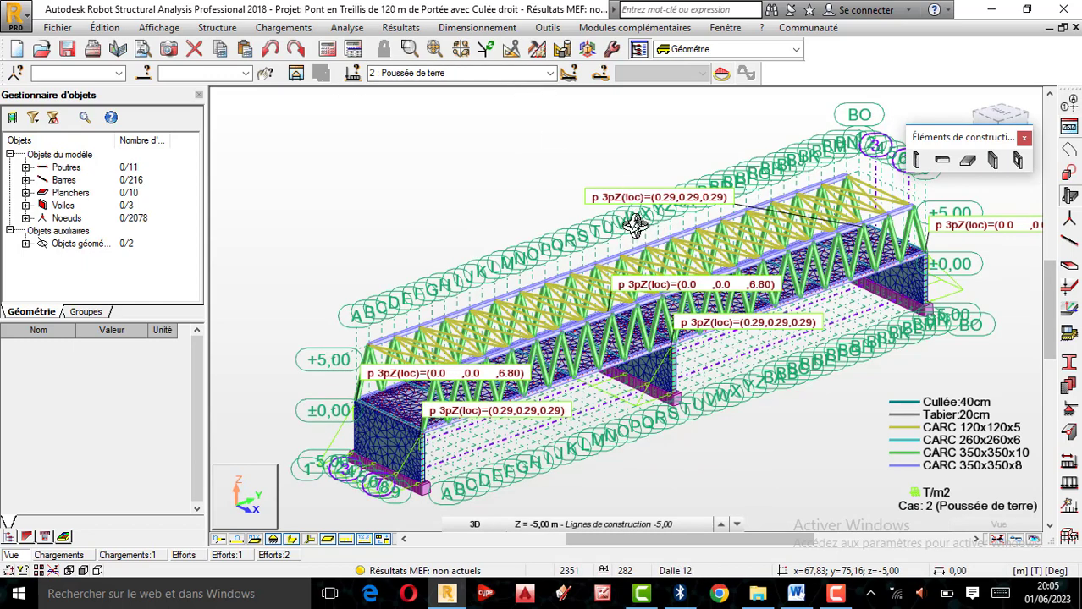
pyautogui.scroll(3, 634, 315)
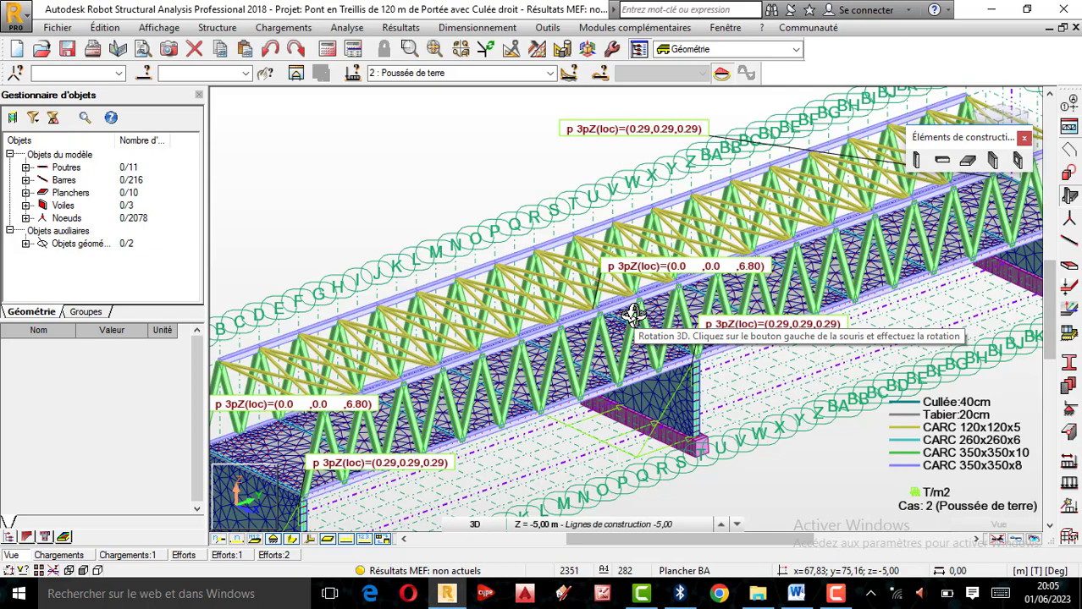
pyautogui.scroll(-2, 634, 313)
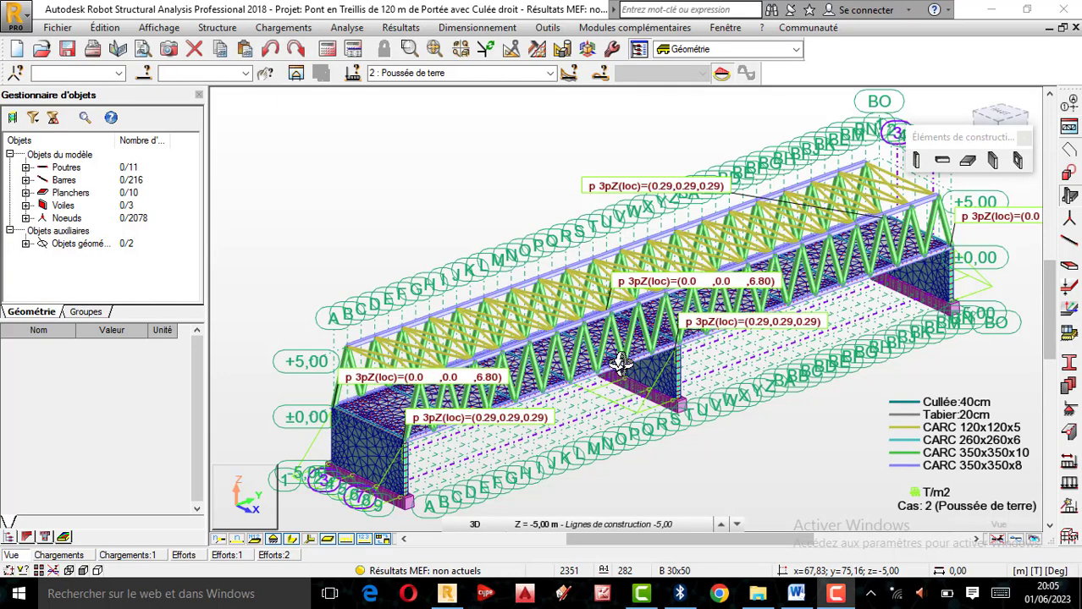
pyautogui.scroll(3, 618, 364)
pyautogui.scroll(-4, 618, 364)
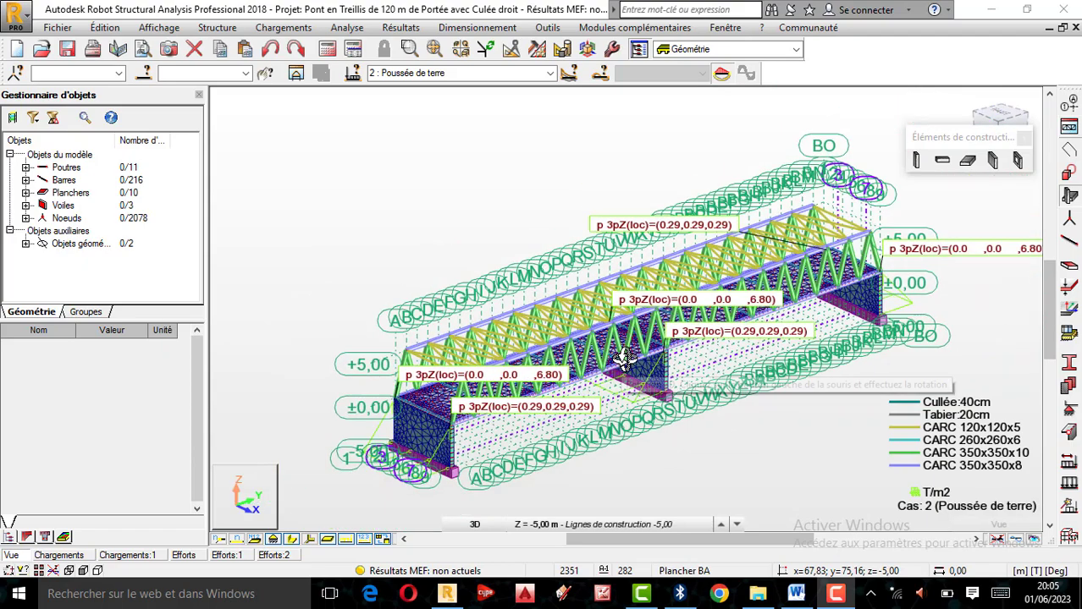
pyautogui.scroll(4, 624, 357)
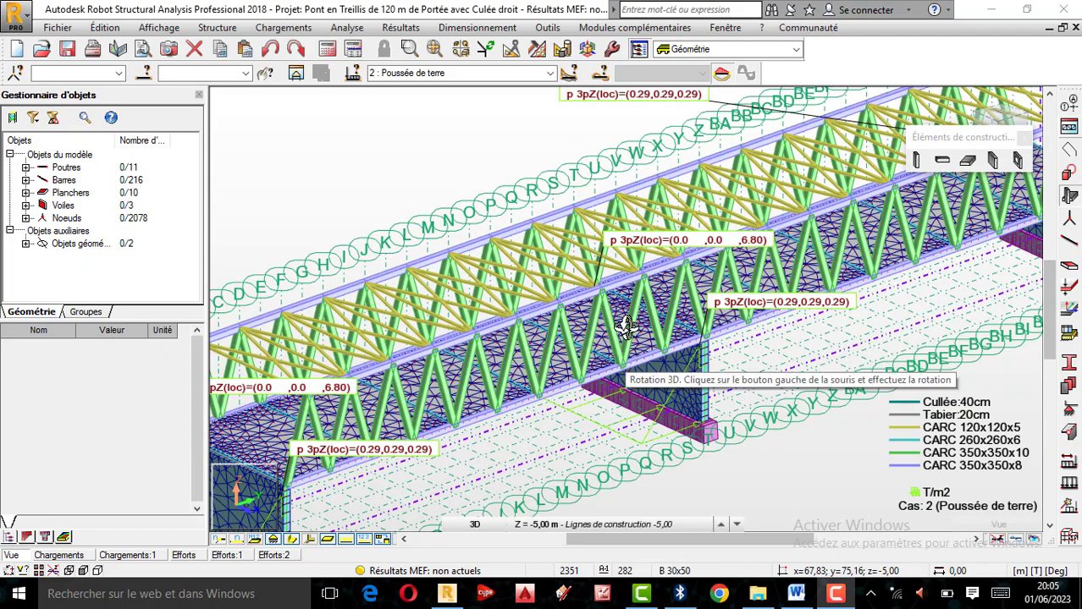
pyautogui.scroll(-1, 618, 238)
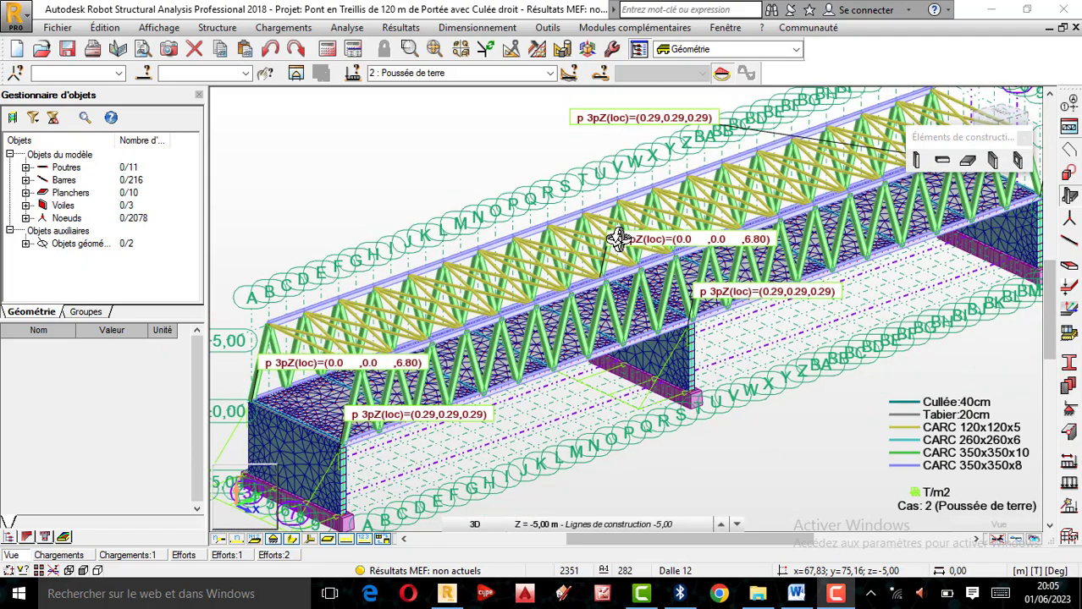
pyautogui.scroll(-4, 621, 237)
pyautogui.scroll(4, 635, 239)
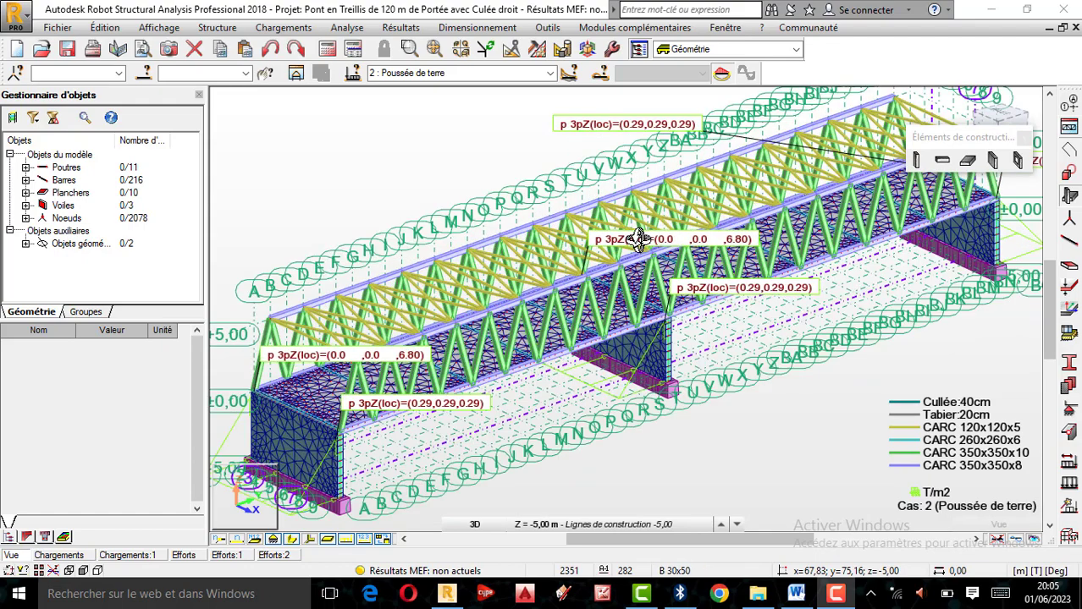
pyautogui.scroll(-3, 627, 230)
pyautogui.scroll(4, 627, 228)
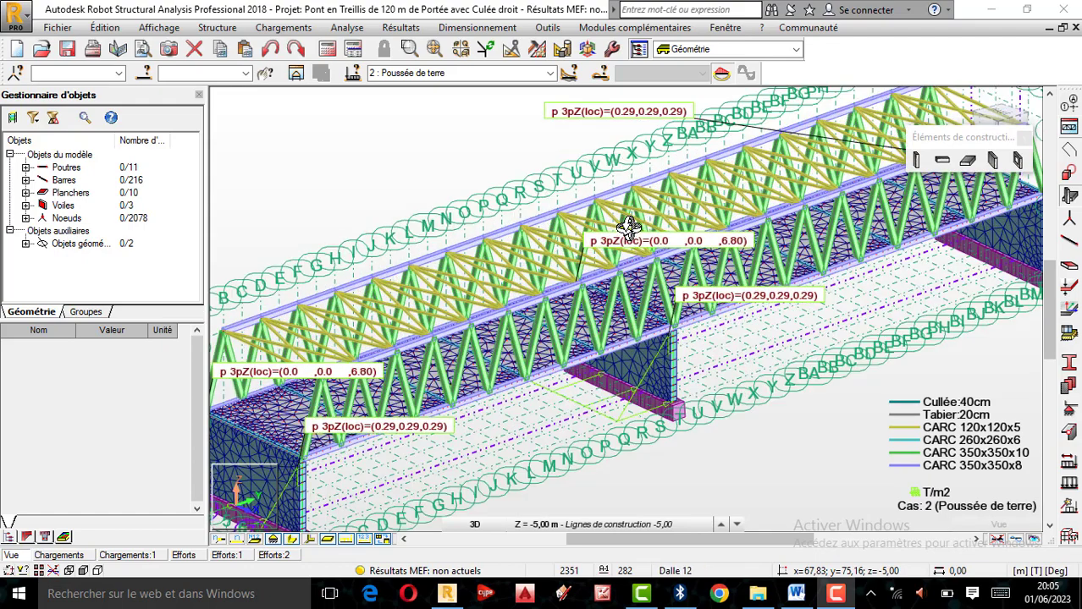
pyautogui.scroll(-3, 627, 226)
pyautogui.scroll(4, 627, 226)
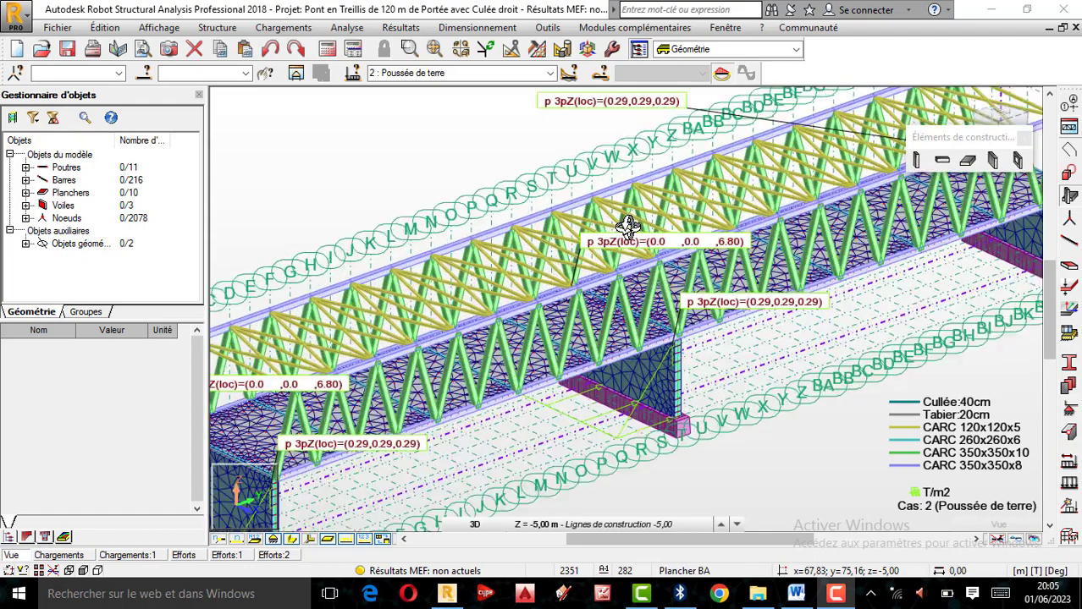
pyautogui.scroll(-3, 627, 226)
pyautogui.scroll(4, 615, 240)
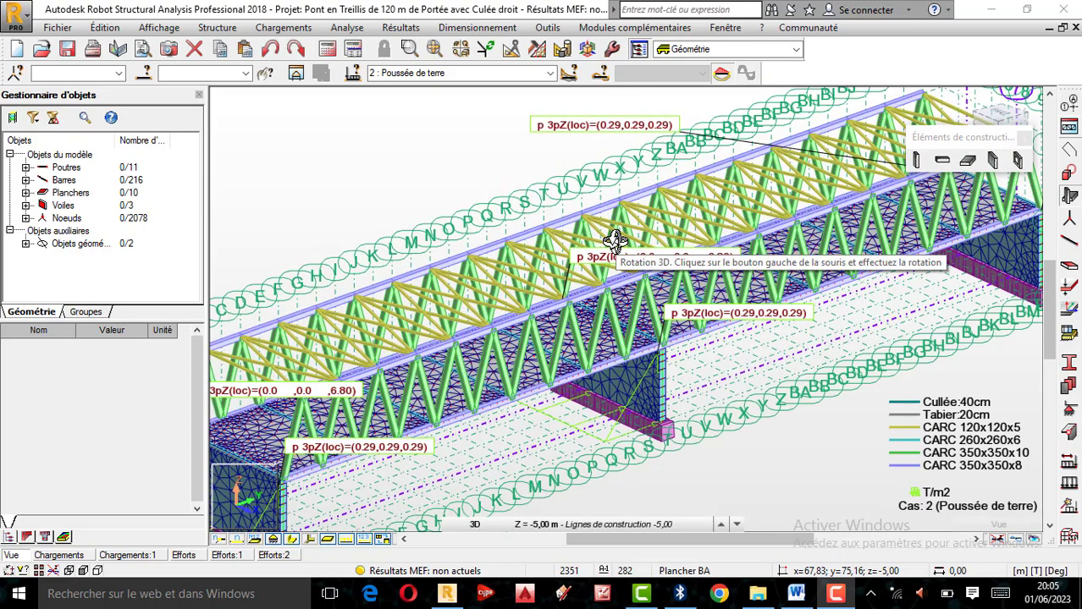
pyautogui.scroll(-3, 602, 236)
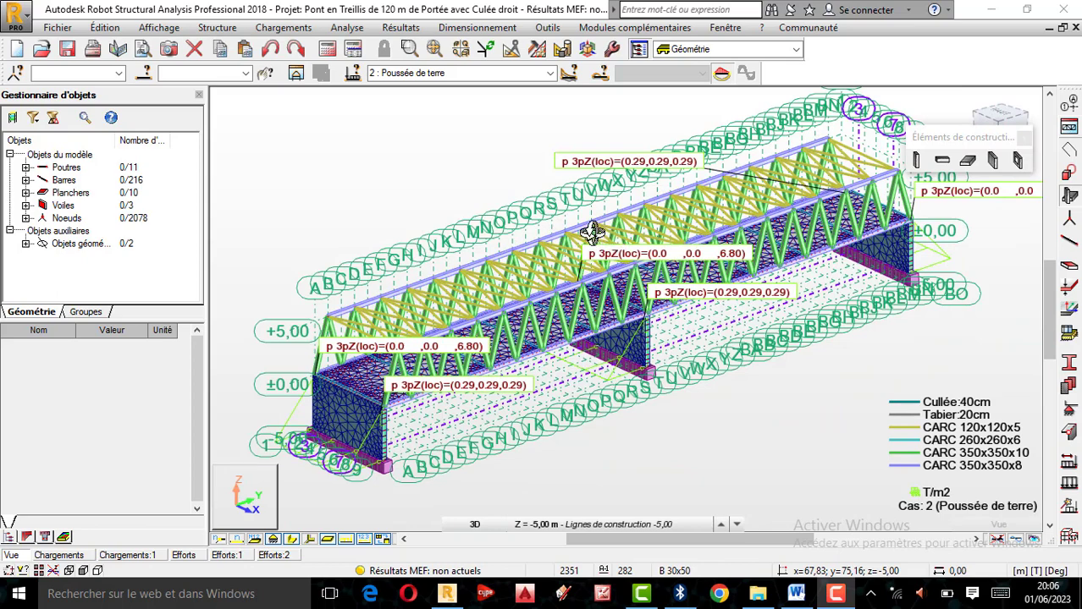
pyautogui.scroll(4, 592, 233)
pyautogui.scroll(-2, 591, 233)
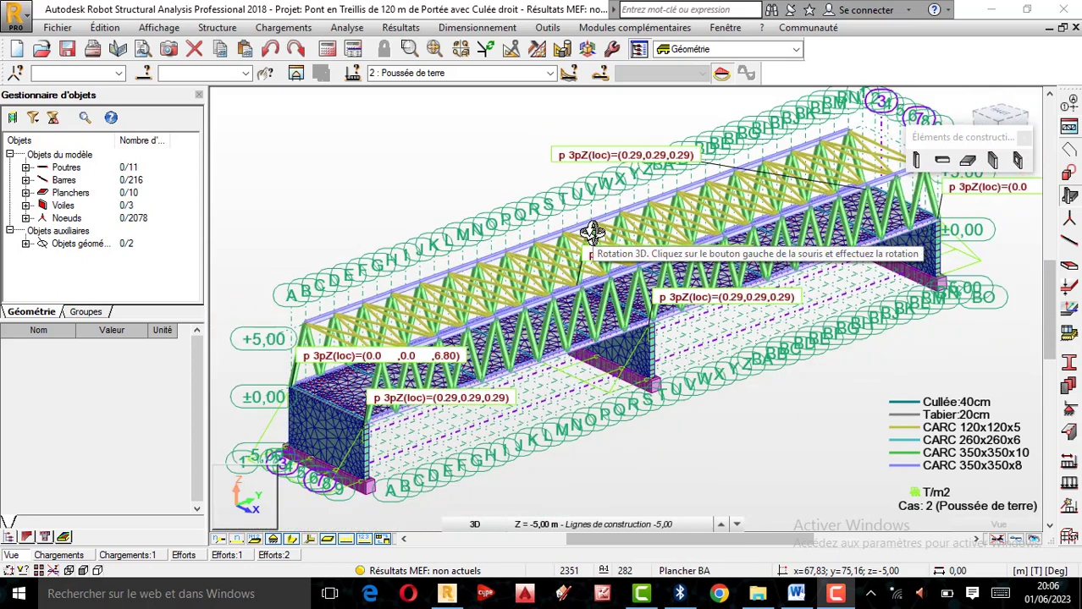
pyautogui.scroll(-1, 591, 232)
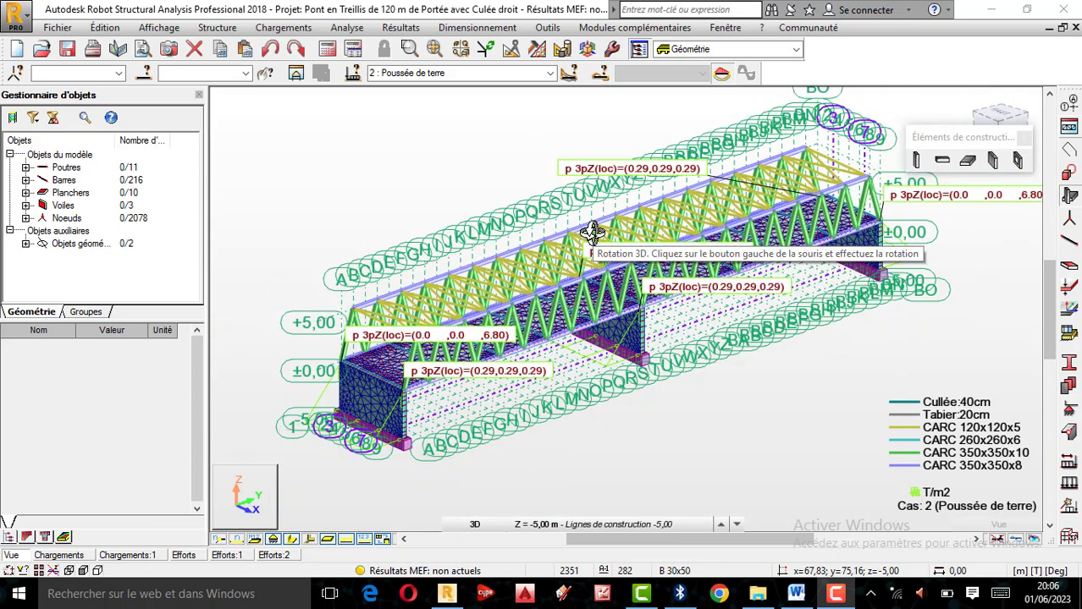
pyautogui.scroll(1, 591, 232)
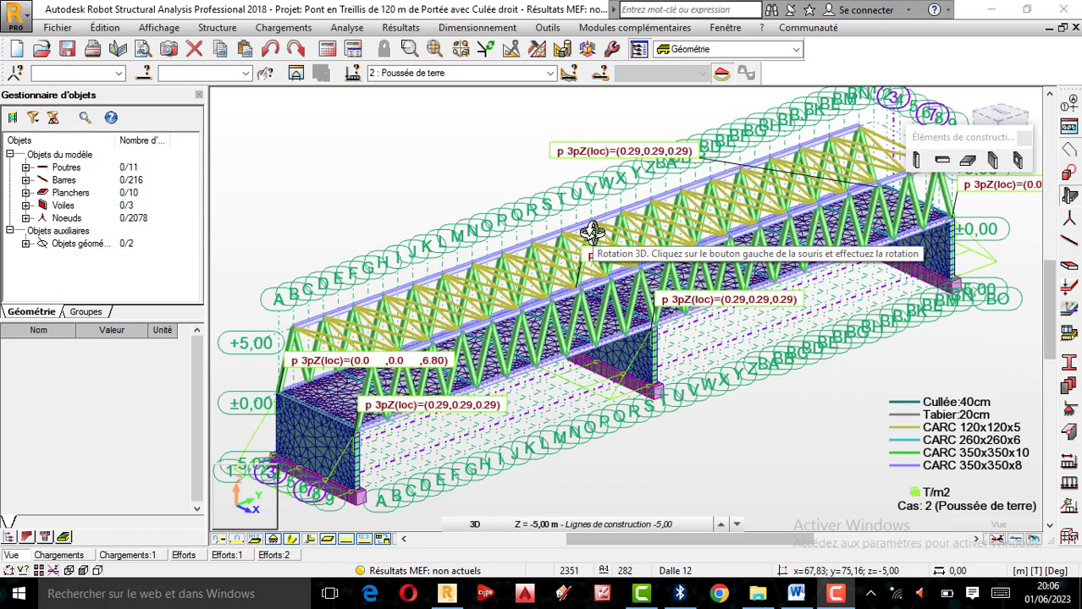
pyautogui.scroll(1, 592, 233)
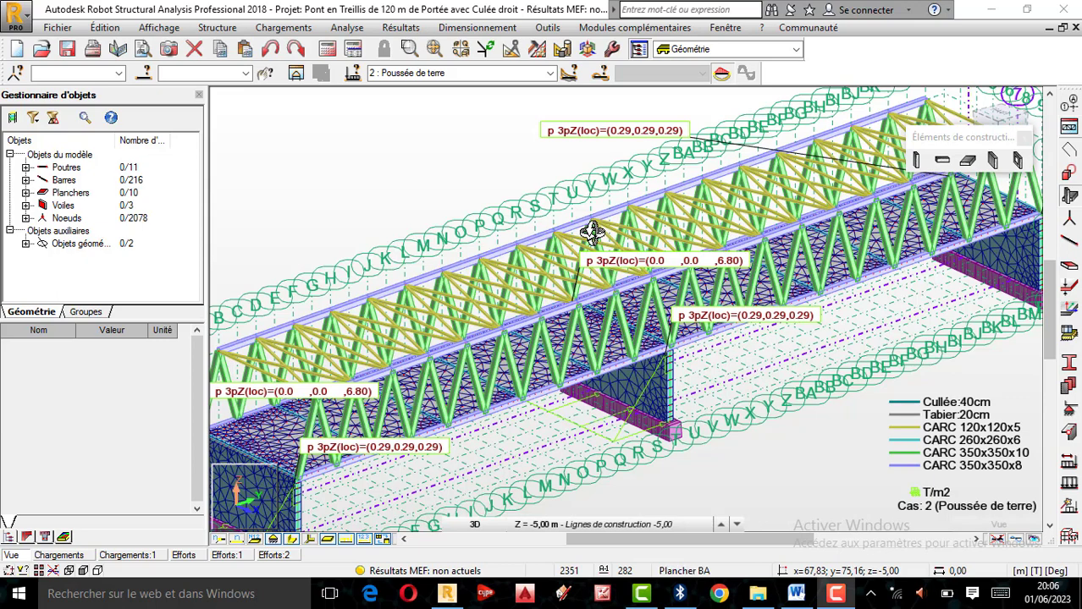
pyautogui.scroll(-1, 591, 233)
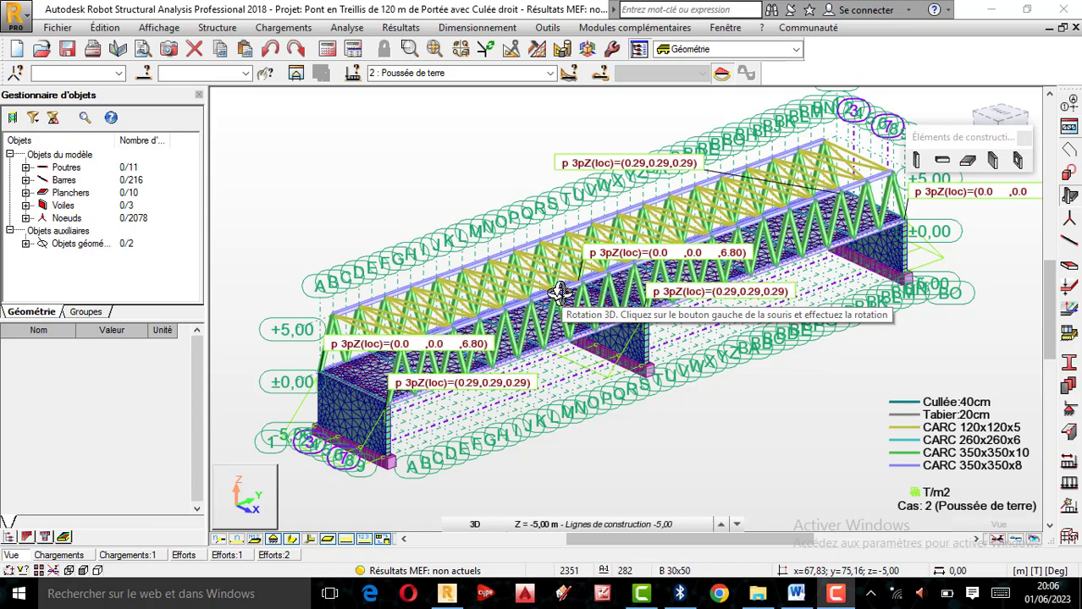
pyautogui.scroll(1, 364, 380)
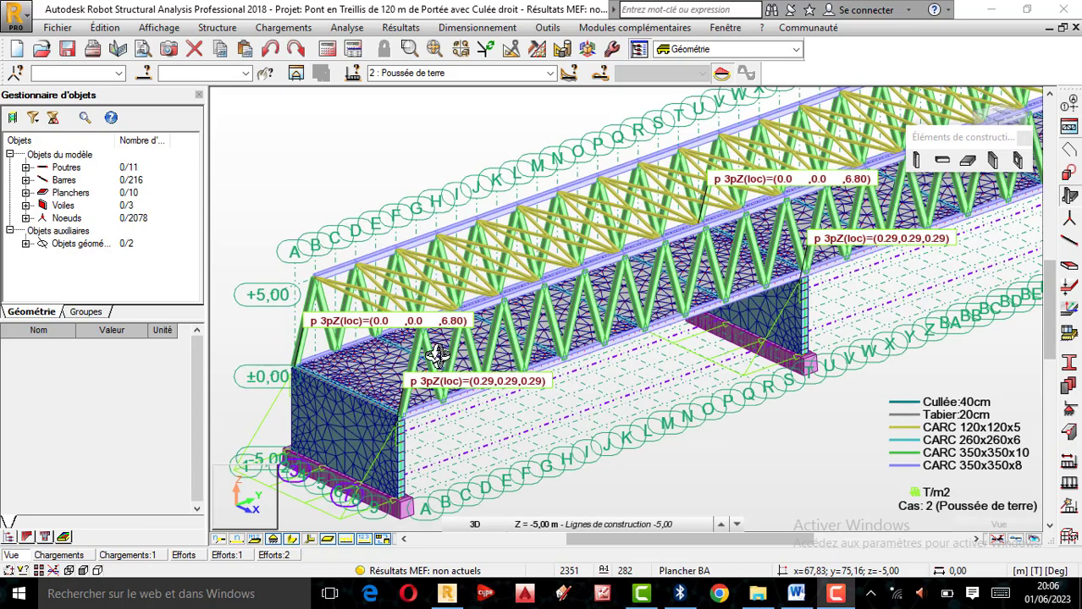
pyautogui.scroll(-1, 434, 360)
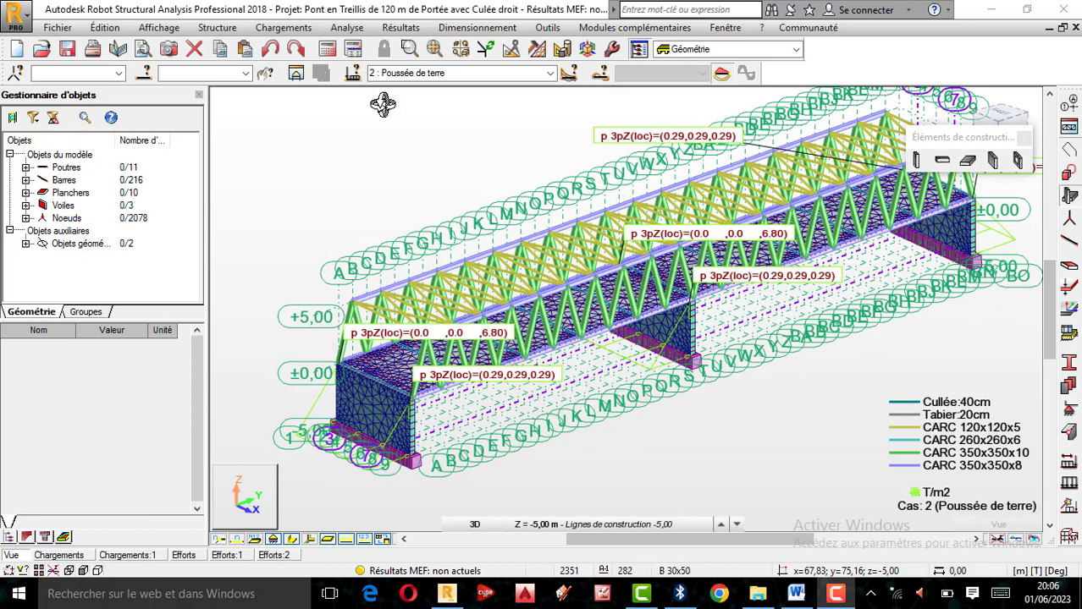
# Examine the list of load cases and combinations alongside the bridge's abutments, central support and earth pressure loads
pyautogui.click(545, 74)
pyautogui.click(546, 74)
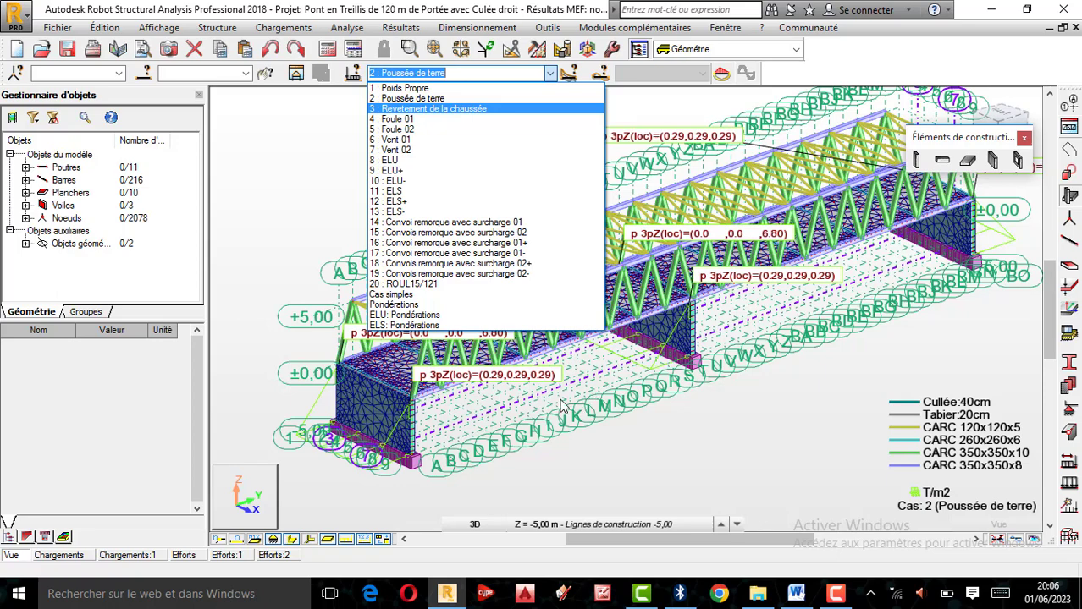
pyautogui.scroll(2, 559, 406)
pyautogui.scroll(-2, 559, 406)
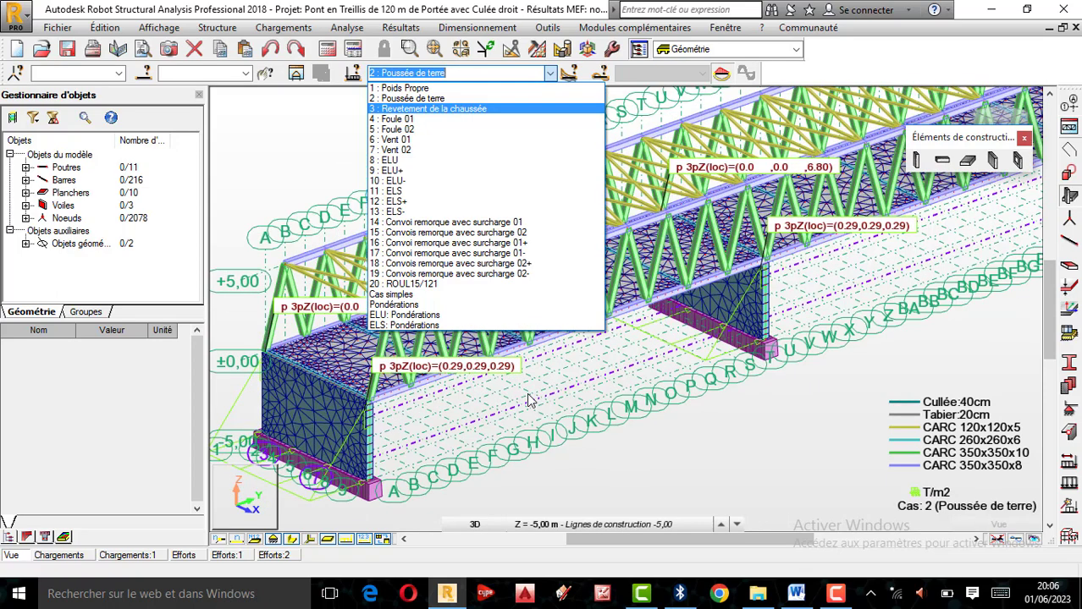
pyautogui.scroll(1, 488, 405)
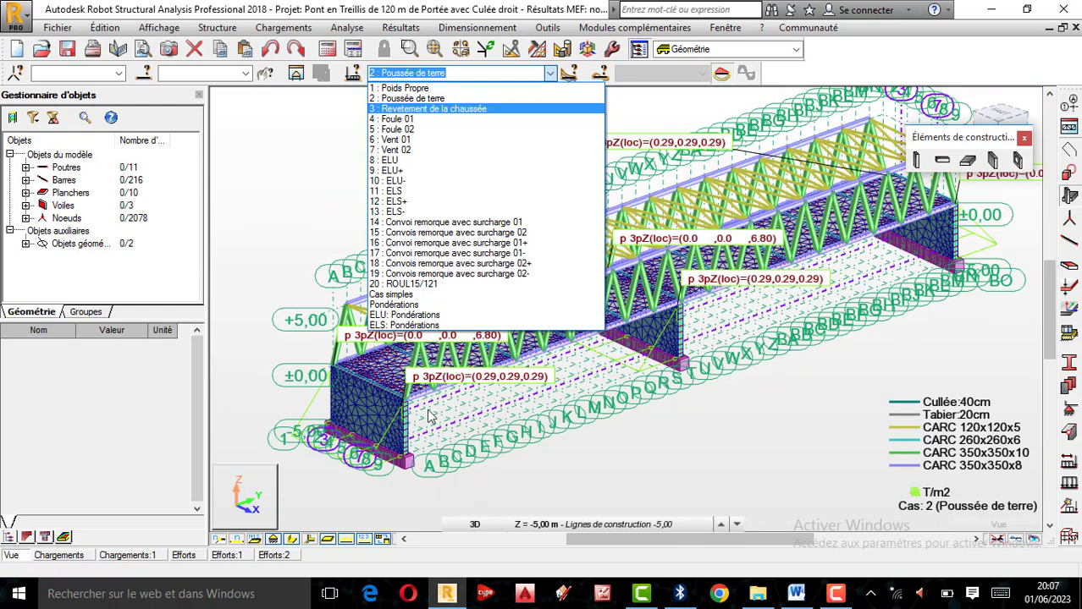
pyautogui.scroll(1, 420, 413)
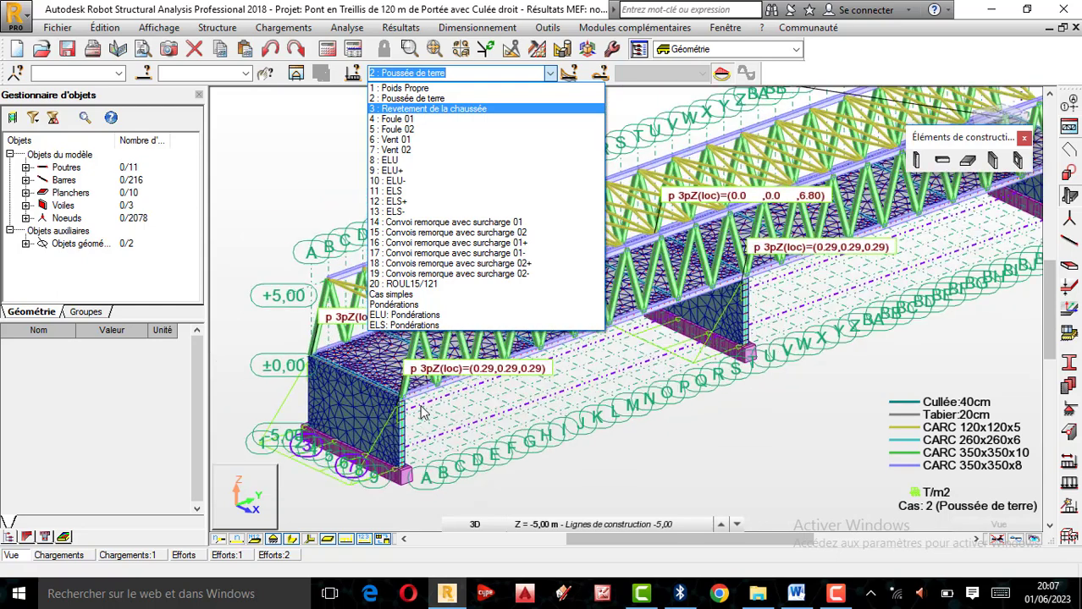
pyautogui.scroll(1, 401, 421)
pyautogui.scroll(-1, 401, 422)
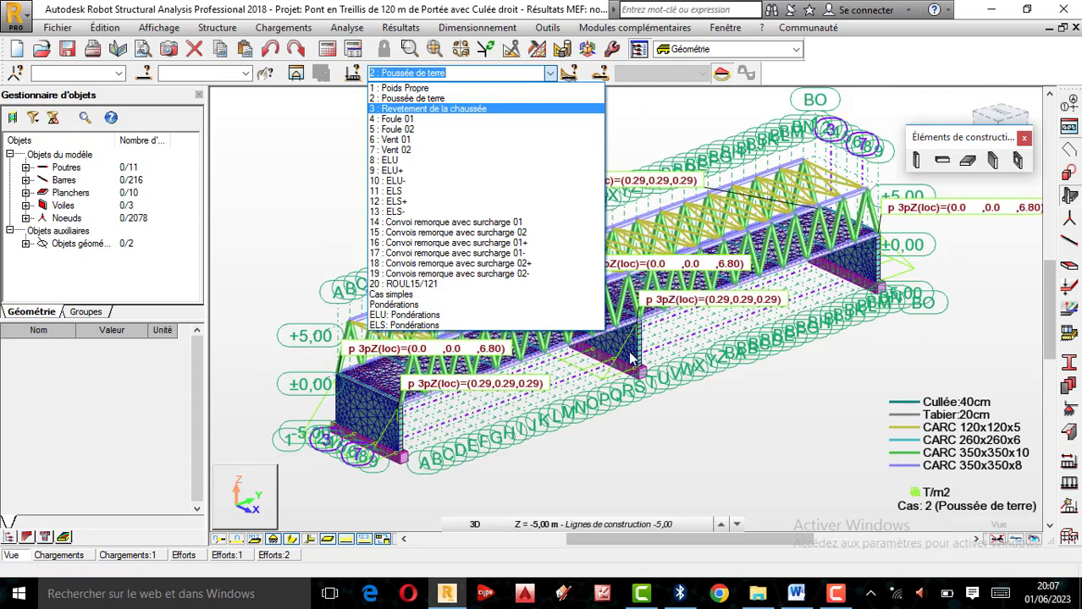
pyautogui.scroll(1, 618, 362)
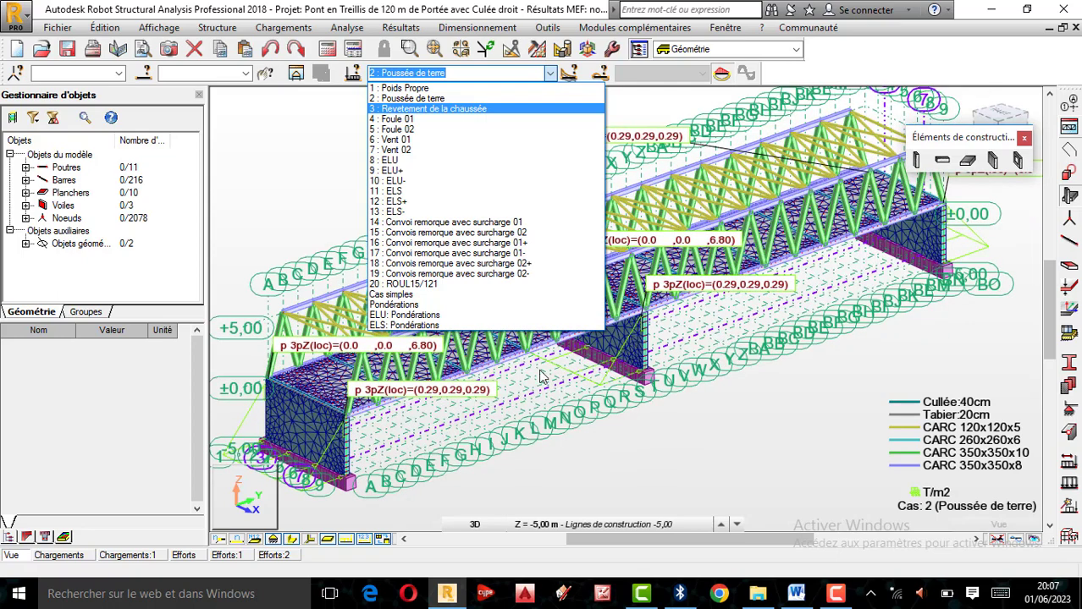
pyautogui.scroll(-1, 661, 345)
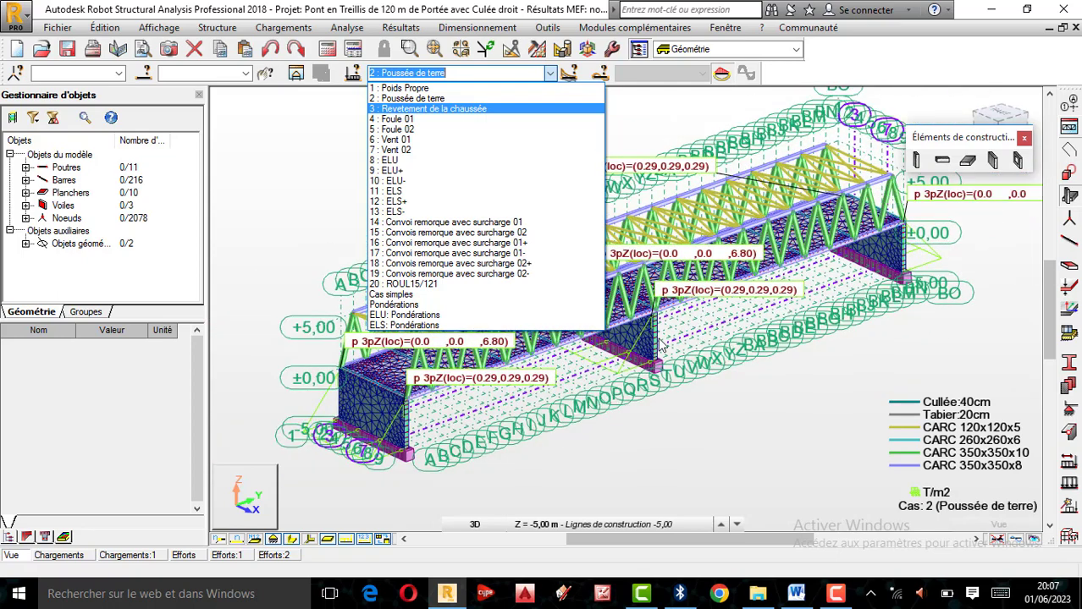
pyautogui.scroll(1, 584, 391)
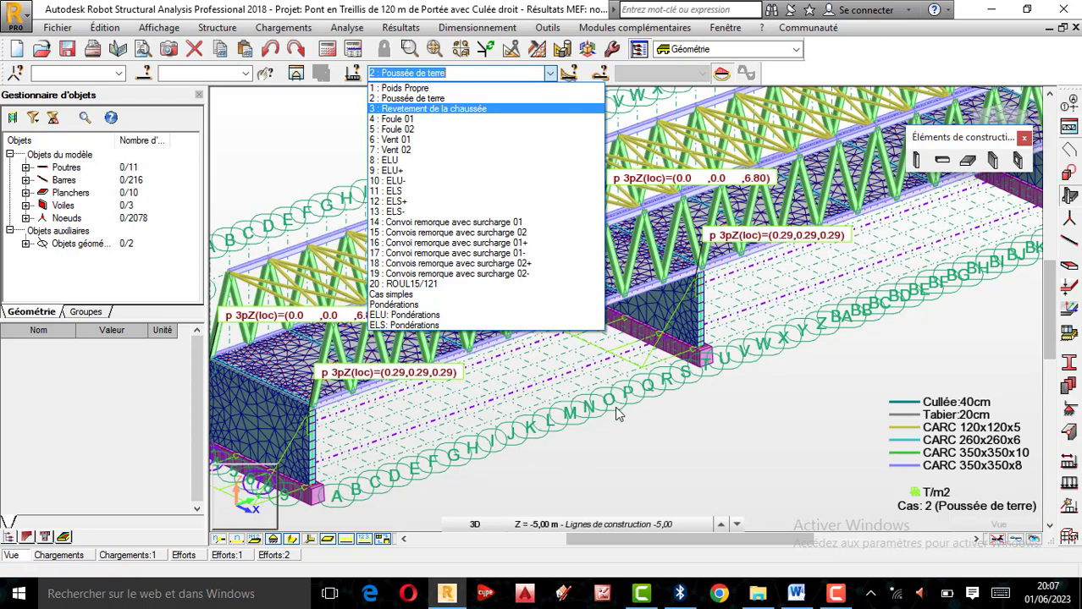
pyautogui.scroll(-1, 516, 434)
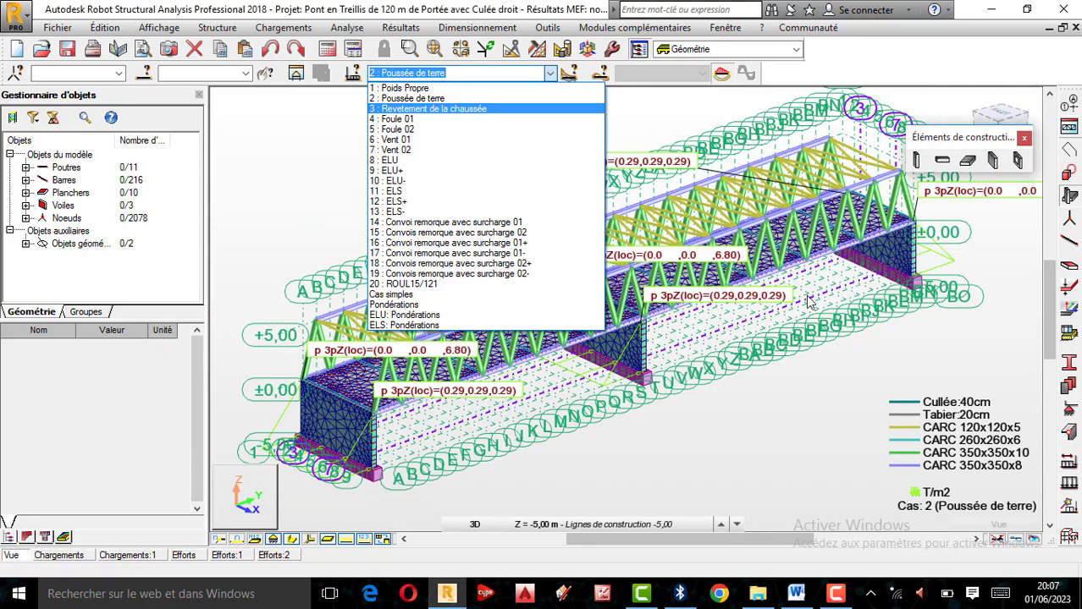
pyautogui.scroll(1, 808, 302)
pyautogui.scroll(-2, 787, 310)
pyautogui.scroll(-1, 786, 311)
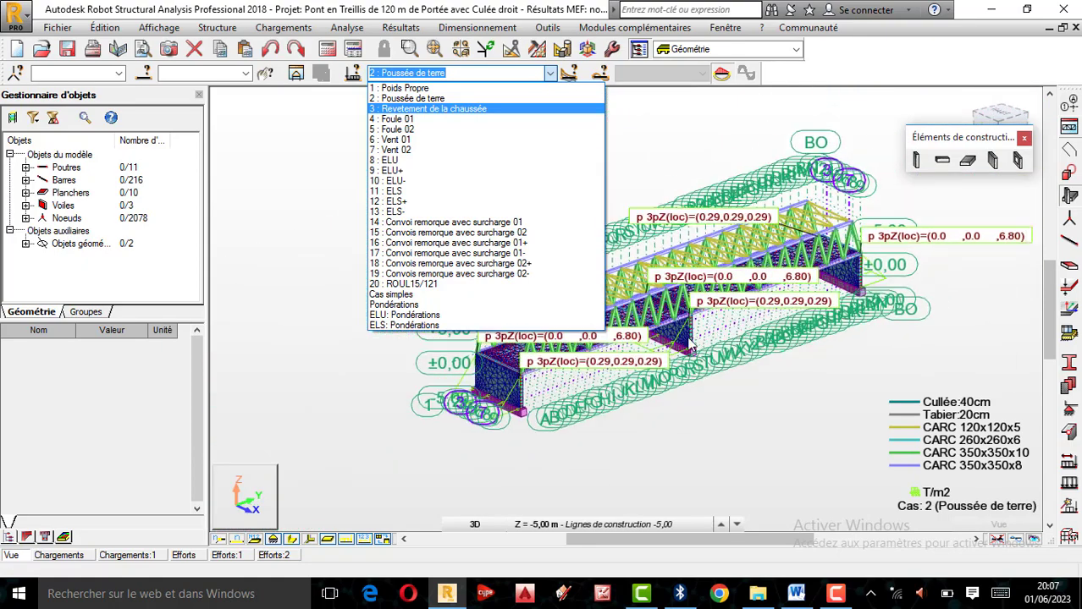
pyautogui.scroll(1, 668, 347)
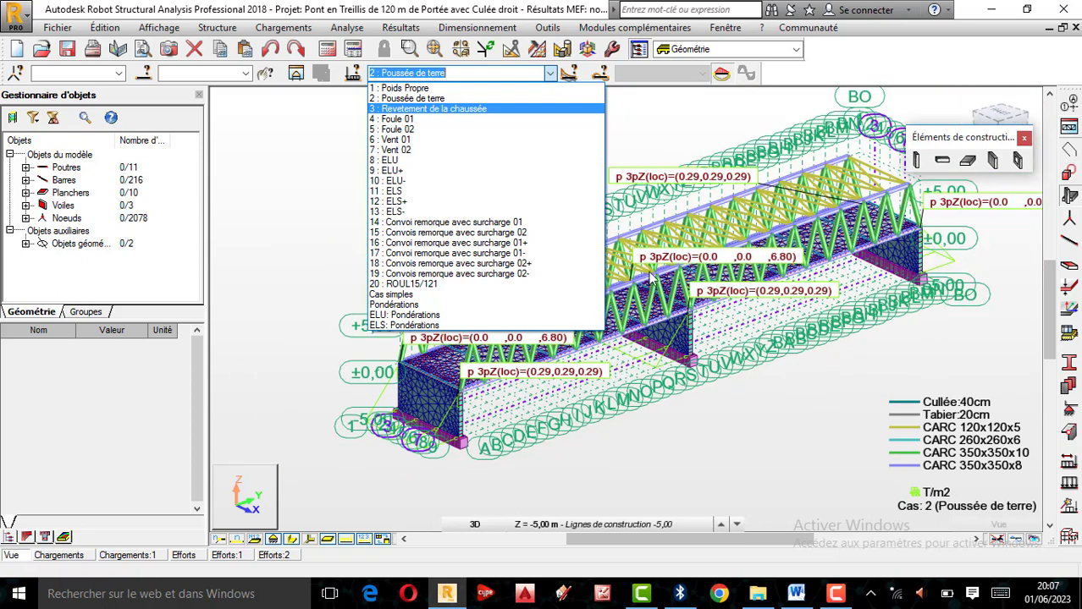
pyautogui.click(637, 127)
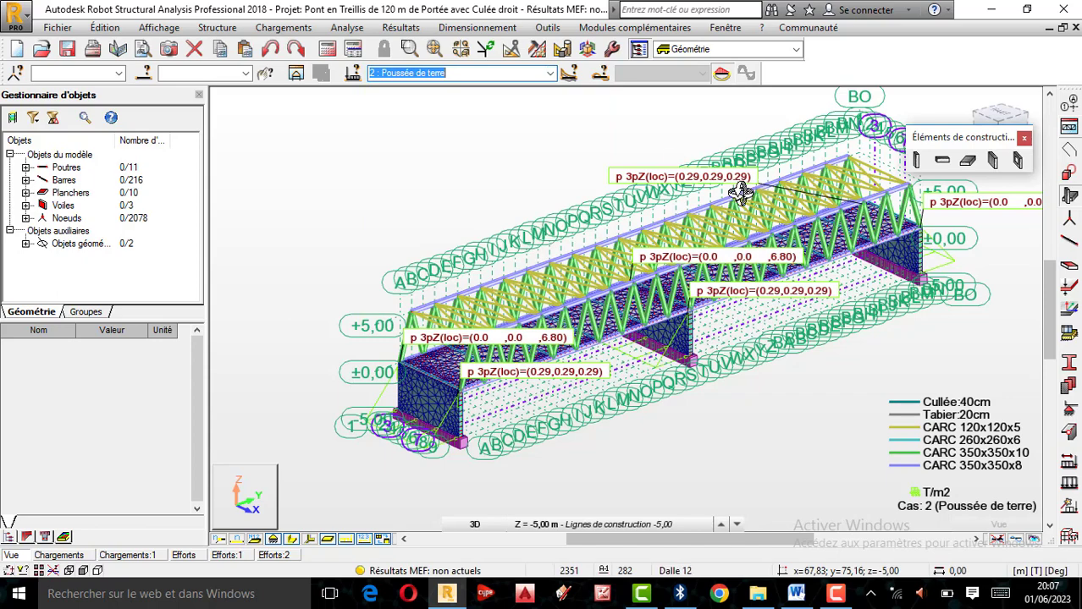
# Examine the complete truss bridge and its Poussée de terre loads in 3D, closing the floating construction elements palette
pyautogui.scroll(1, 741, 191)
pyautogui.scroll(-1, 692, 218)
pyautogui.scroll(2, 688, 232)
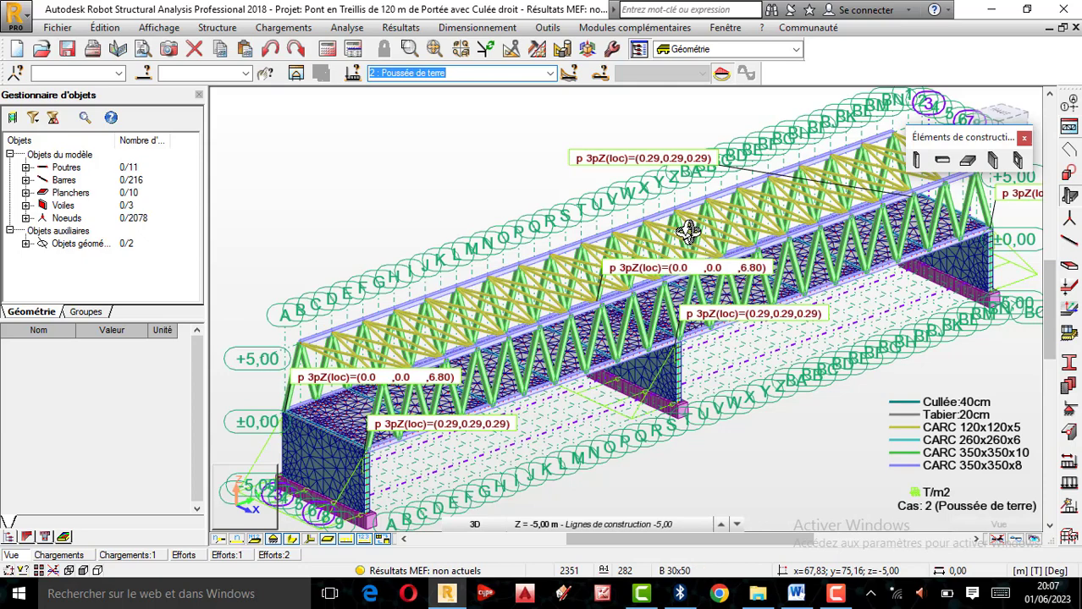
pyautogui.scroll(-3, 558, 250)
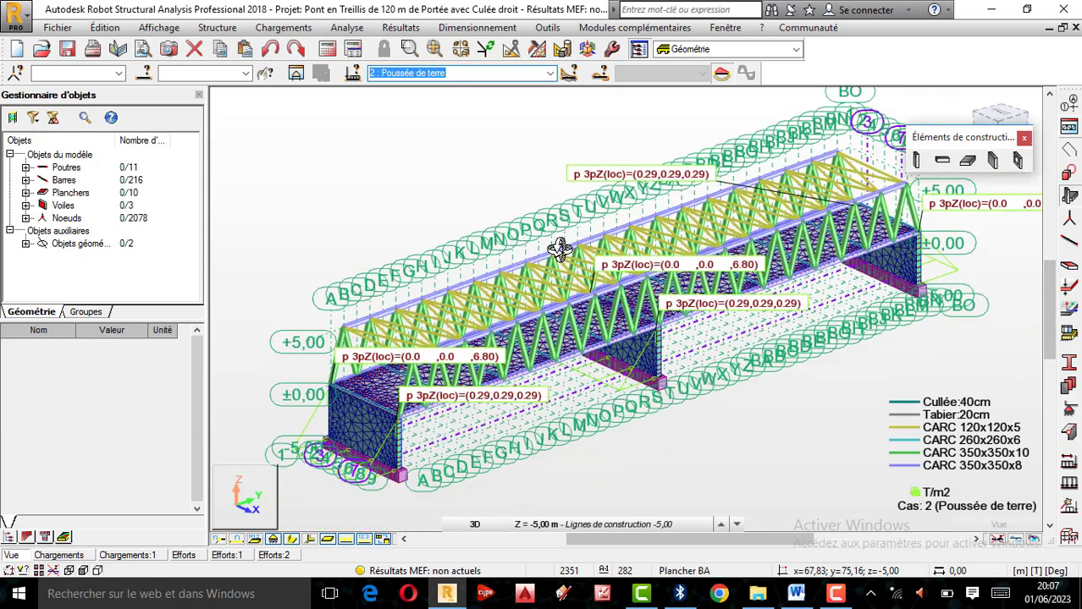
pyautogui.scroll(-2, 578, 249)
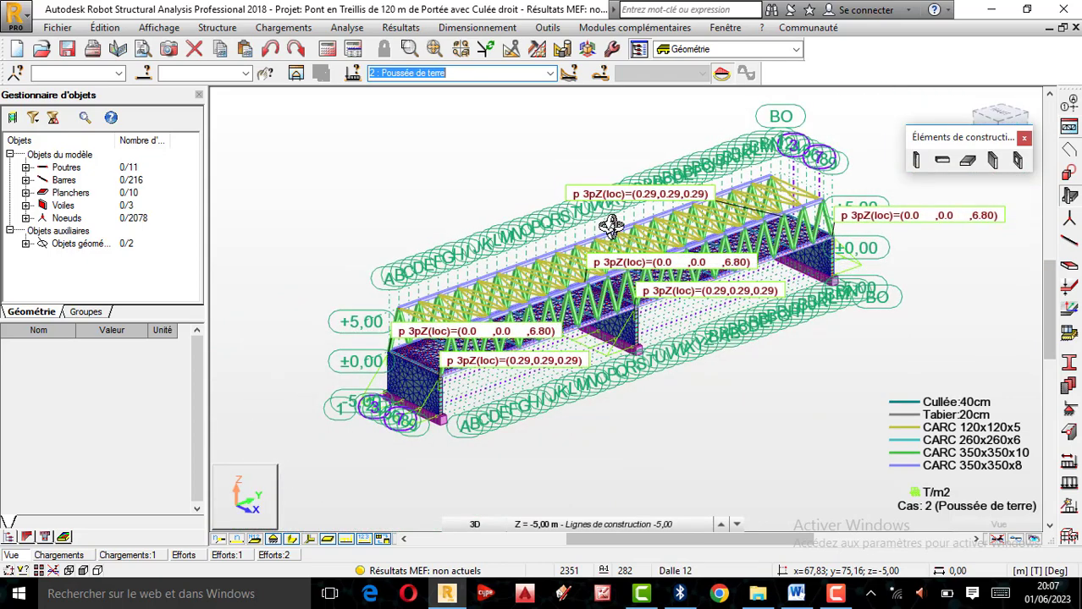
pyautogui.scroll(1, 610, 225)
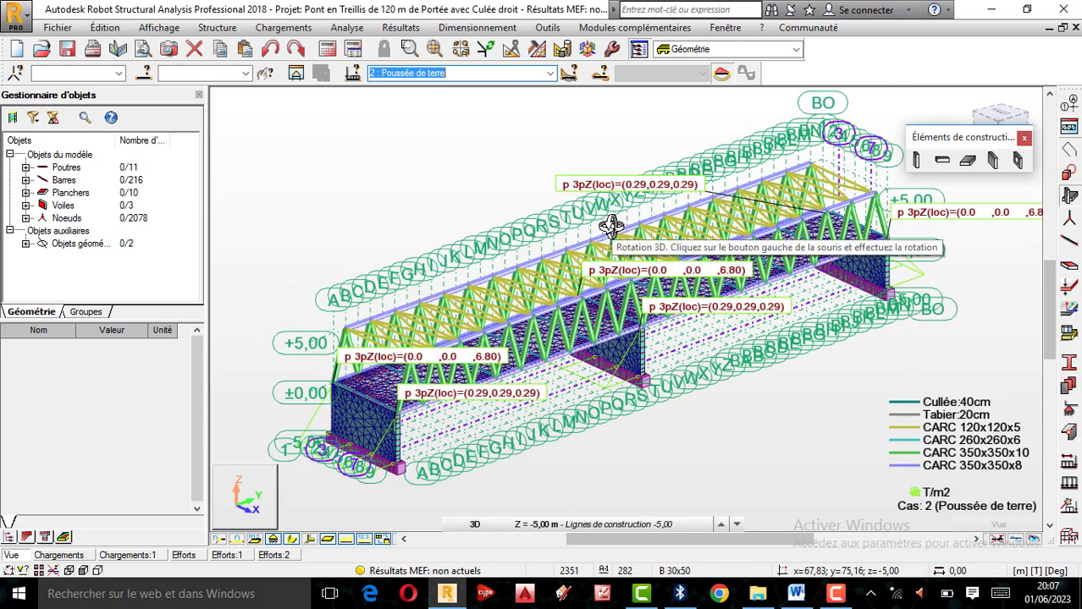
pyautogui.click(1024, 139)
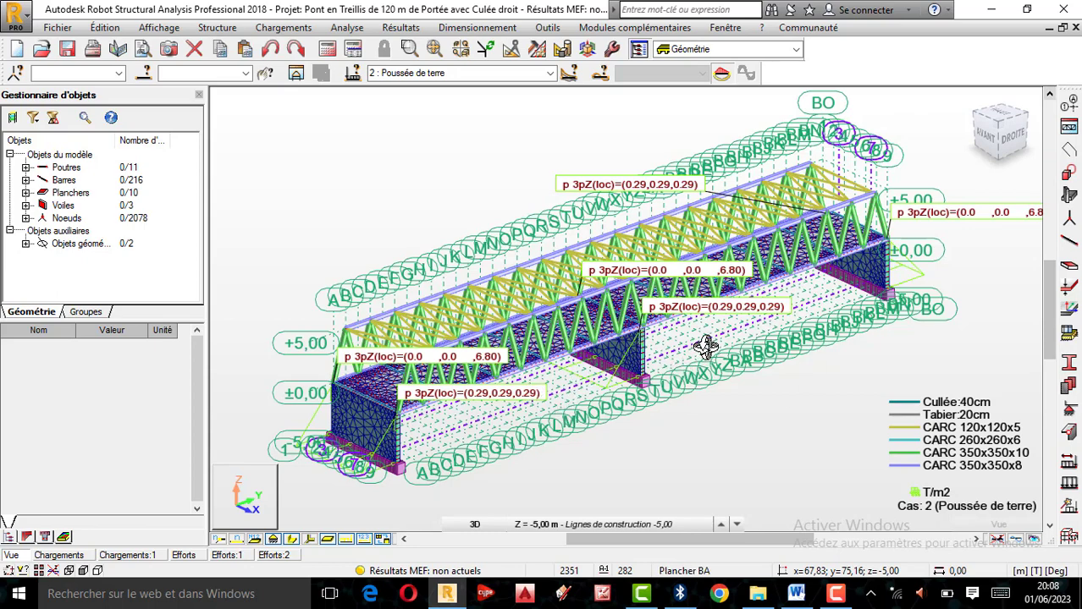
pyautogui.scroll(2, 736, 347)
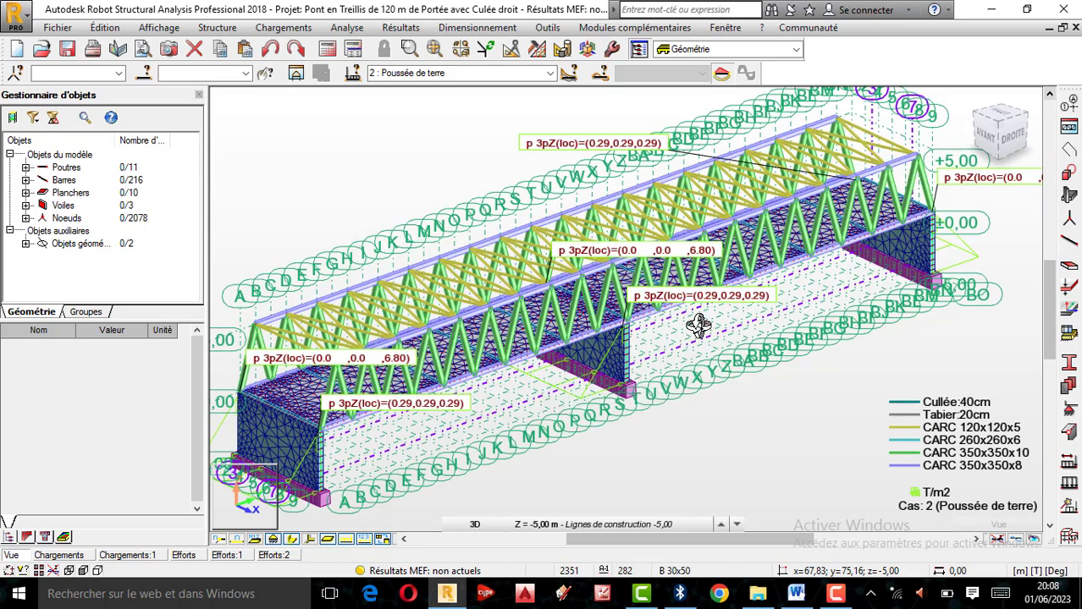
pyautogui.scroll(-2, 698, 326)
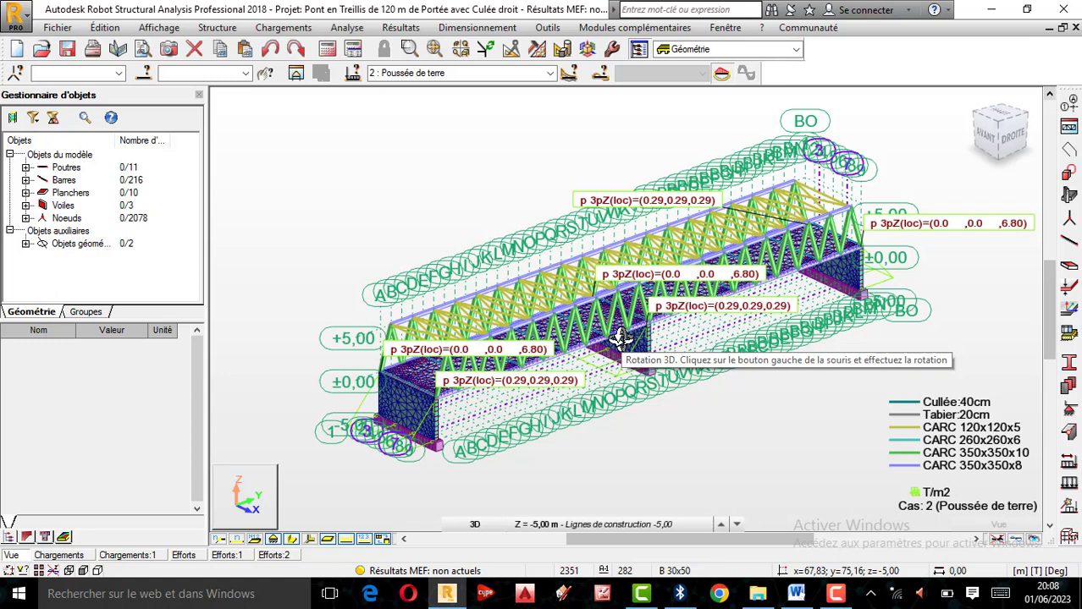
# Show the XY plan of the -5.00 m level and hide the load symbols and values
pyautogui.click(475, 524)
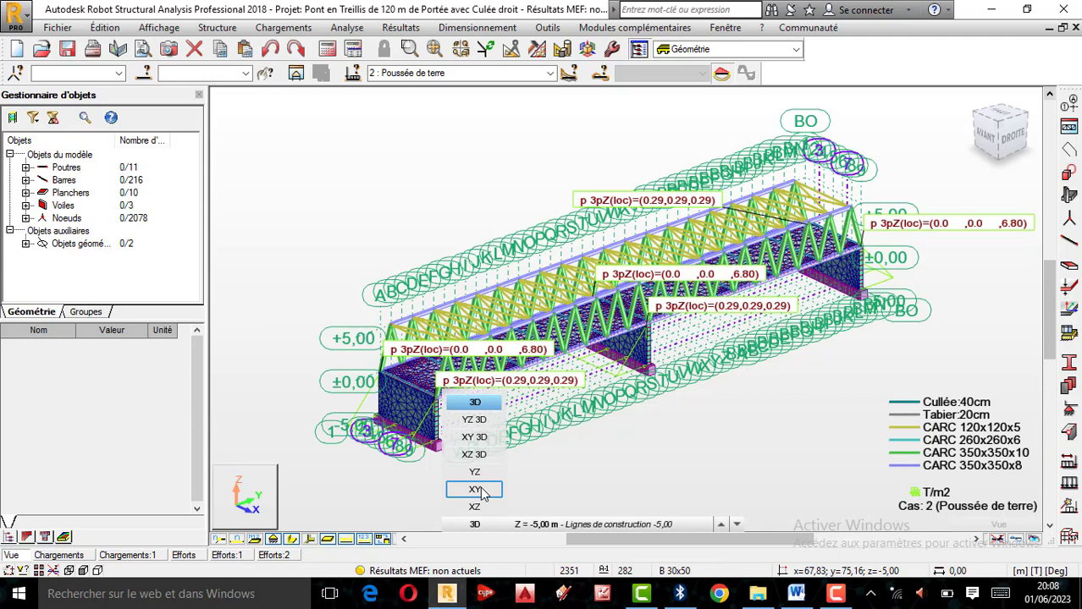
pyautogui.click(474, 490)
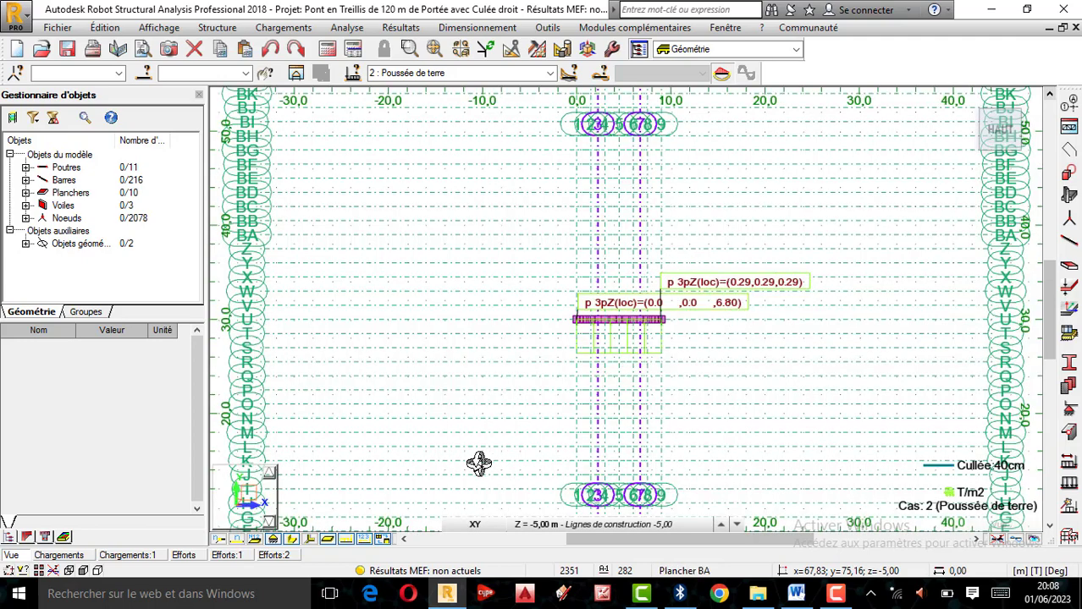
pyautogui.click(346, 541)
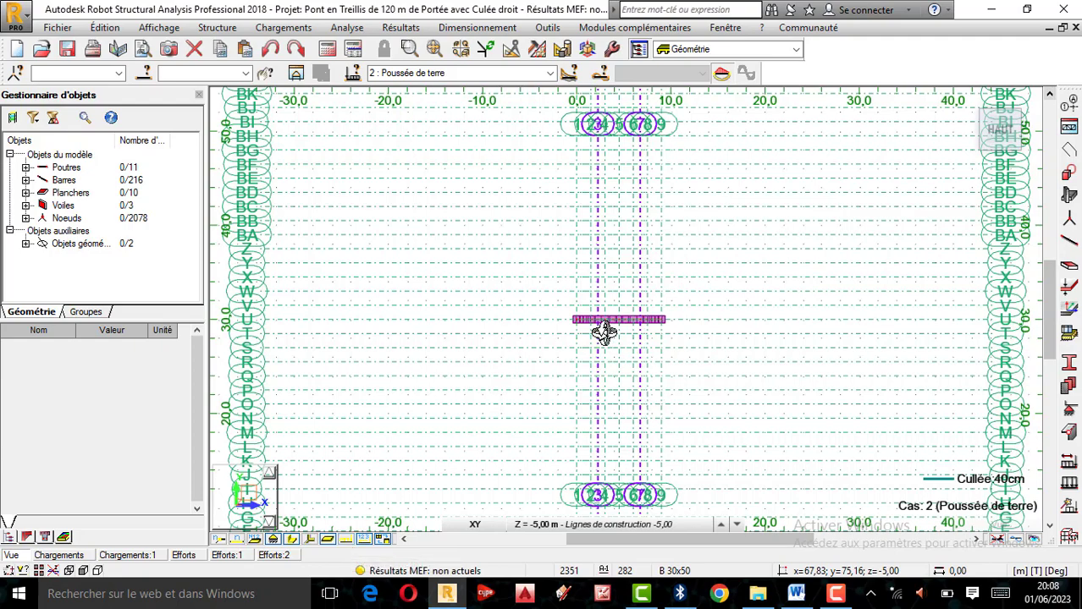
pyautogui.scroll(-4, 603, 332)
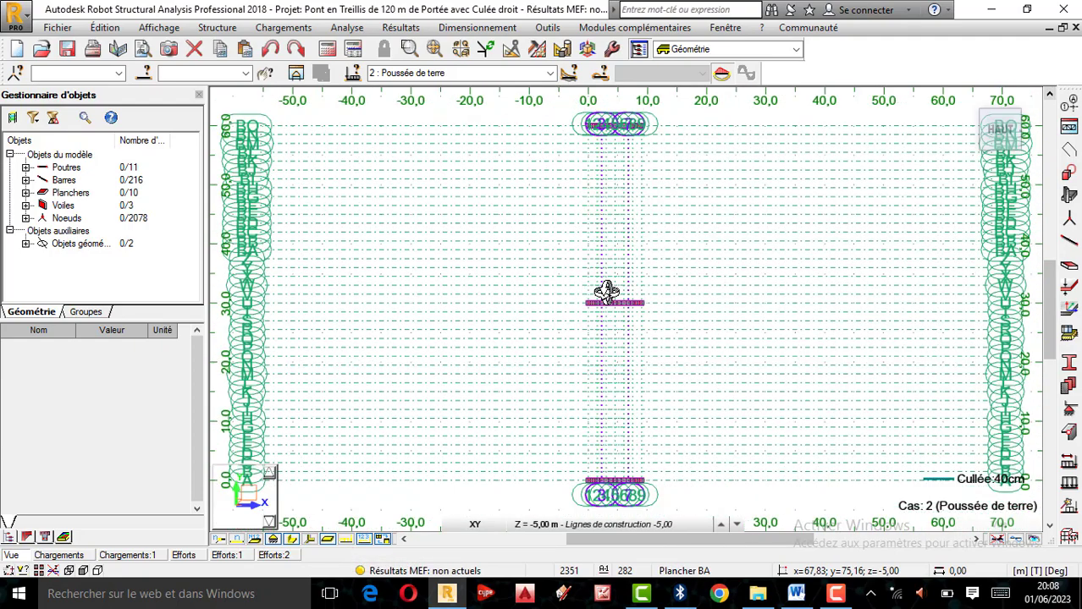
pyautogui.scroll(2, 606, 291)
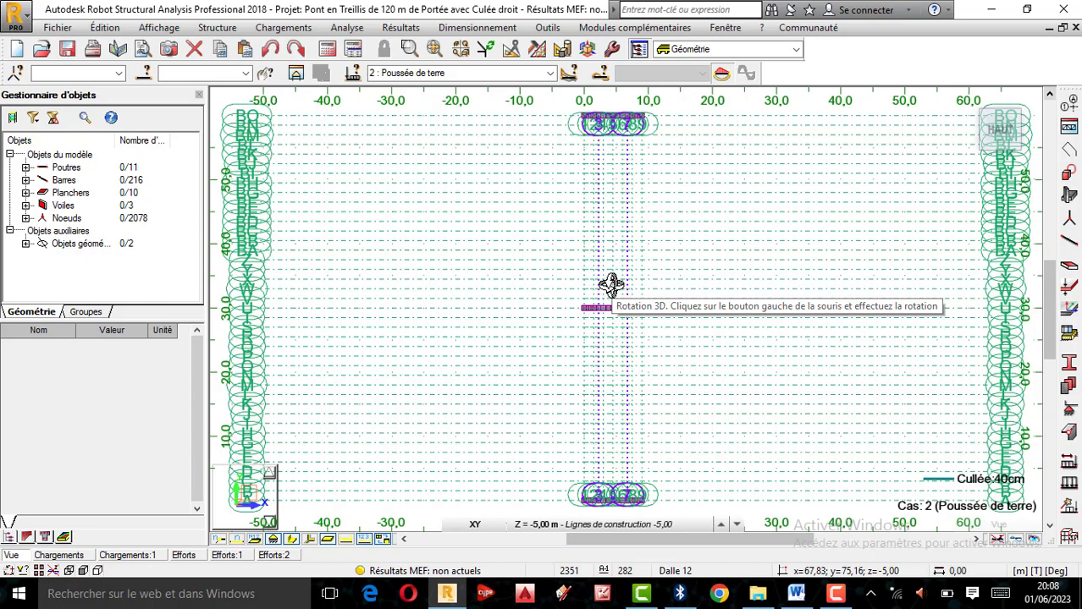
# Inspect the deck plan at the Base level, 0.00 m, and return to the -5.00 m construction level
pyautogui.click(547, 526)
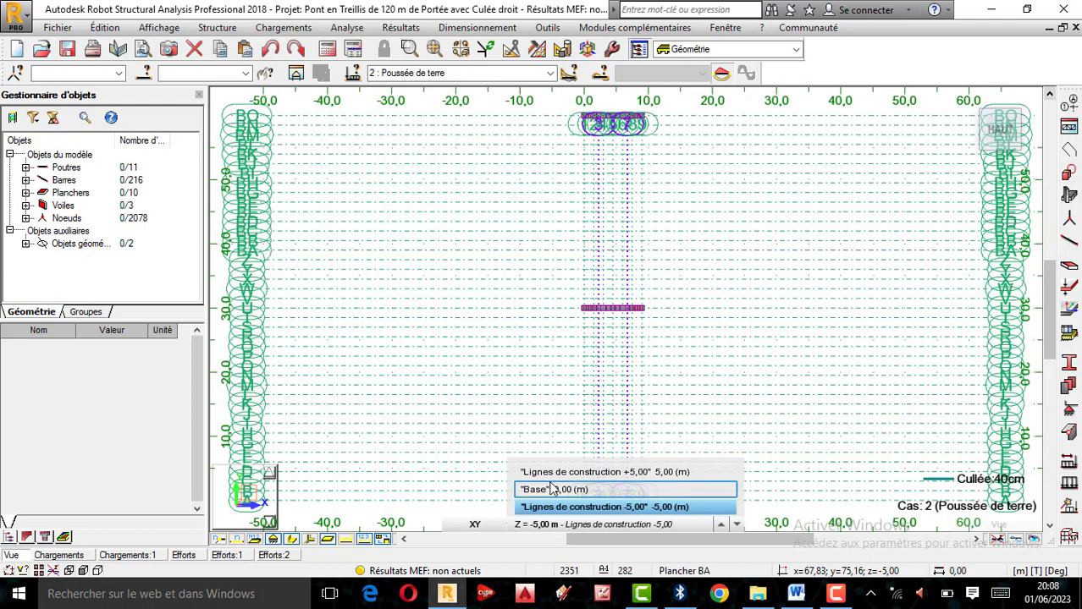
pyautogui.click(551, 491)
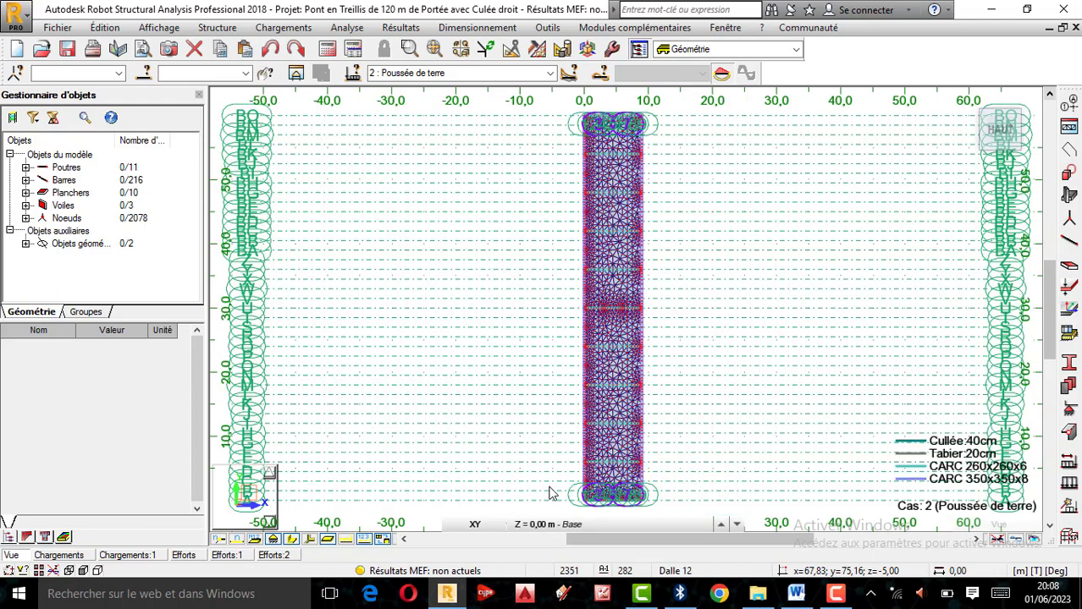
pyautogui.click(549, 528)
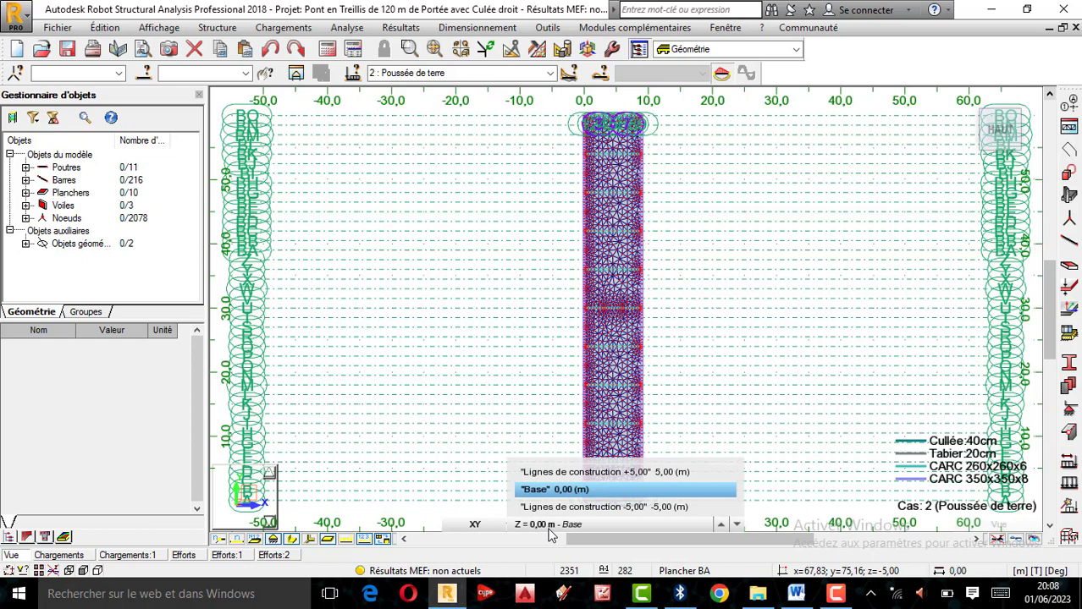
pyautogui.click(619, 510)
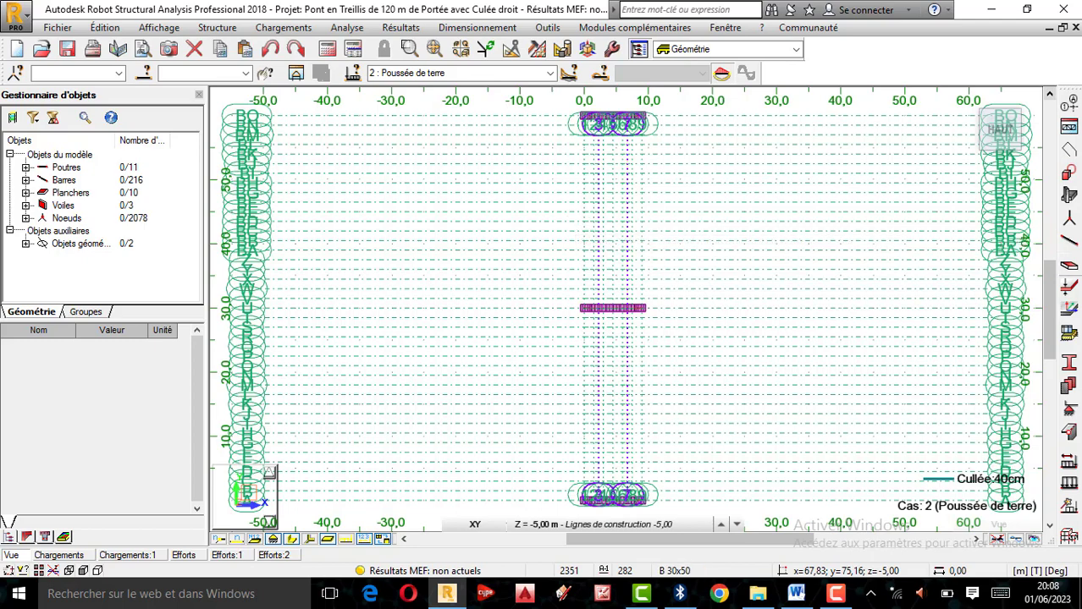
# Open the floor slab definition for the -5.00 m level and discard the stray contour point
pyautogui.click(1069, 195)
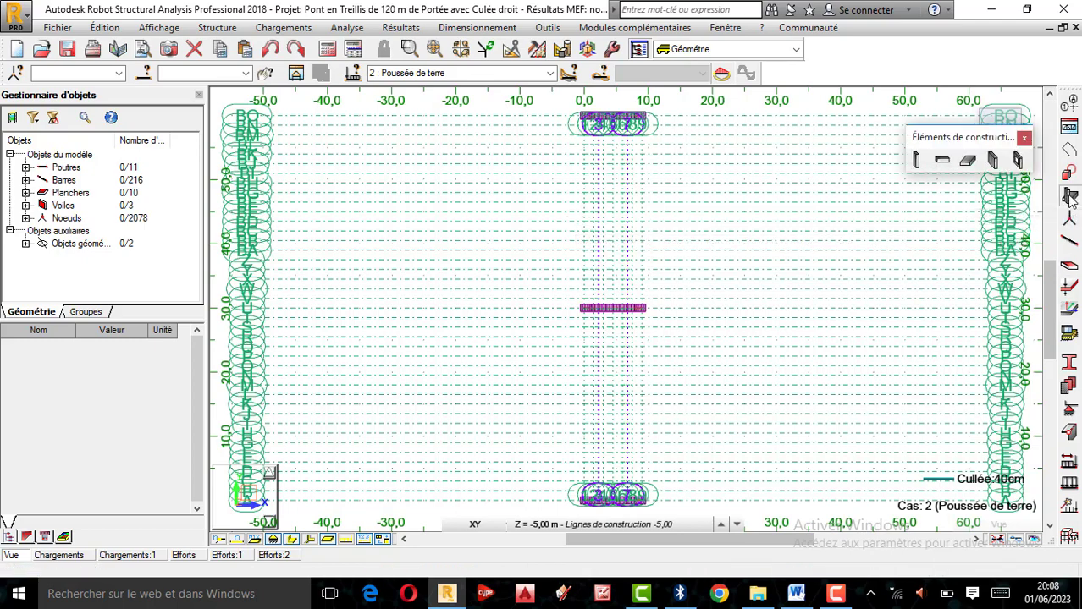
pyautogui.click(976, 168)
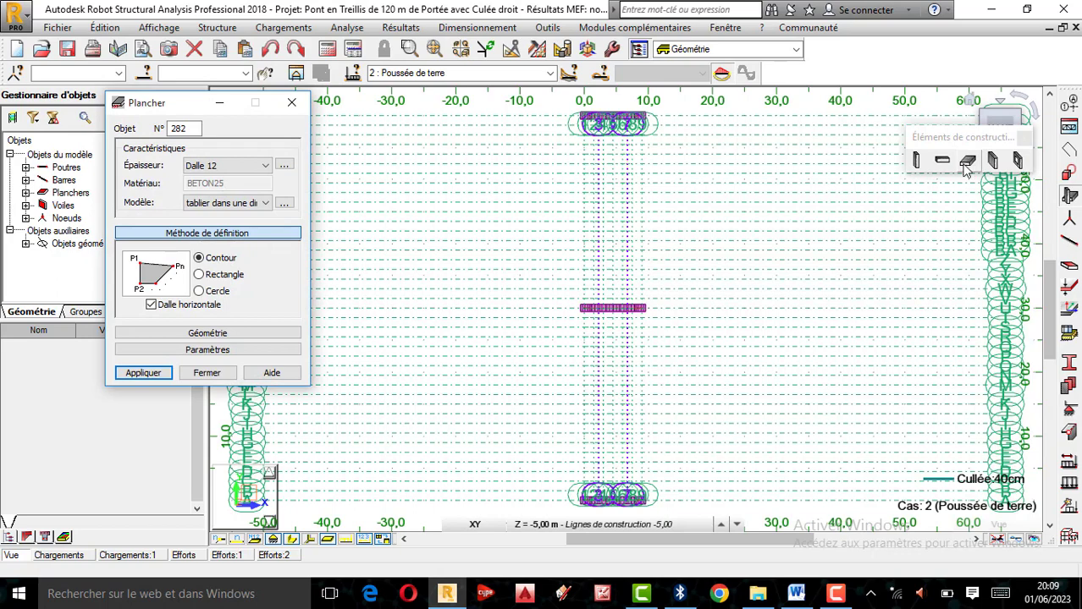
pyautogui.click(712, 243)
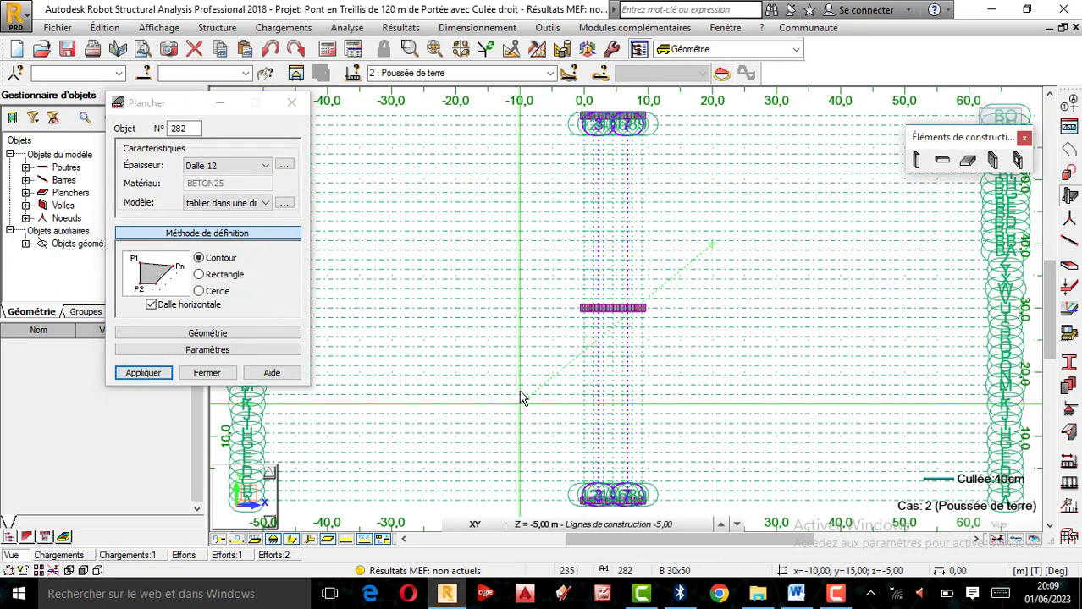
pyautogui.press('Escape')
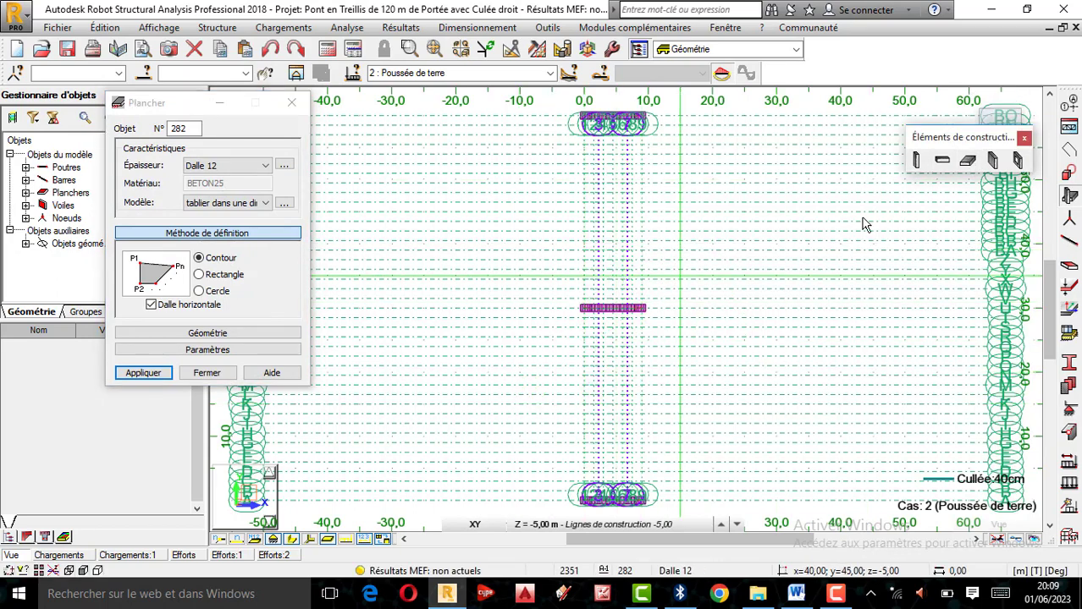
# Start a new uniform thickness for the floor slab and set its value to 50 cm
pyautogui.click(284, 166)
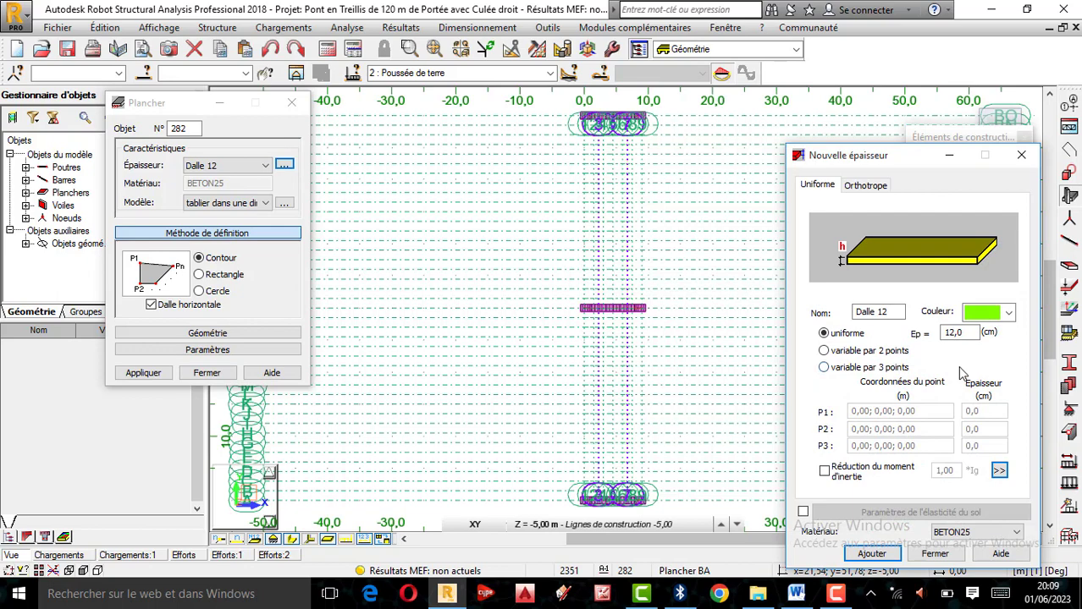
pyautogui.doubleClick(955, 332)
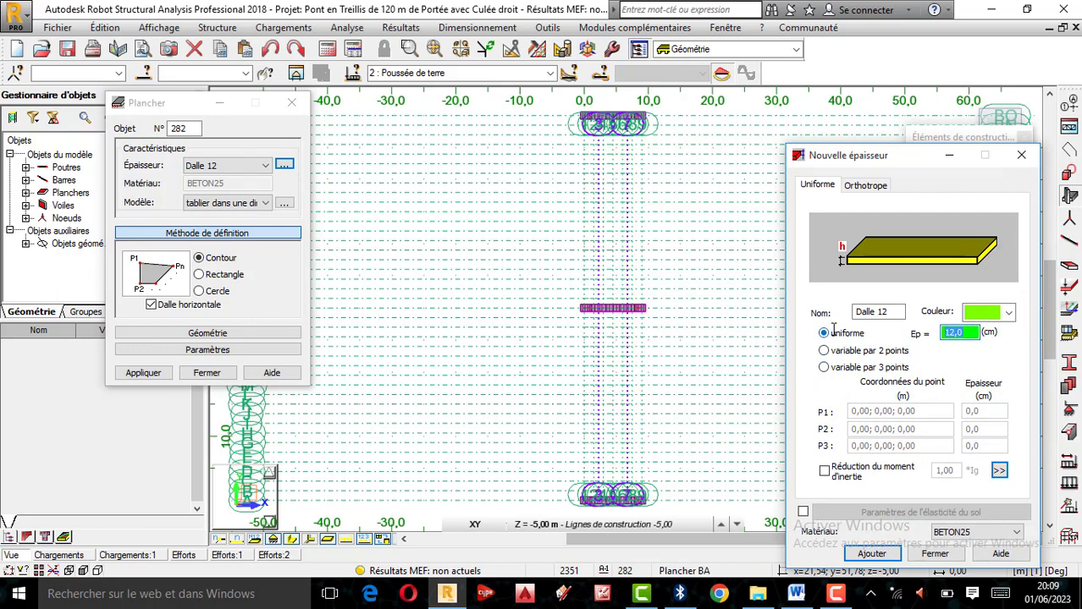
pyautogui.write('15')
pyautogui.press('BackSpace')
pyautogui.write('50')
# Name the new thickness Radier:50cm and enable soil elasticity for it
pyautogui.moveTo(892, 312); pyautogui.dragTo(796, 301)
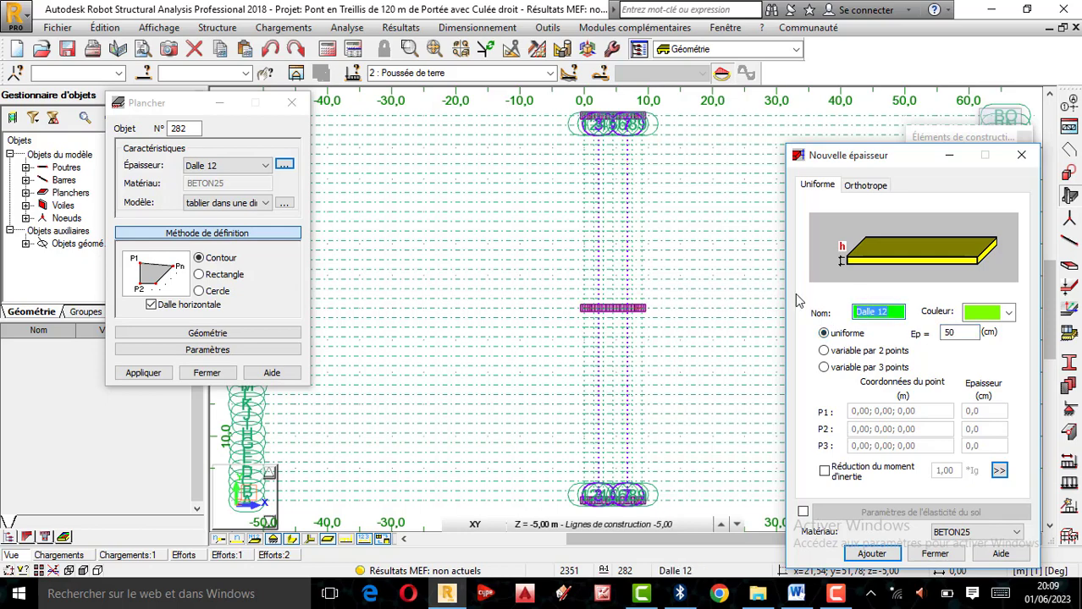
pyautogui.write('Rad')
pyautogui.write('i')
pyautogui.write('er')
pyautogui.write(':')
pyautogui.write('50')
pyautogui.write('cm')
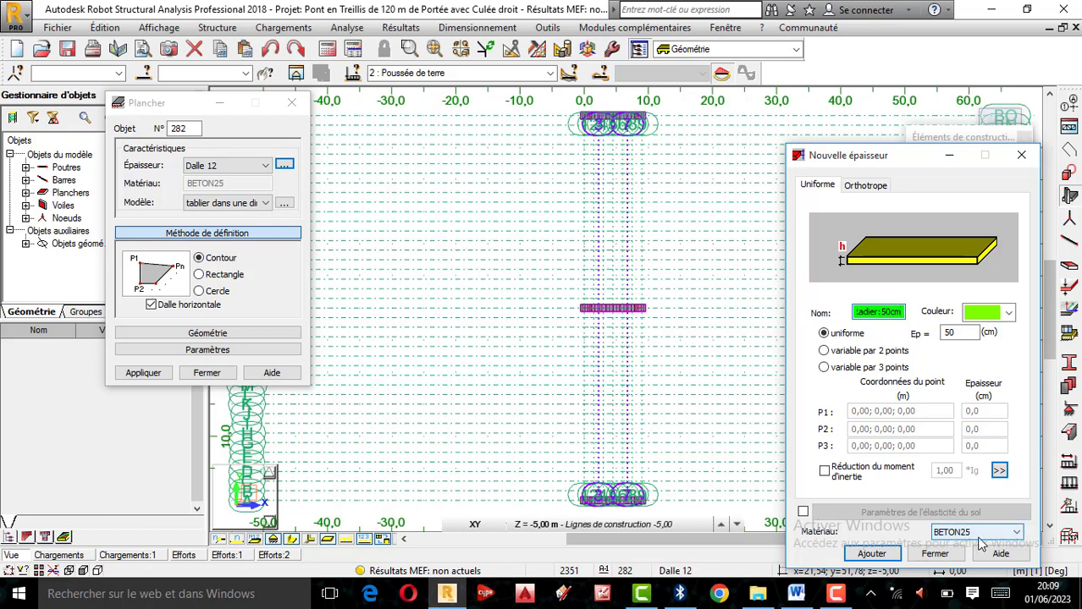
pyautogui.click(802, 512)
pyautogui.click(891, 514)
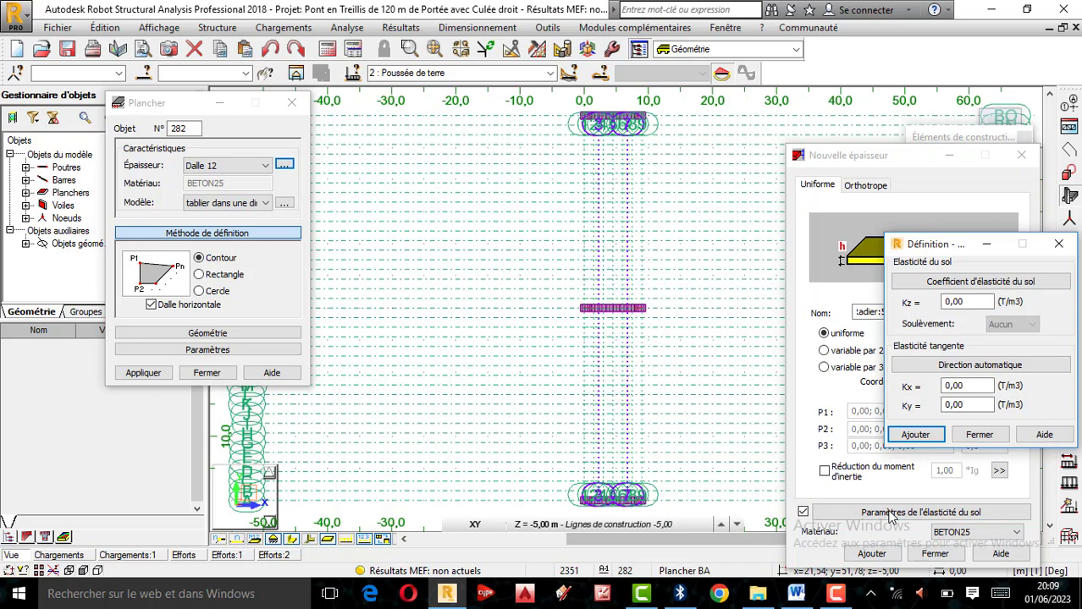
pyautogui.click(982, 302)
pyautogui.moveTo(904, 300); pyautogui.dragTo(856, 303)
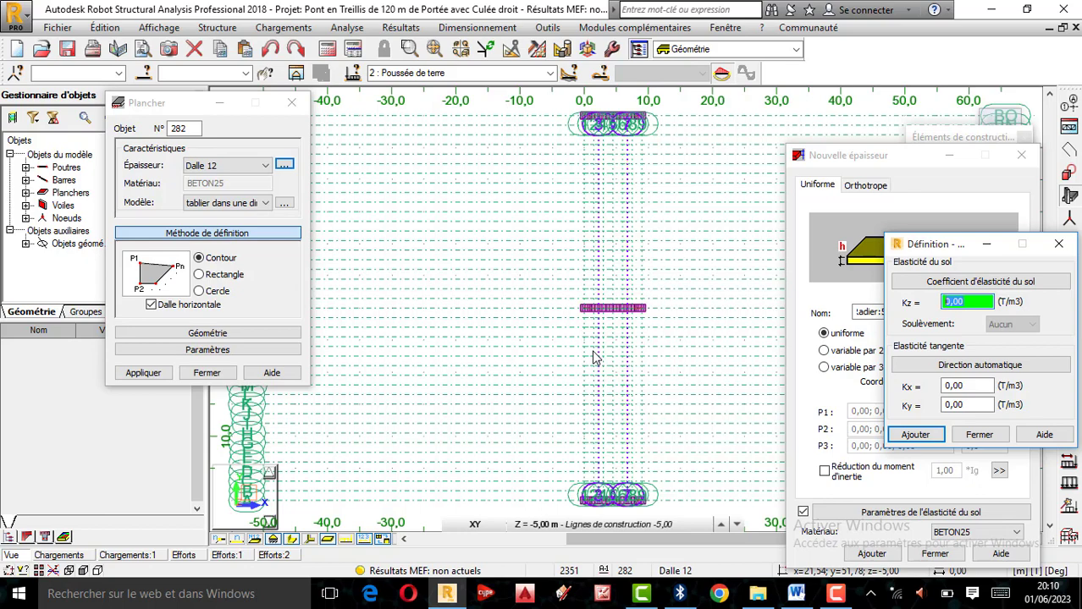
pyautogui.write('32000')
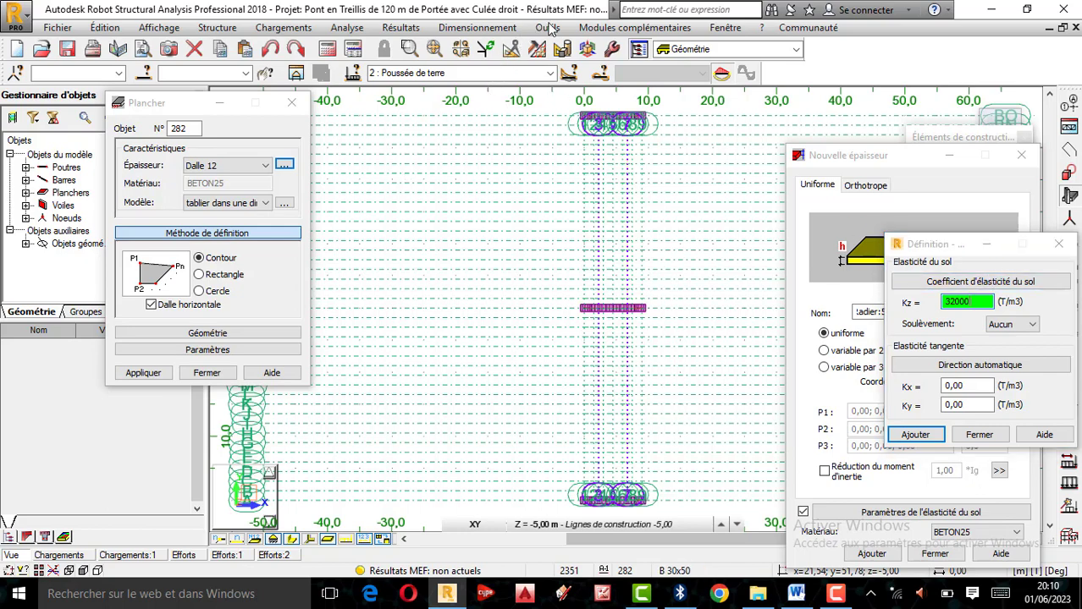
pyautogui.click(1057, 245)
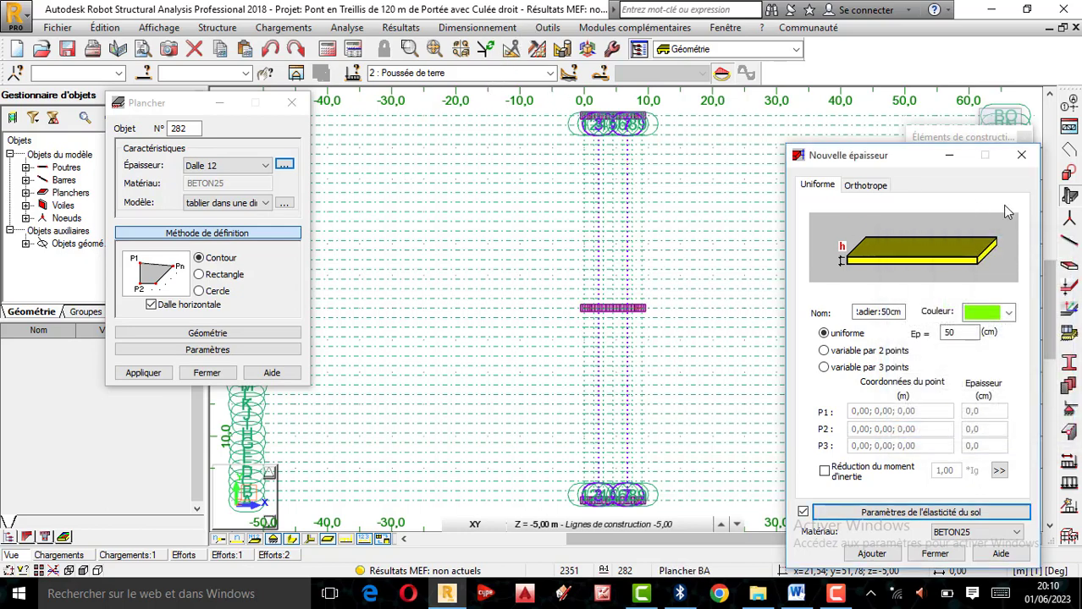
# Set the project's force unit to kN and its moment unit to kN*m in the job preferences
pyautogui.click(547, 27)
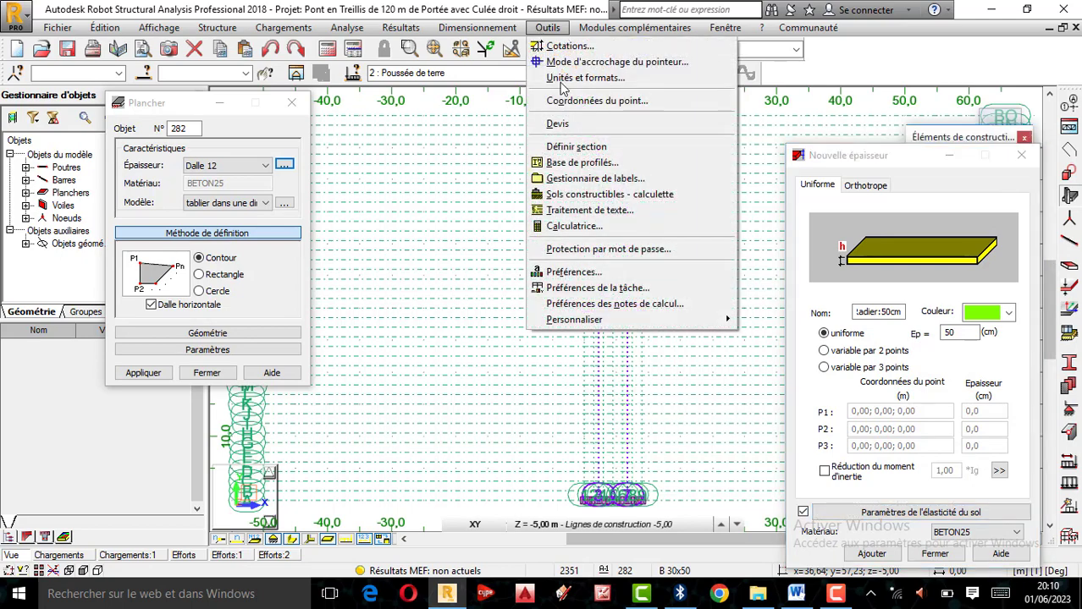
pyautogui.click(587, 295)
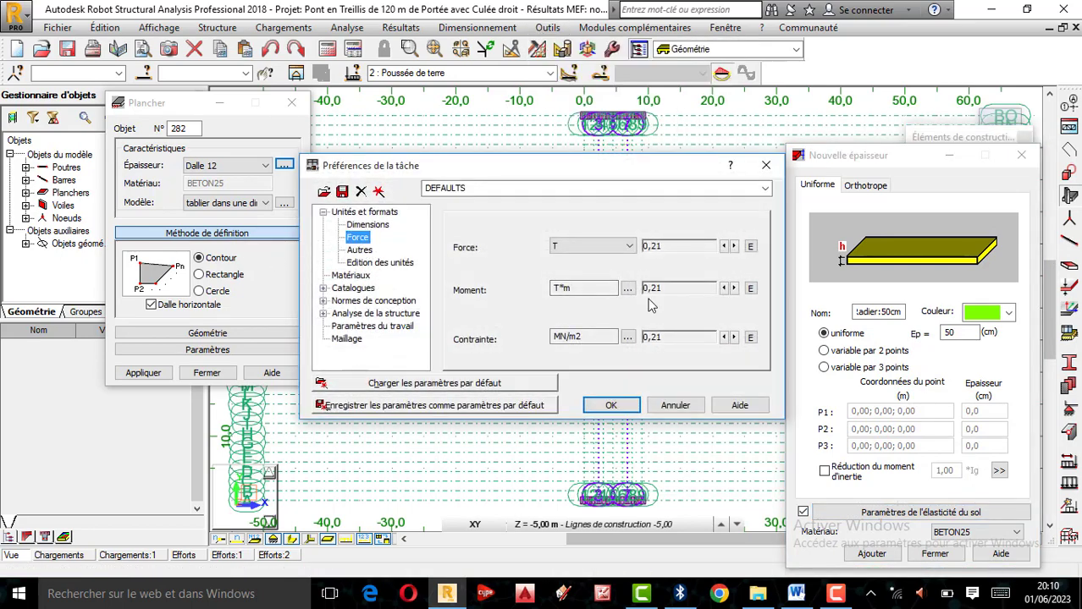
pyautogui.click(628, 245)
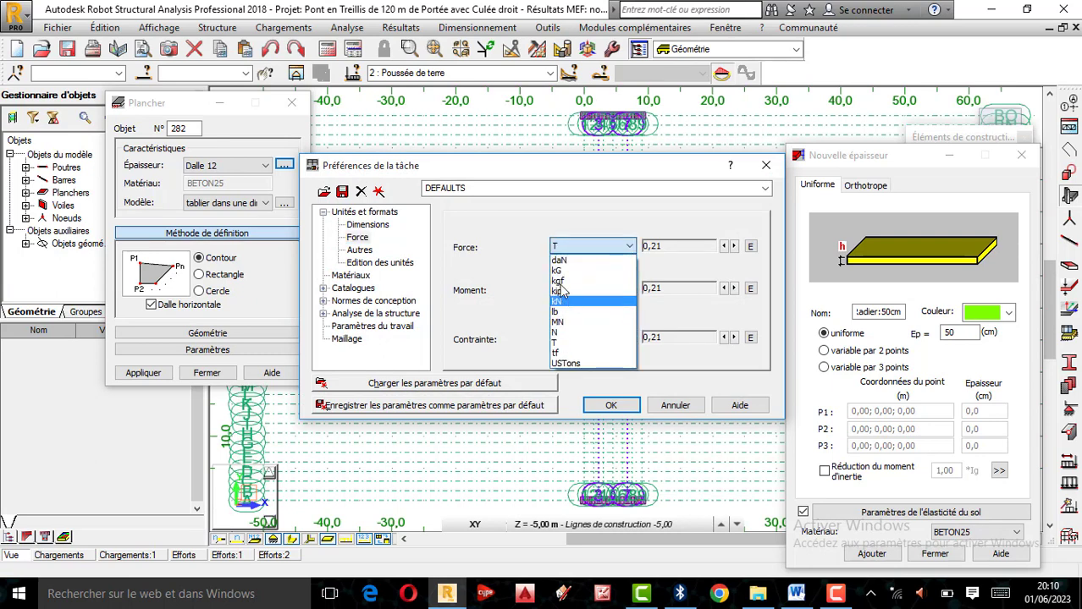
pyautogui.click(564, 301)
pyautogui.click(625, 288)
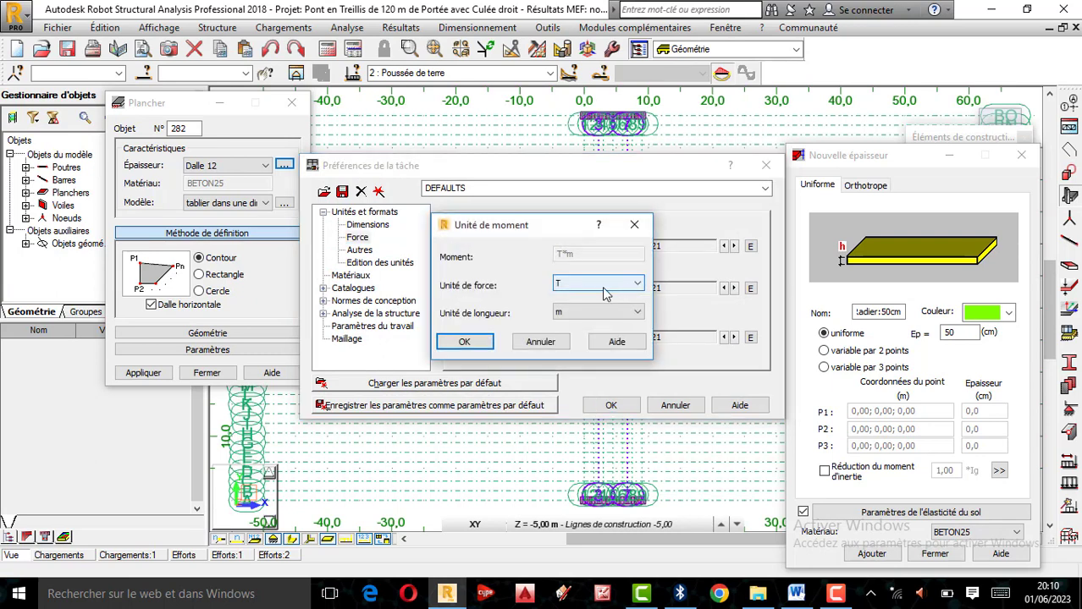
pyautogui.click(604, 287)
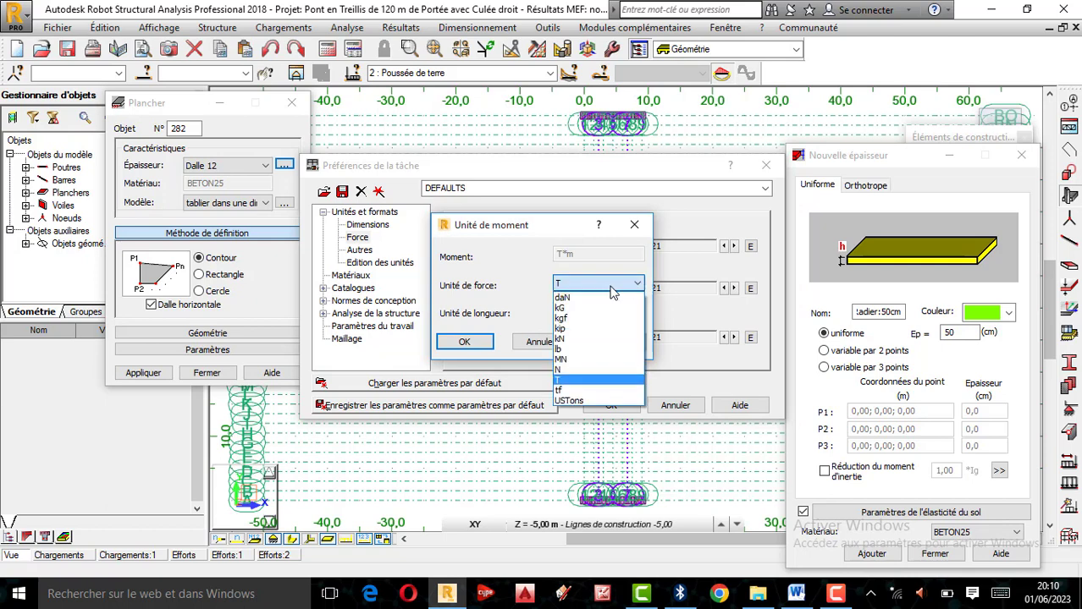
pyautogui.click(569, 338)
pyautogui.click(465, 343)
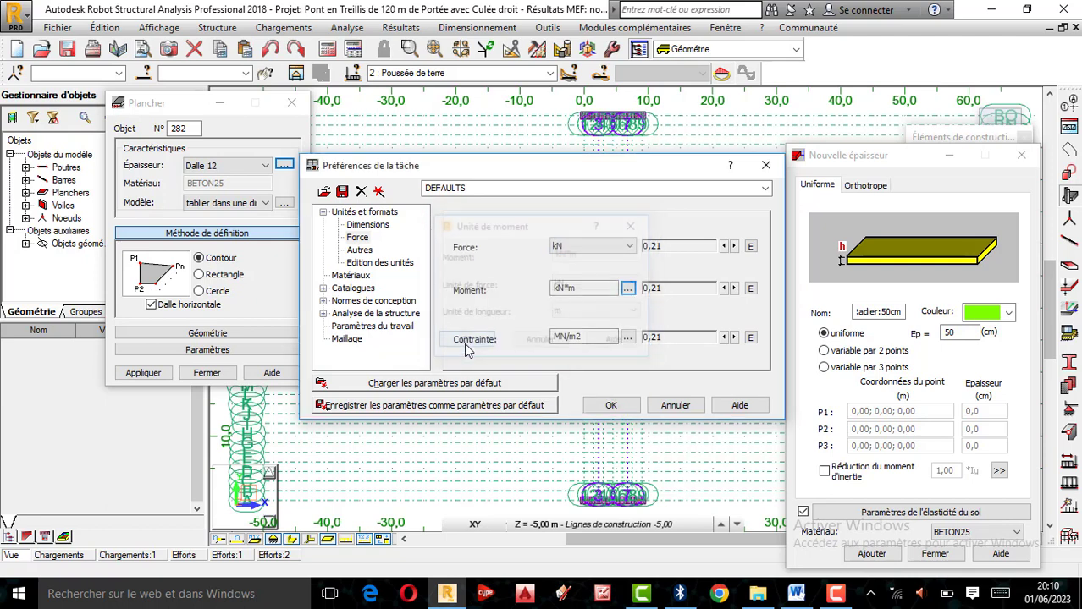
pyautogui.click(630, 405)
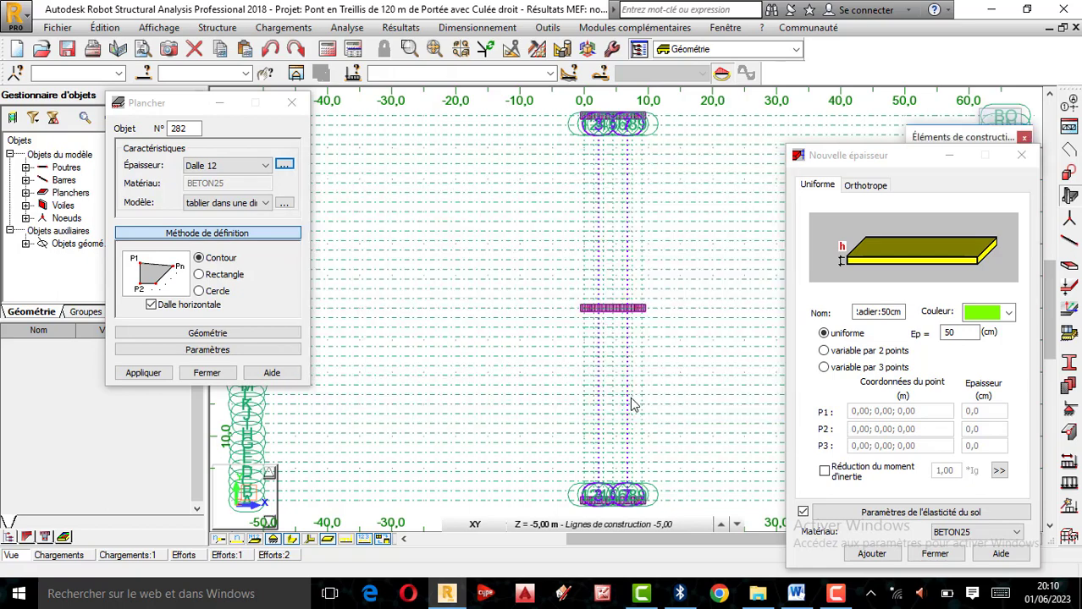
# Set the thickness's vertical soil elasticity coefficient Kz to 12000 kN/m3
pyautogui.click(896, 513)
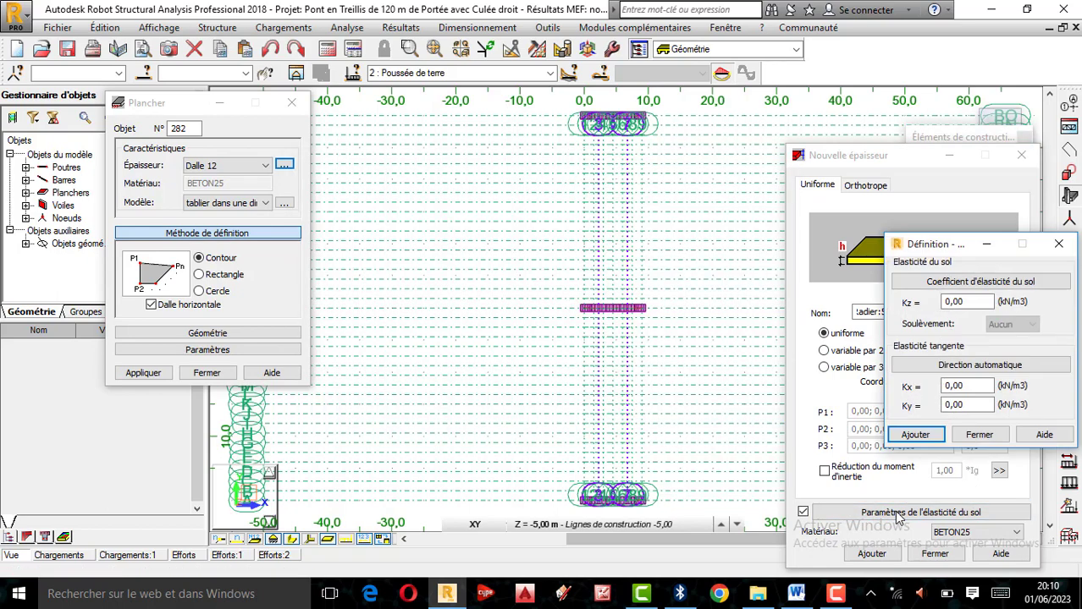
pyautogui.moveTo(988, 302); pyautogui.dragTo(927, 299)
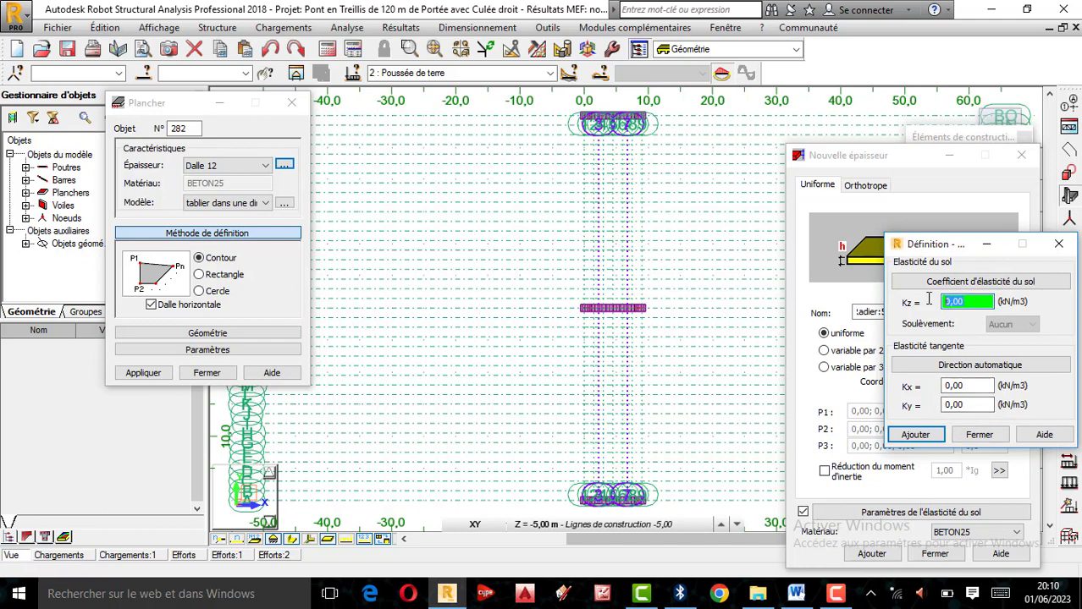
pyautogui.write('120000')
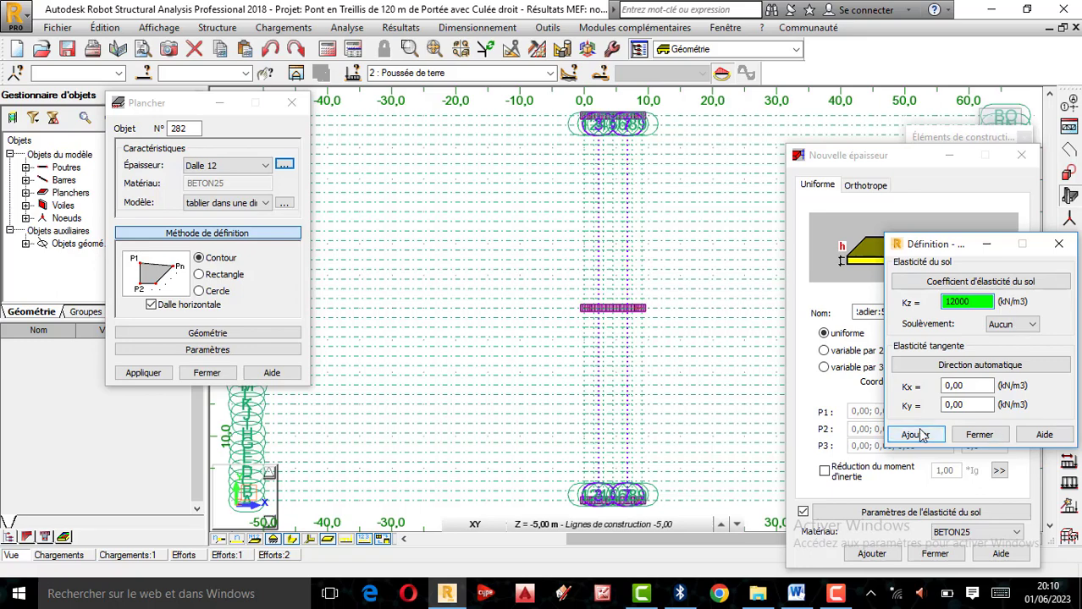
pyautogui.click(929, 437)
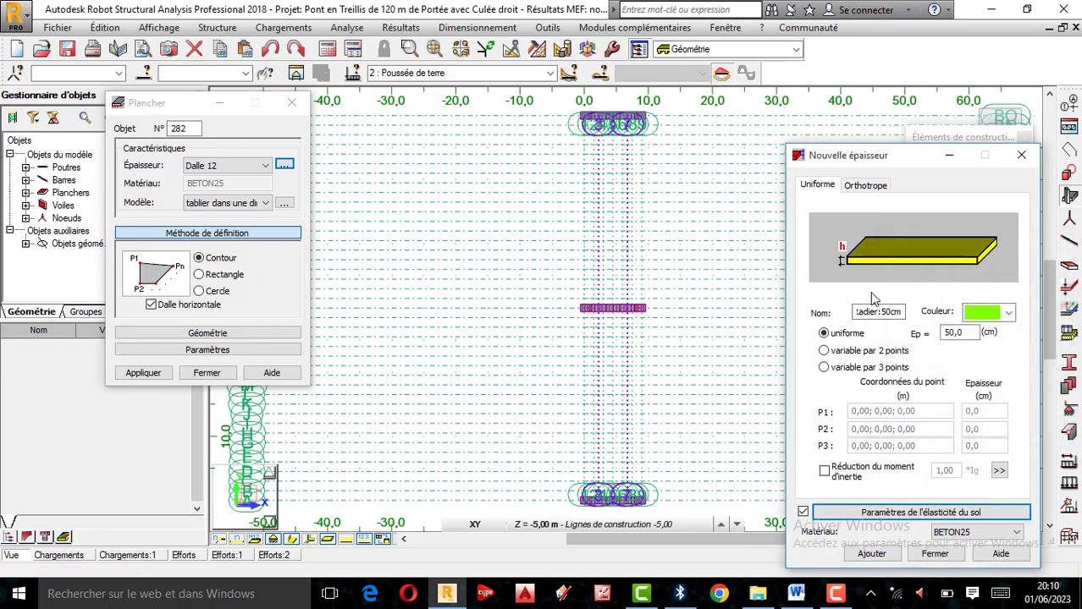
# Add the Radier:50cm thickness to the project and assign it to the floor slab being defined
pyautogui.click(872, 555)
pyautogui.click(936, 555)
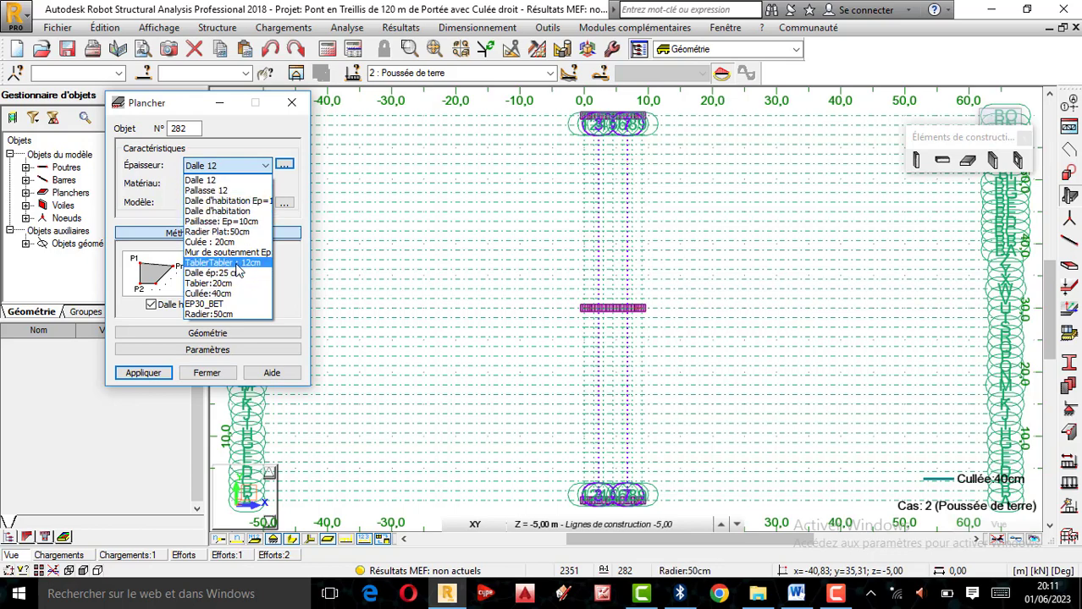
pyautogui.click(222, 314)
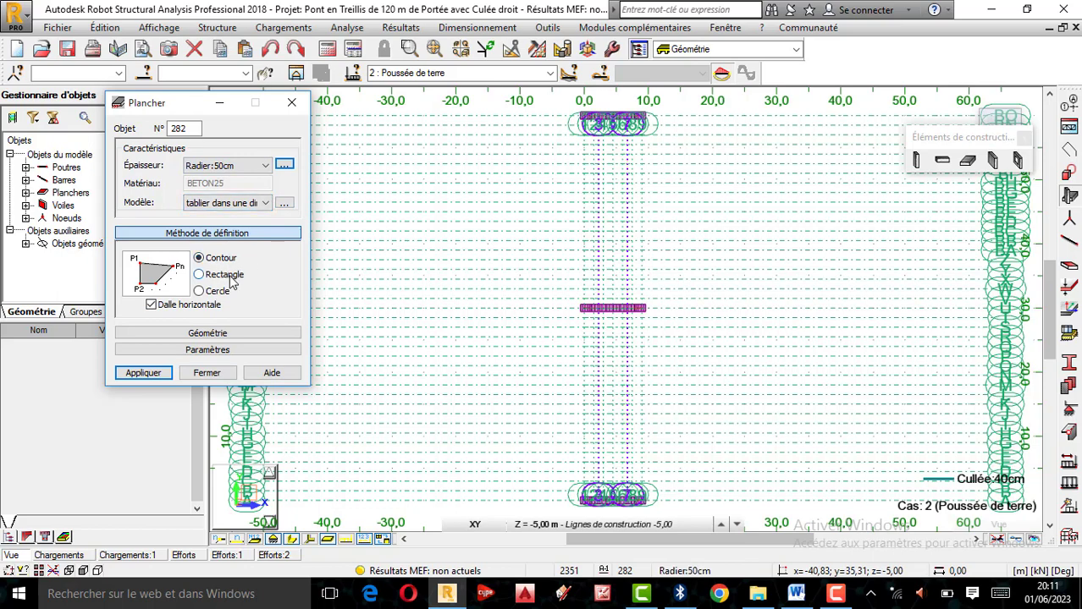
pyautogui.scroll(3, 636, 125)
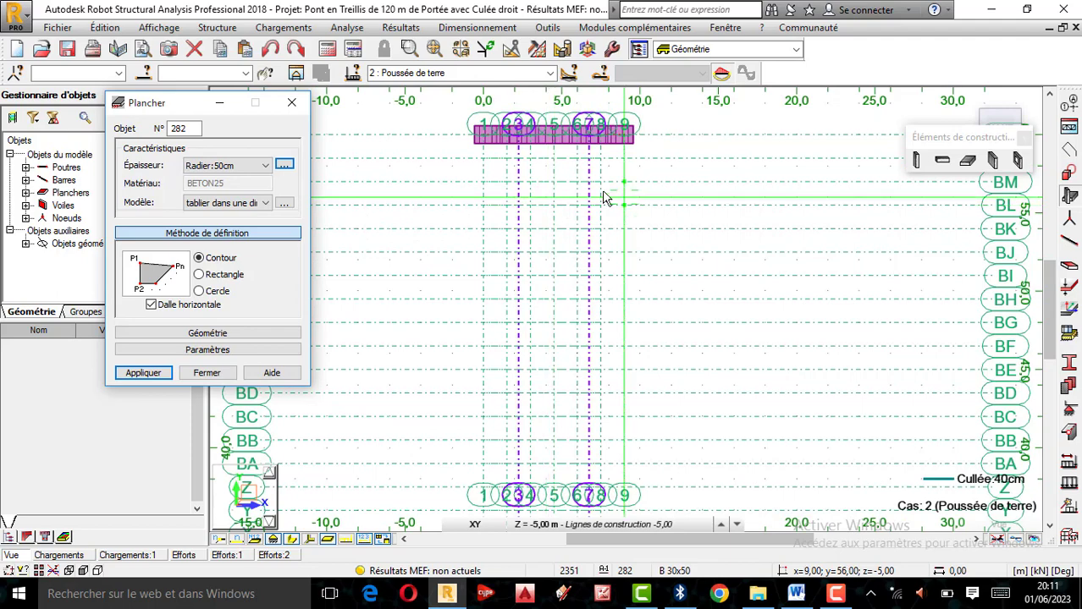
pyautogui.scroll(-3, 584, 191)
pyautogui.scroll(4, 552, 181)
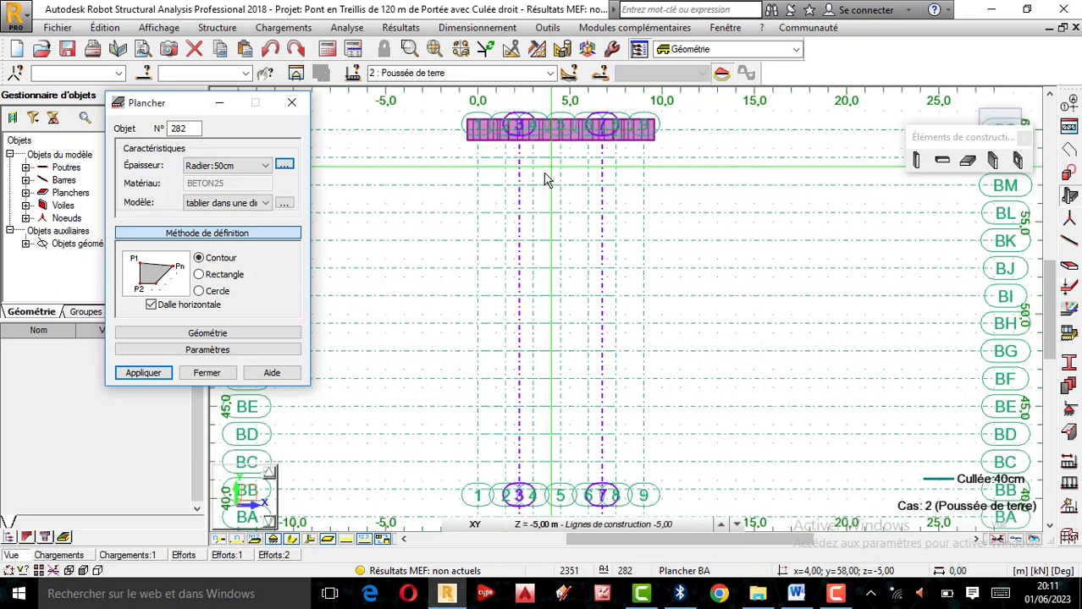
pyautogui.click(476, 136)
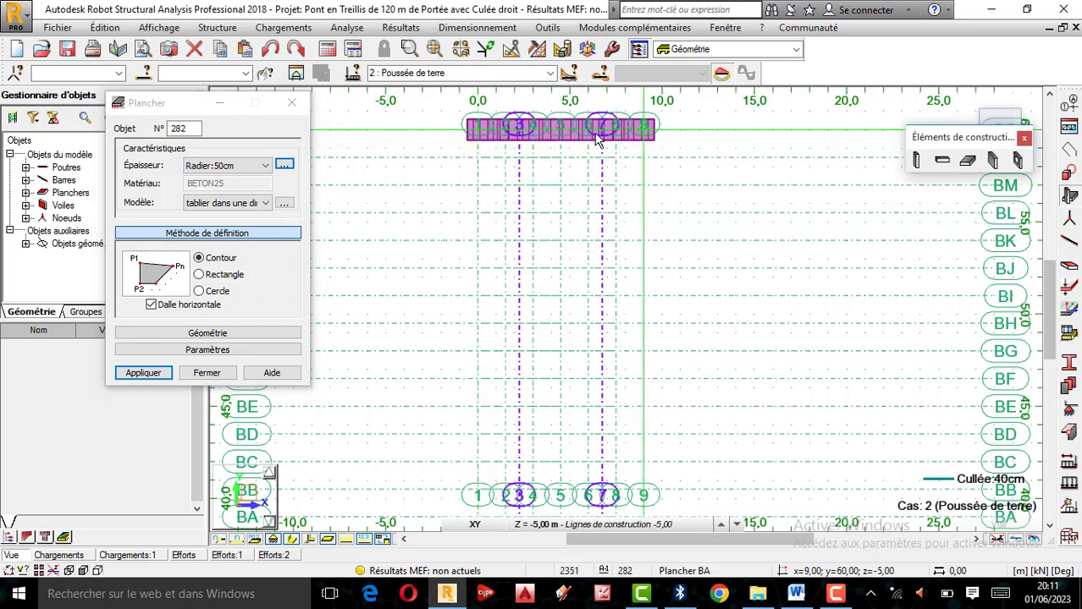
pyautogui.scroll(-5, 597, 140)
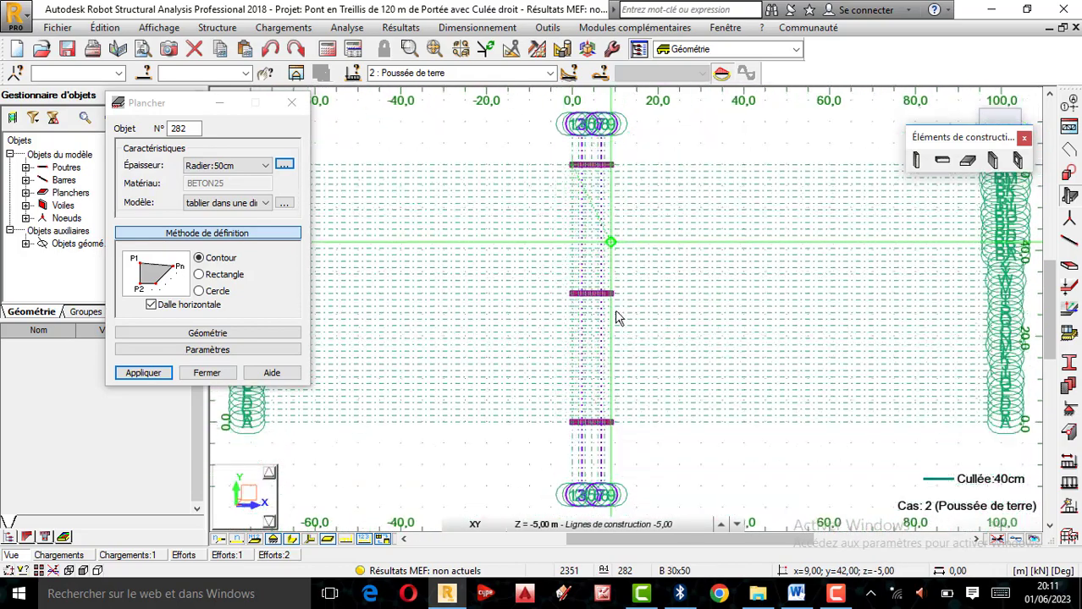
pyautogui.scroll(5, 614, 436)
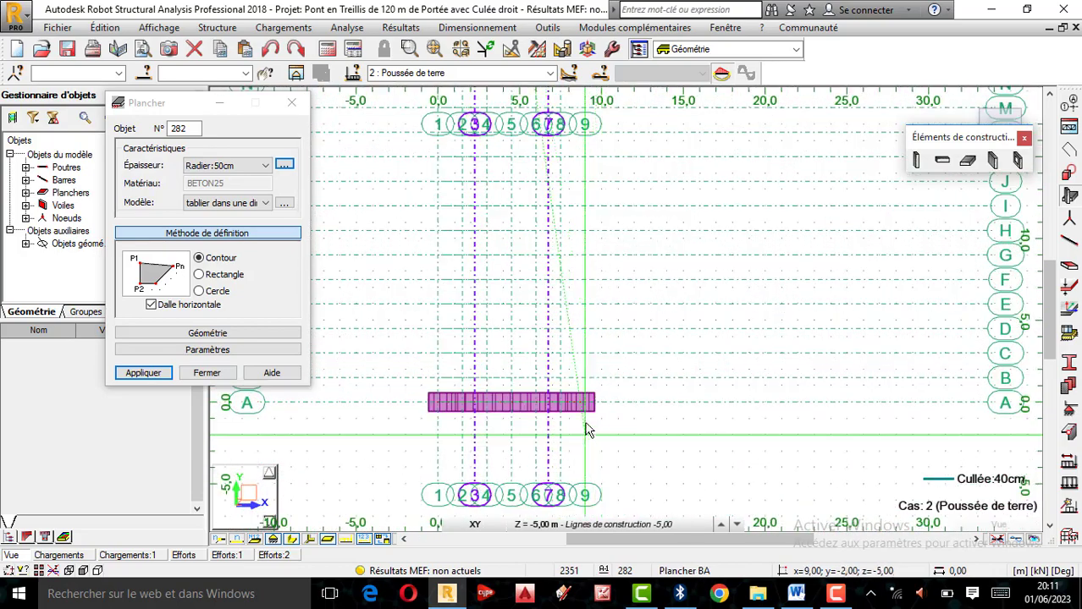
pyautogui.scroll(2, 589, 430)
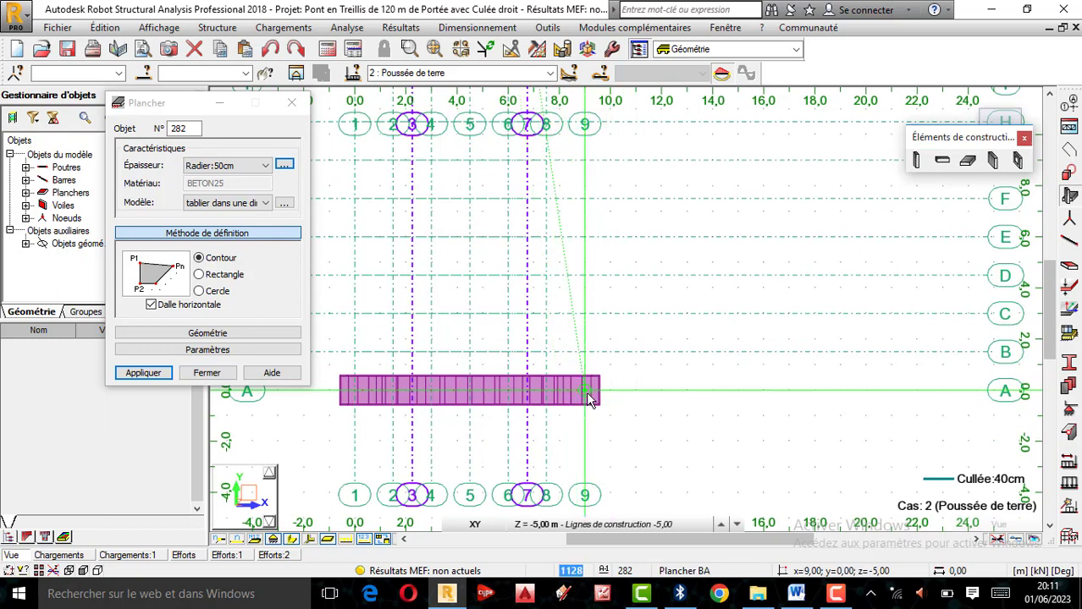
pyautogui.click(586, 393)
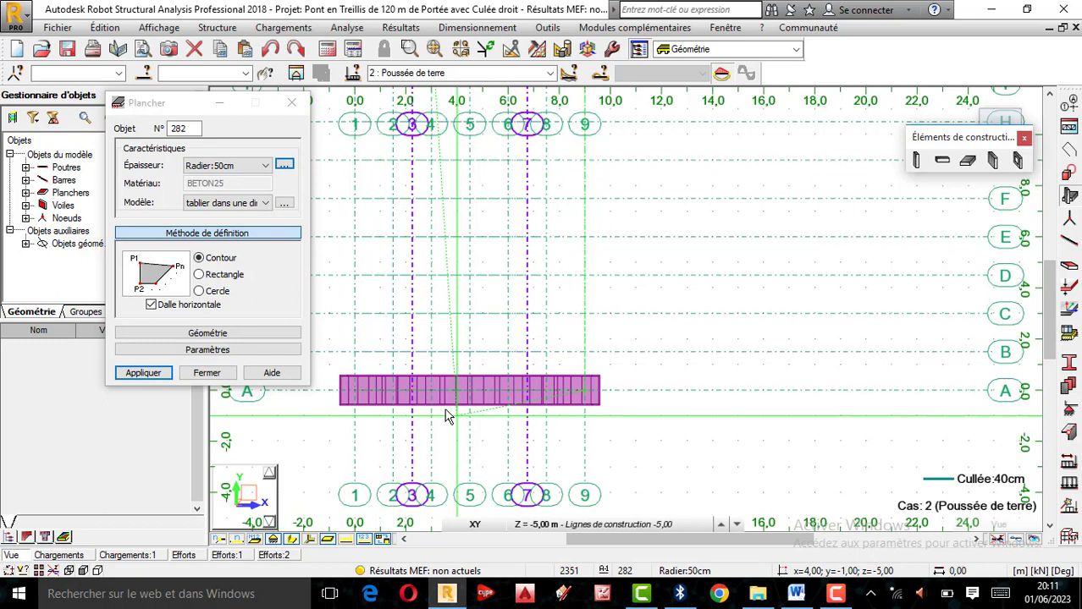
pyautogui.click(356, 394)
pyautogui.scroll(-3, 462, 194)
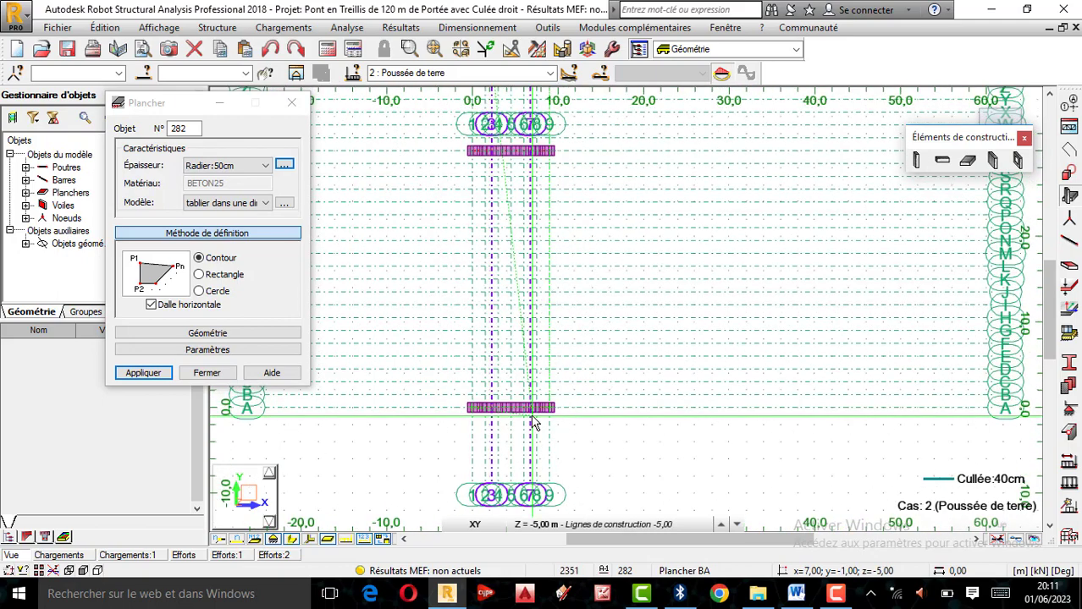
pyautogui.scroll(4, 461, 194)
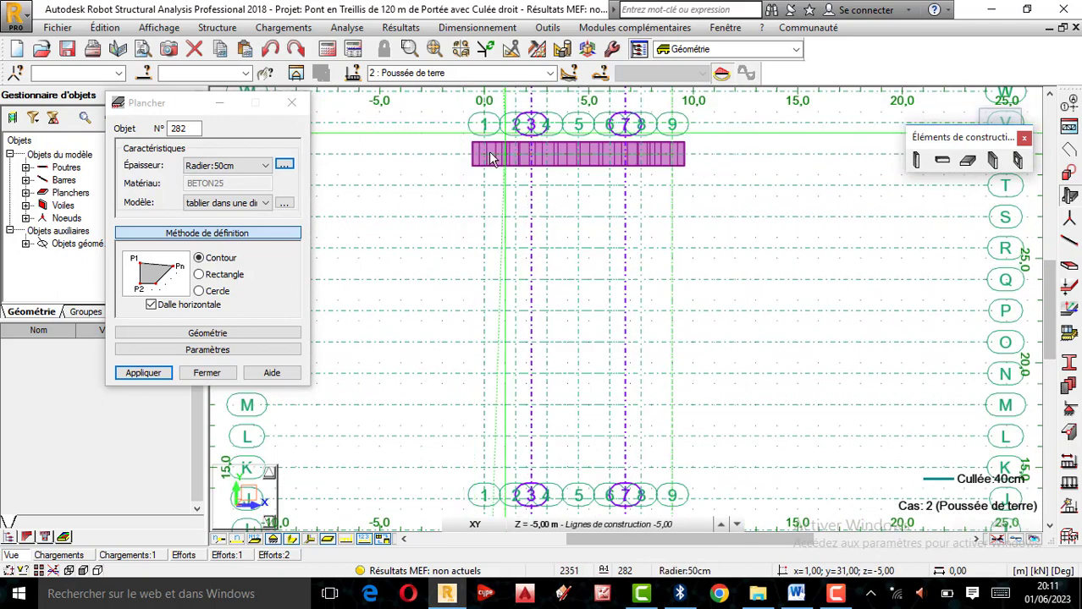
pyautogui.scroll(2, 484, 176)
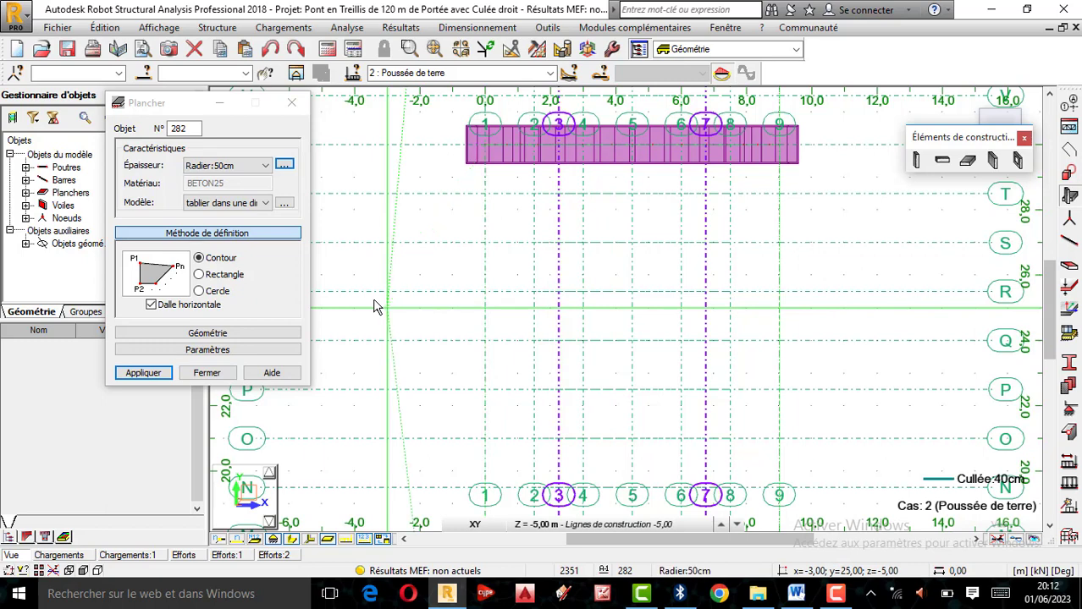
pyautogui.click(291, 103)
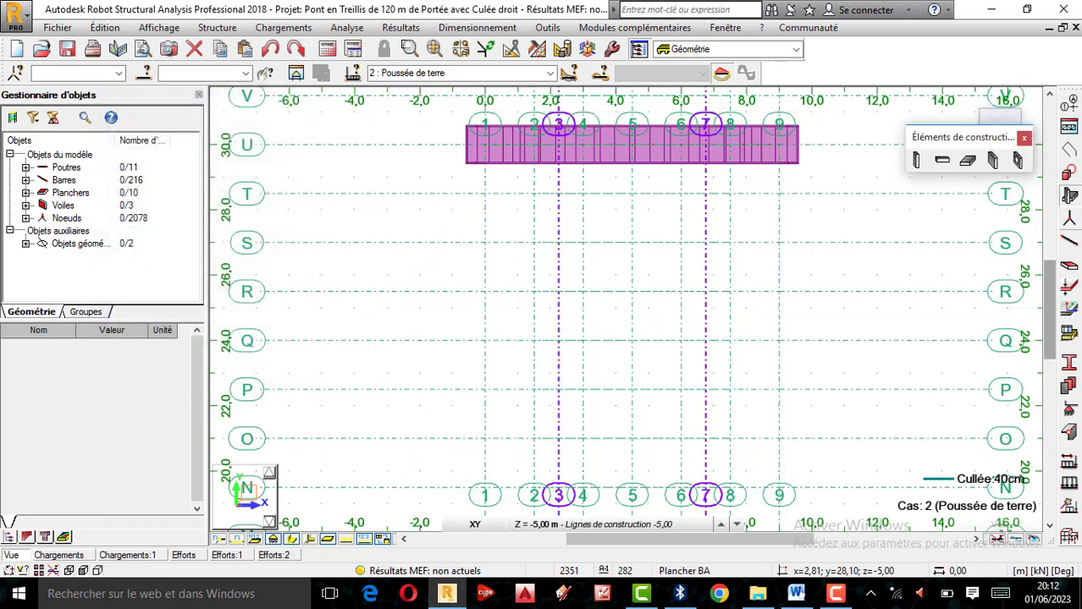
pyautogui.click(976, 168)
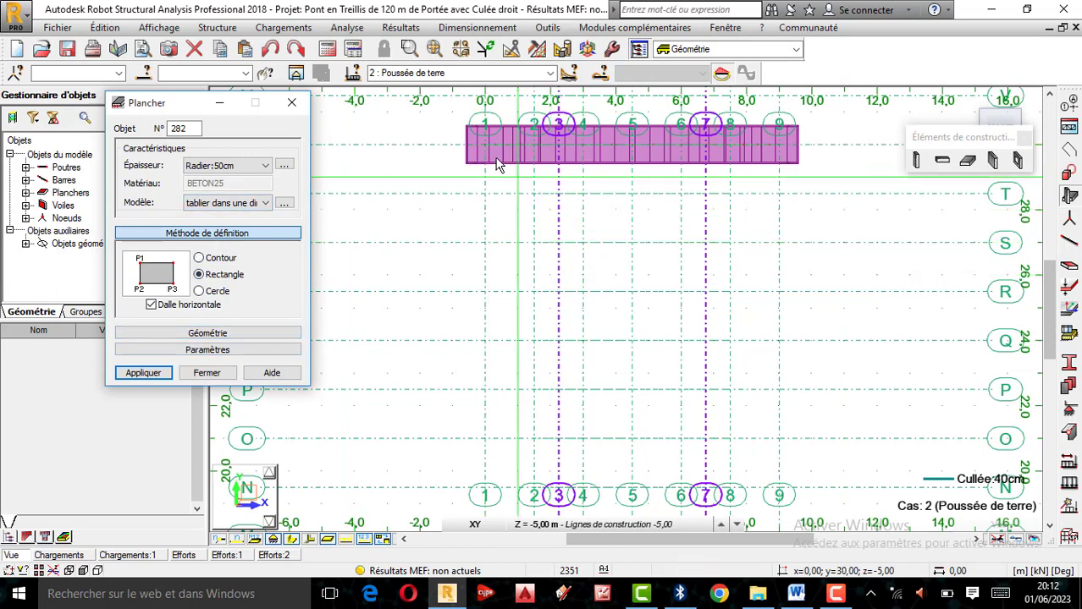
pyautogui.click(236, 349)
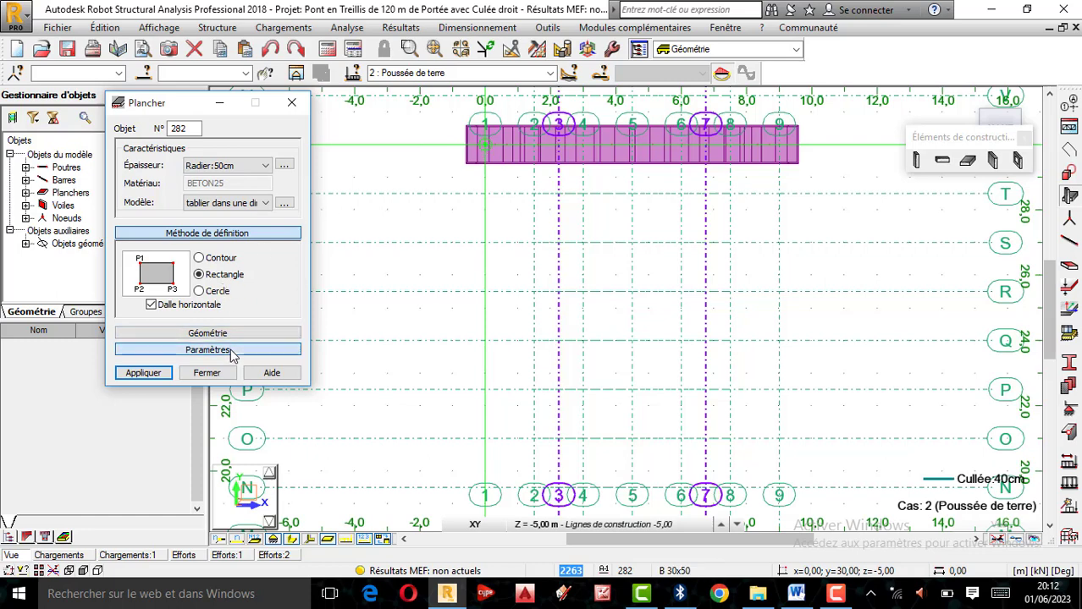
pyautogui.click(228, 332)
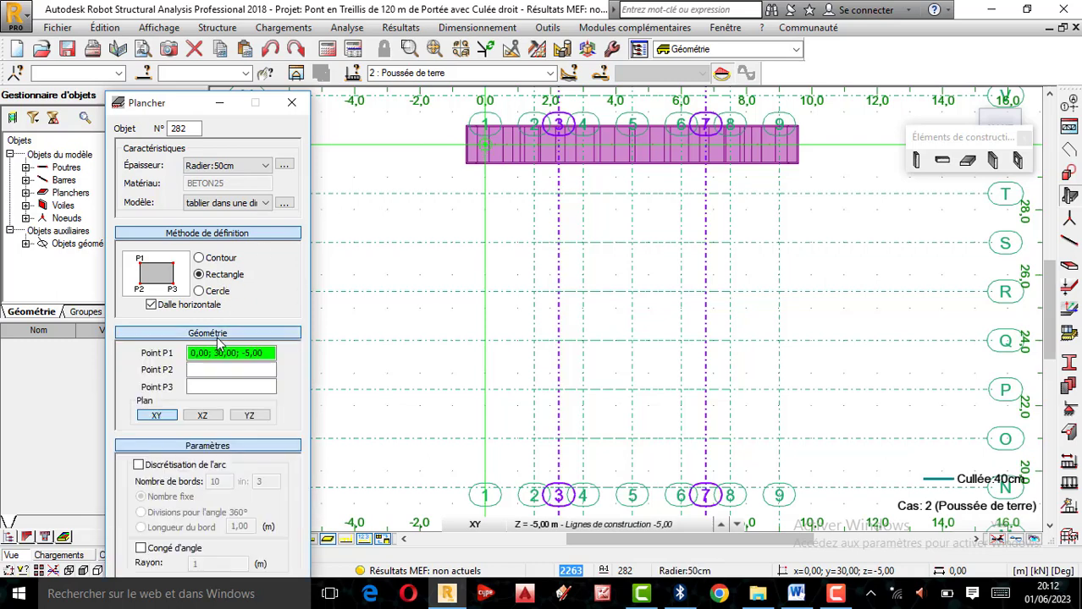
pyautogui.click(169, 374)
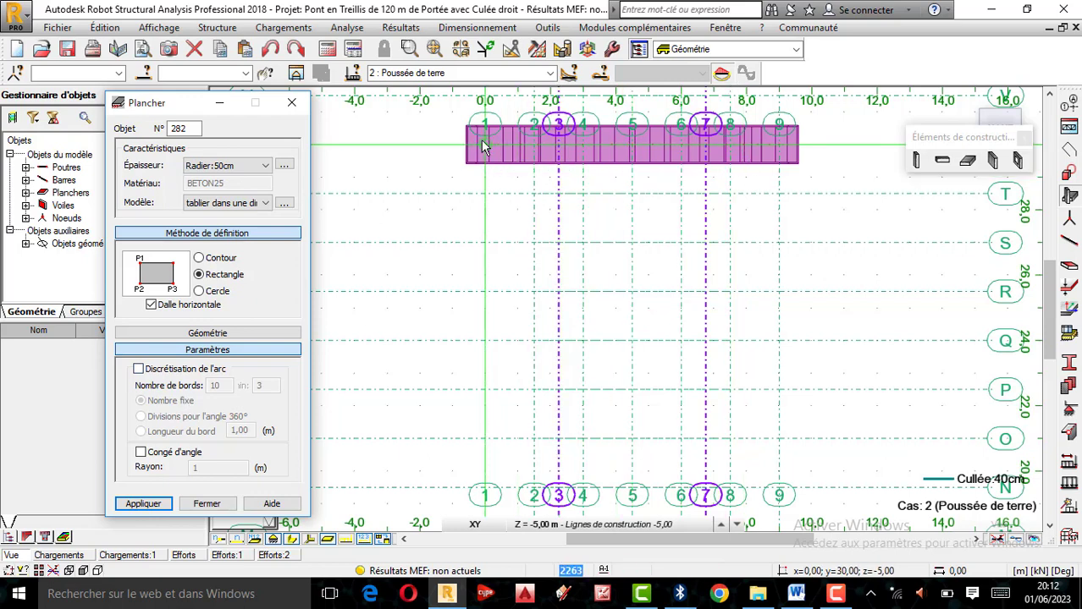
pyautogui.click(484, 149)
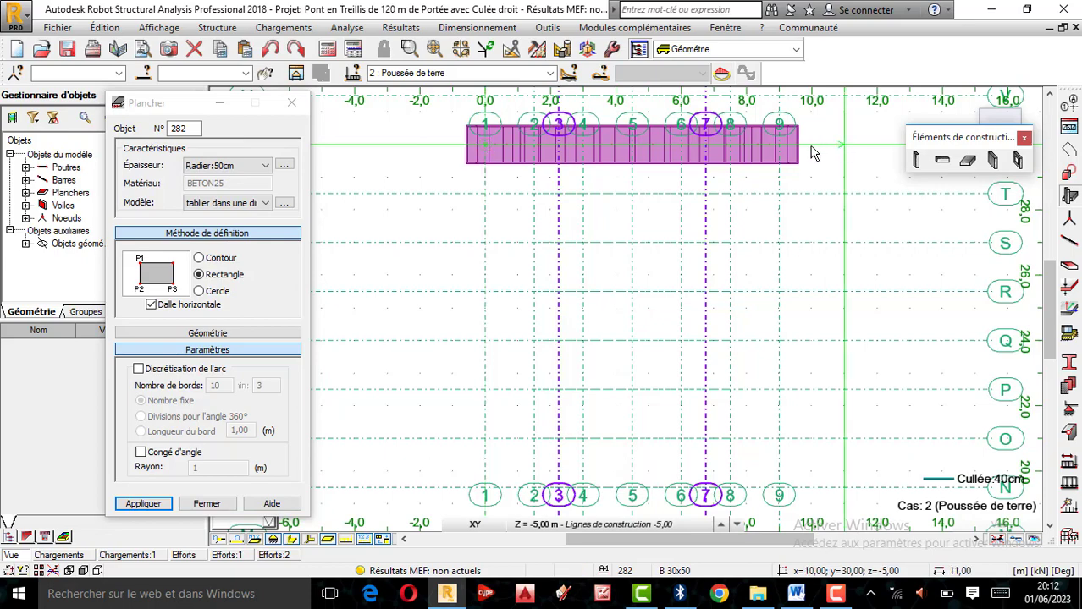
pyautogui.scroll(-5, 766, 146)
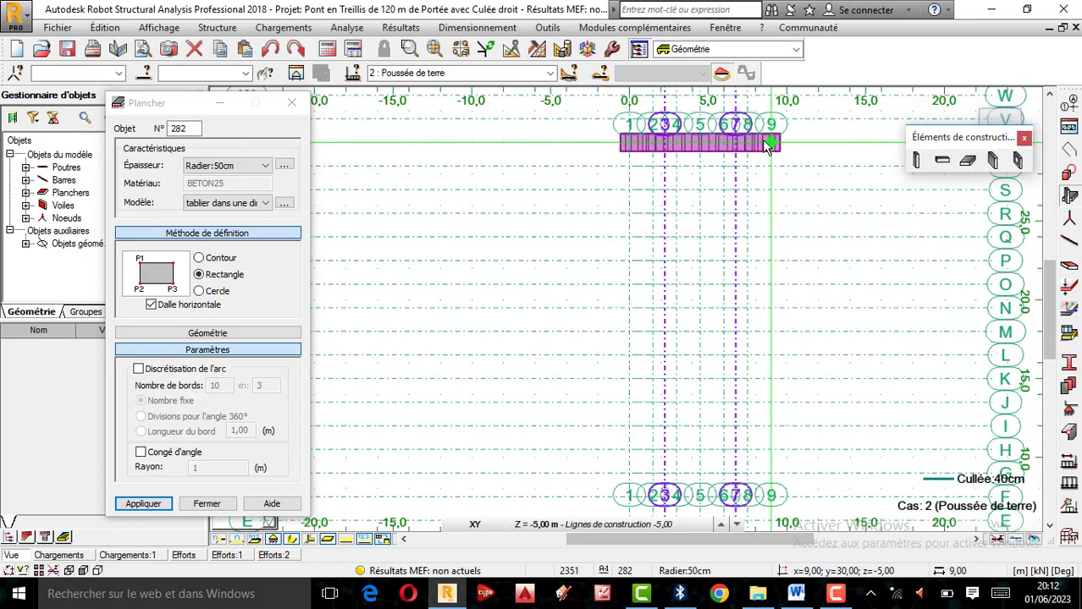
pyautogui.scroll(-3, 771, 196)
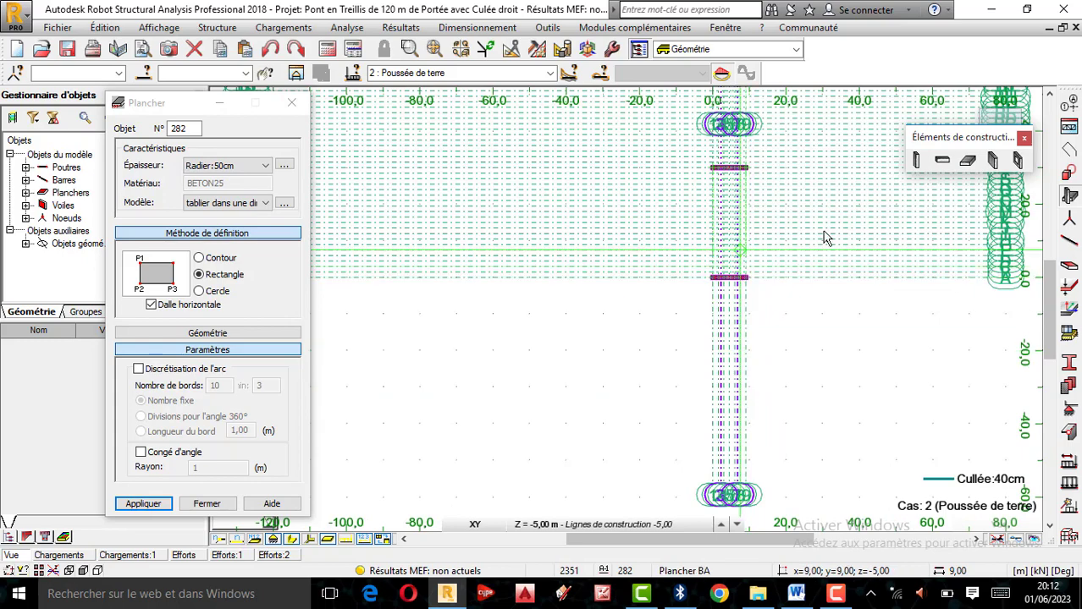
pyautogui.click(291, 102)
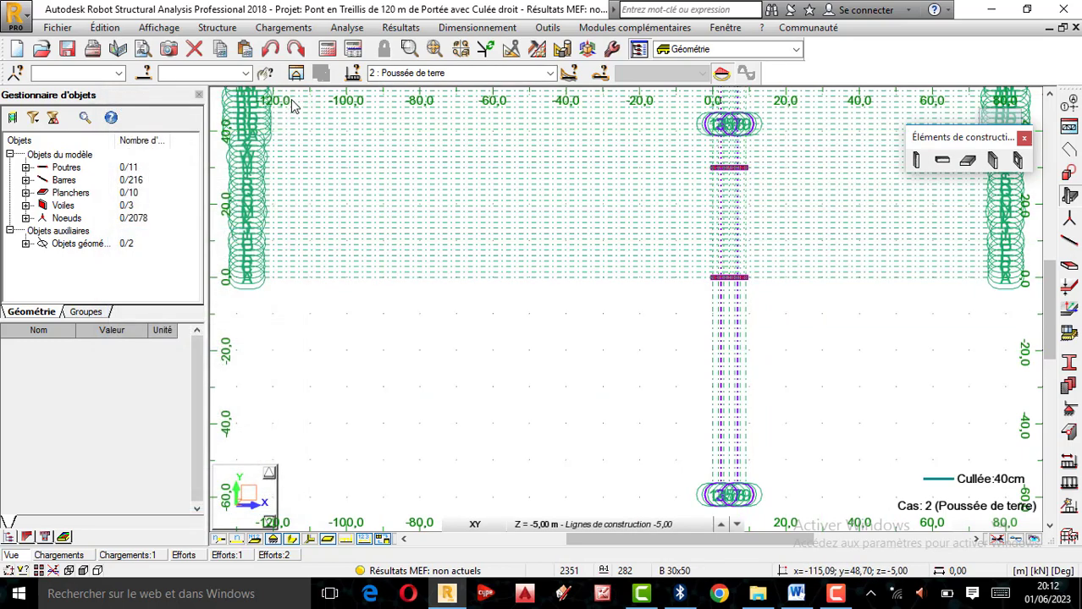
# Draw the rectangular Radier:50cm slab at level -5.00 m through points (0, 60), (9, 60) and (9, 0), and end the floor definition
pyautogui.scroll(3, 898, 222)
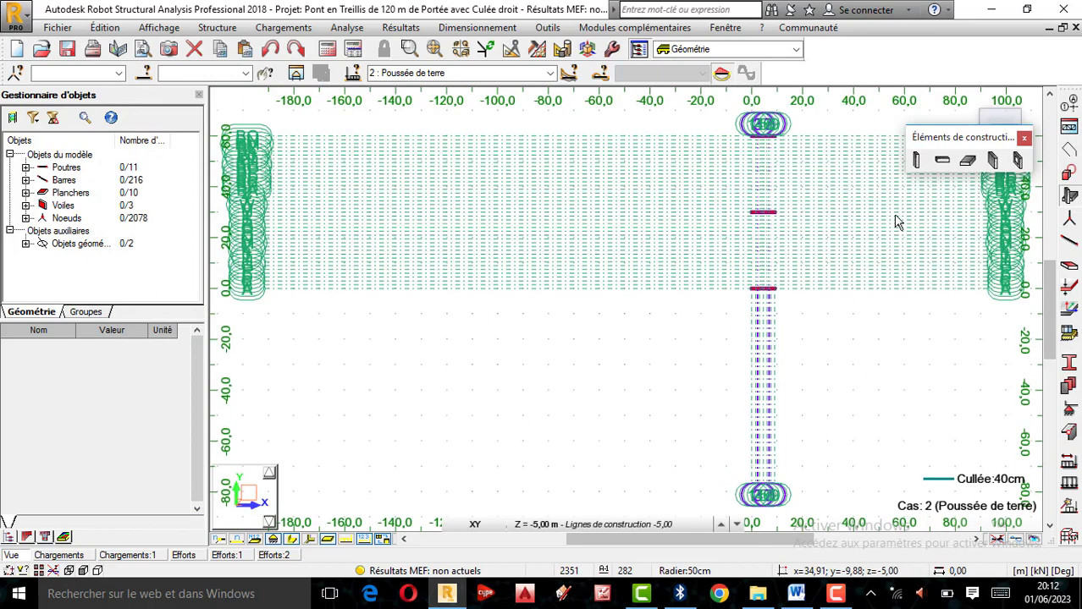
pyautogui.scroll(2, 735, 108)
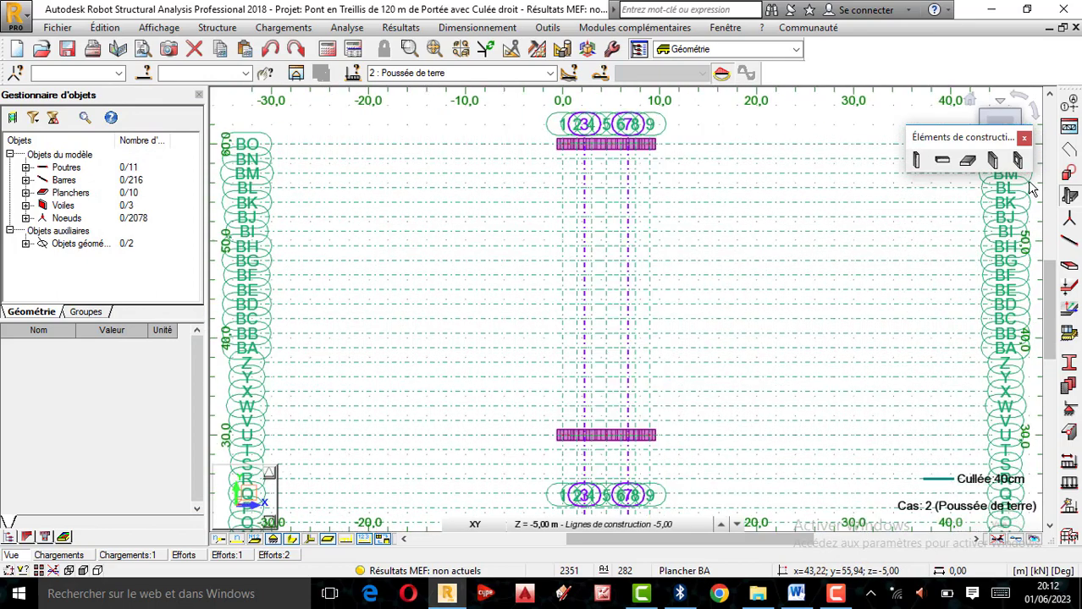
pyautogui.click(967, 161)
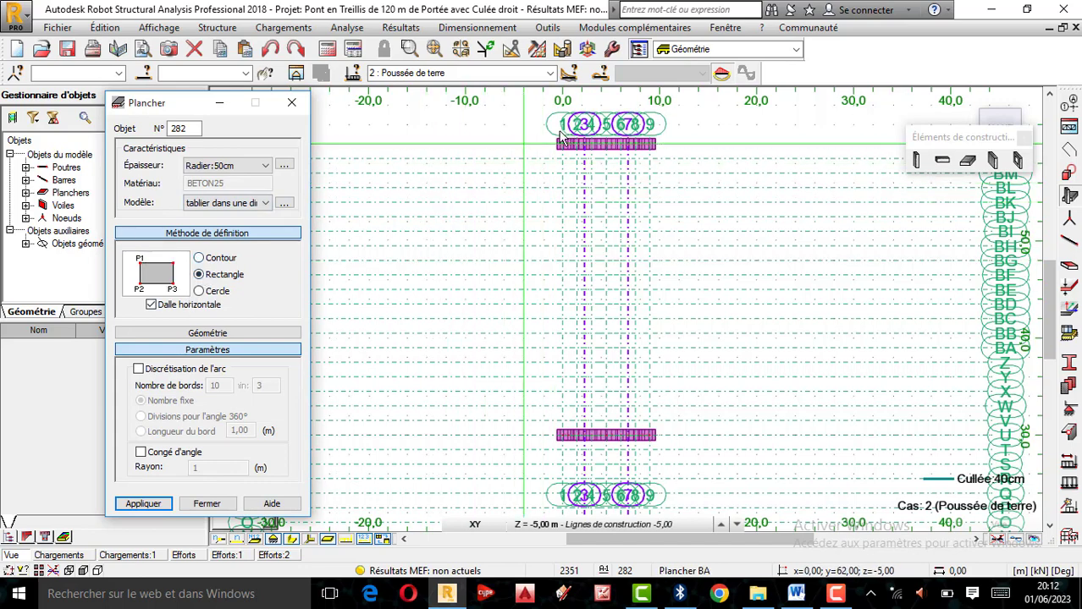
pyautogui.scroll(2, 531, 144)
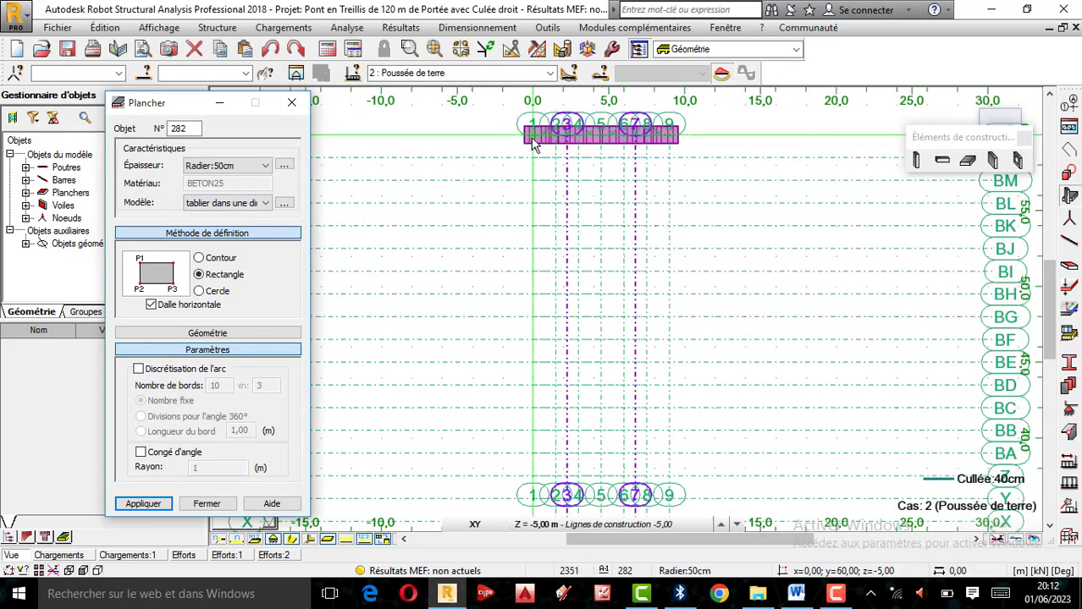
pyautogui.click(533, 144)
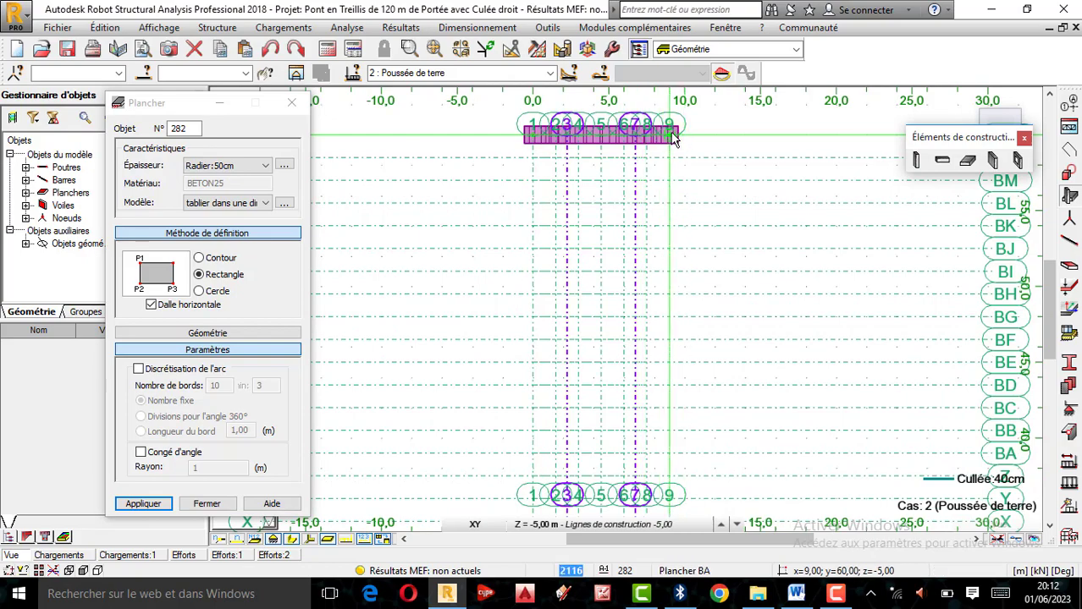
pyautogui.scroll(-5, 672, 140)
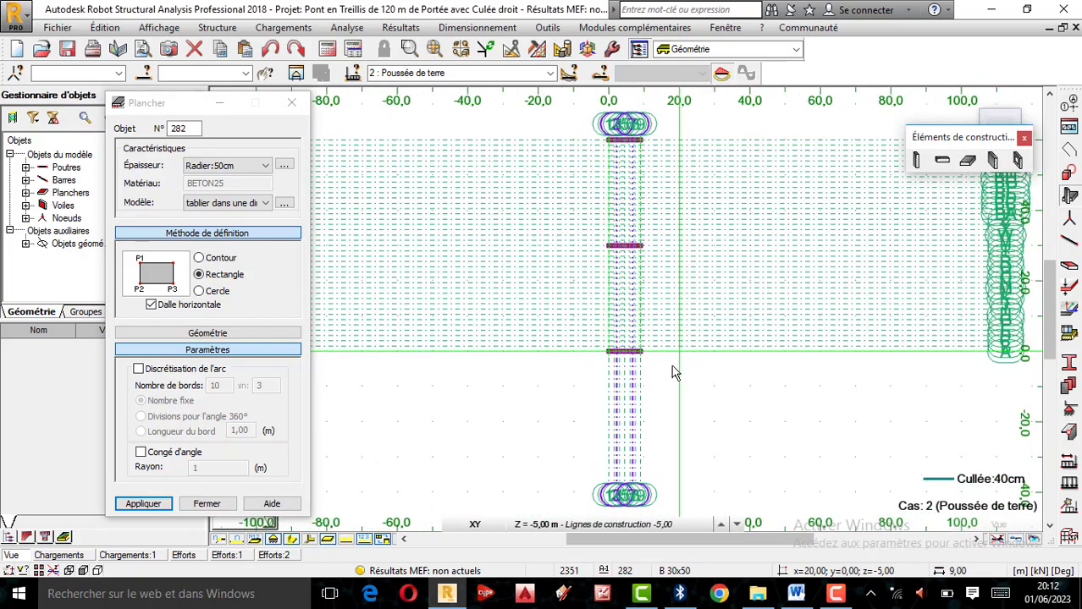
pyautogui.scroll(5, 671, 365)
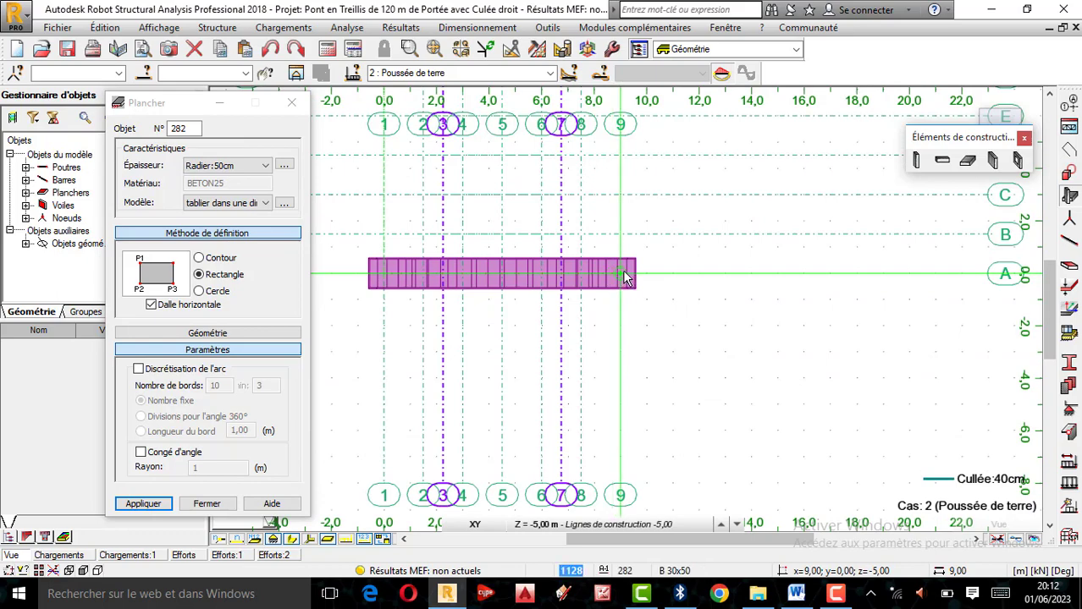
pyautogui.click(625, 277)
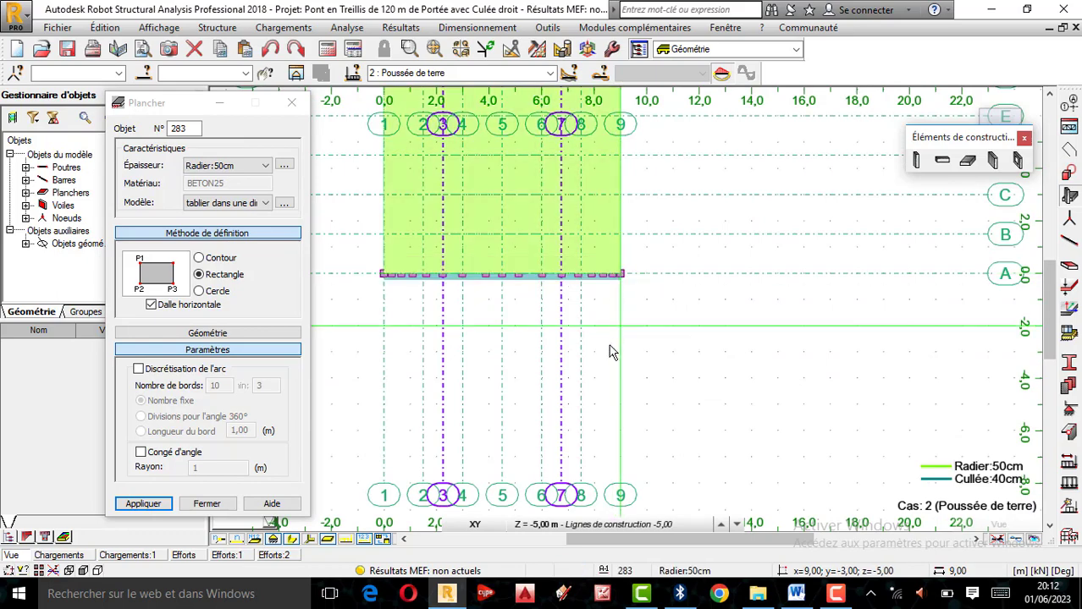
pyautogui.scroll(-2, 613, 353)
pyautogui.scroll(2, 559, 326)
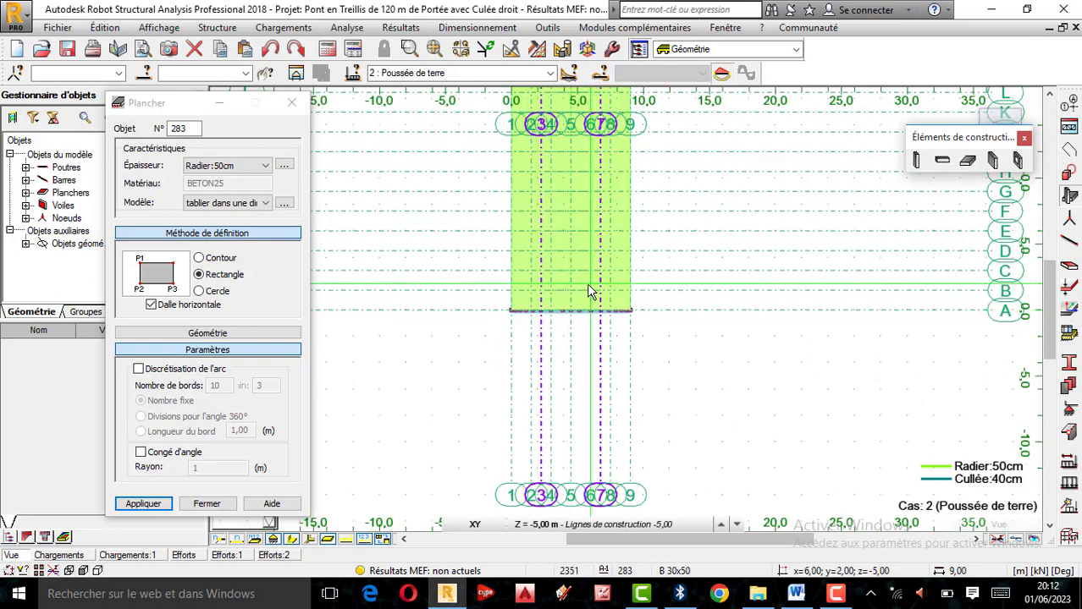
pyautogui.click(291, 103)
# Dismiss the construction elements palette and switch the model from the plan to the default 3D view
pyautogui.scroll(-2, 645, 343)
pyautogui.scroll(-2, 645, 343)
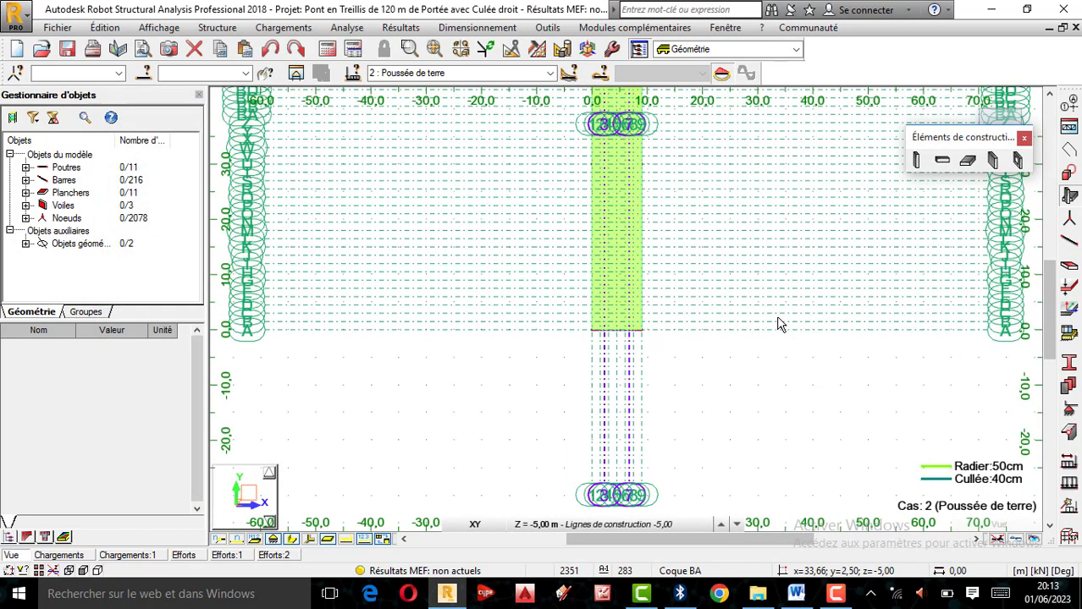
pyautogui.scroll(-2, 693, 306)
pyautogui.scroll(3, 677, 203)
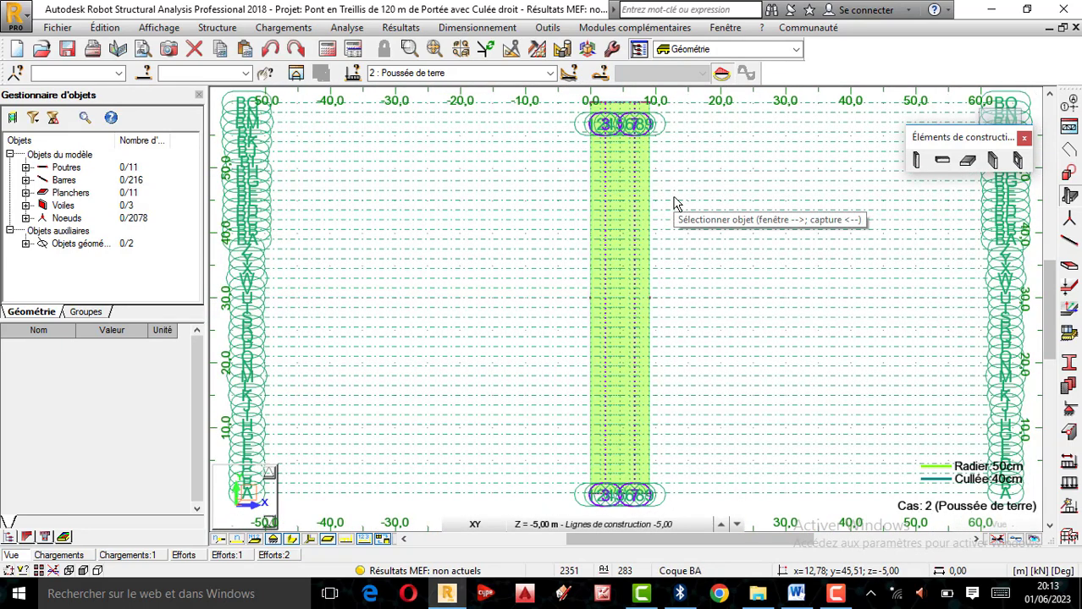
pyautogui.click(1024, 139)
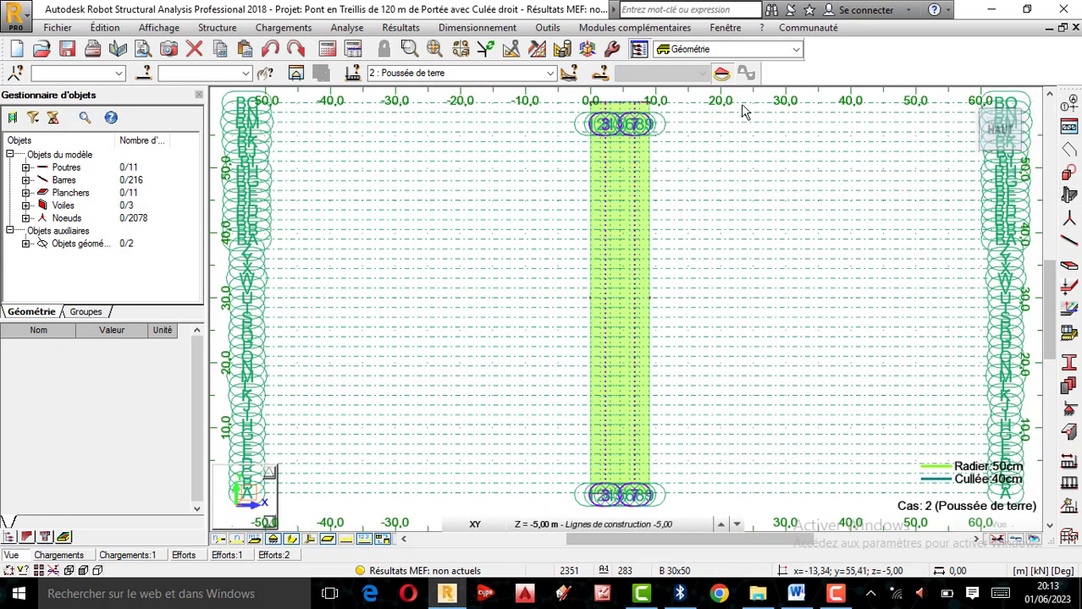
pyautogui.click(967, 100)
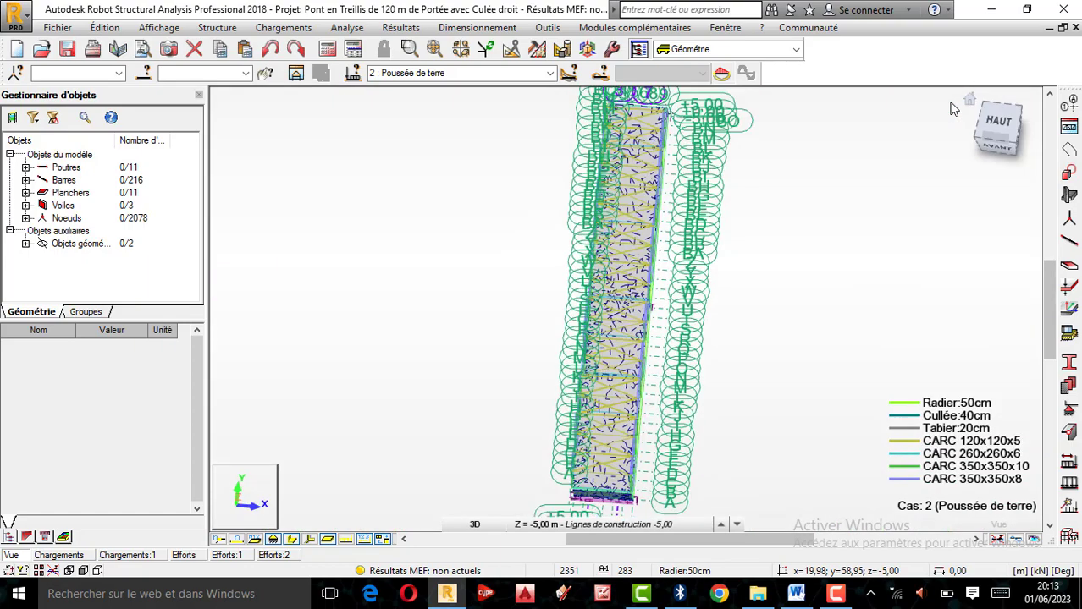
# Examine the new Radier slab in 3D, checking how it runs beneath the deck between the abutments and the middle wall
pyautogui.keyDown('shift'); pyautogui.moveTo(613, 385); pyautogui.dragTo(602, 354, button='middle'); pyautogui.keyUp('shift')
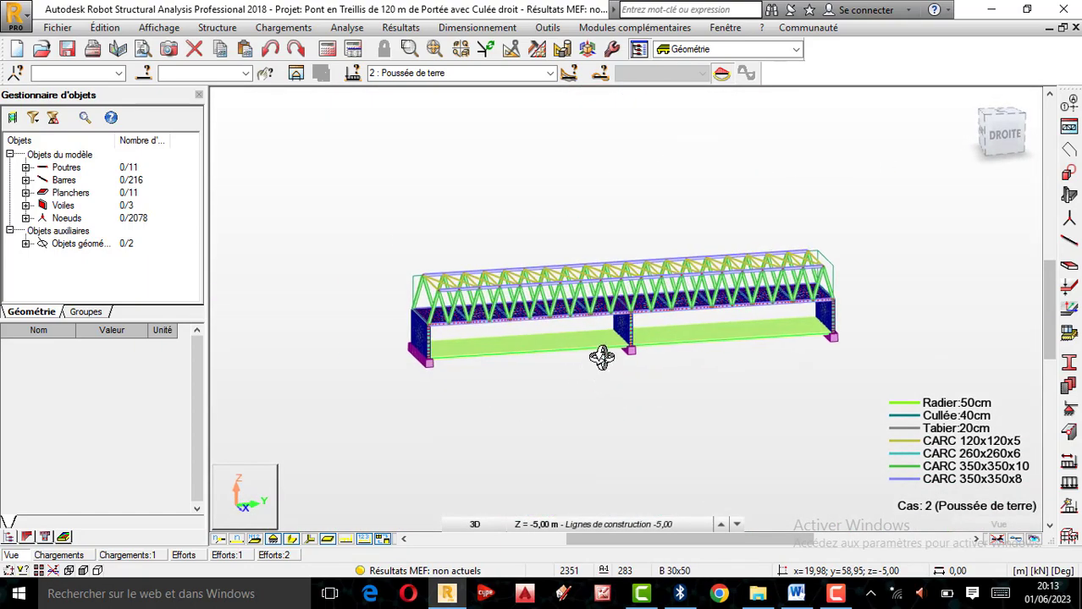
pyautogui.scroll(3, 606, 351)
pyautogui.scroll(-2, 559, 378)
pyautogui.scroll(3, 559, 378)
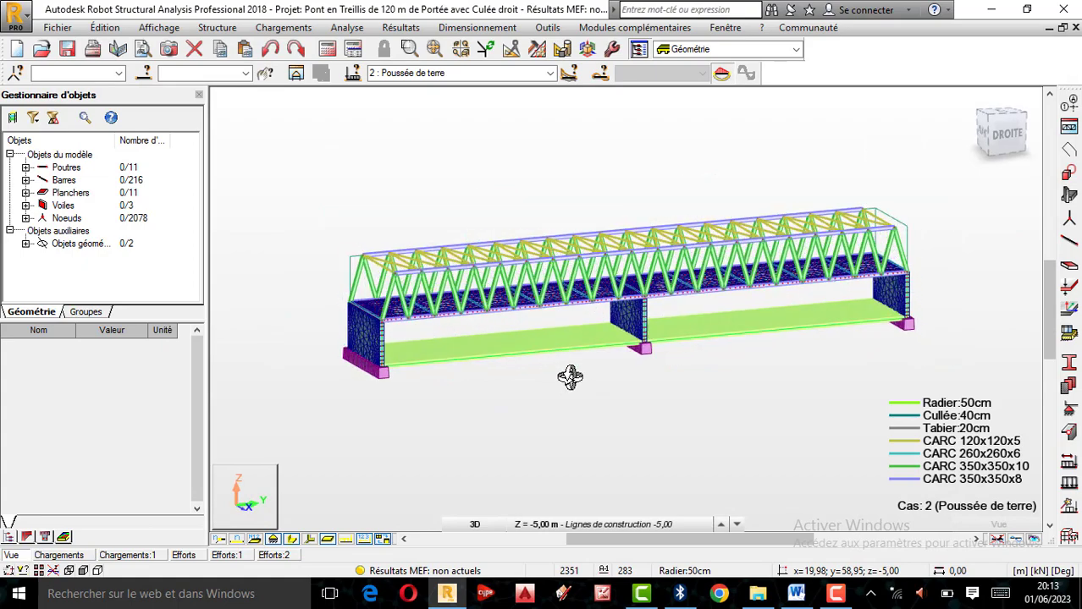
pyautogui.scroll(-2, 590, 372)
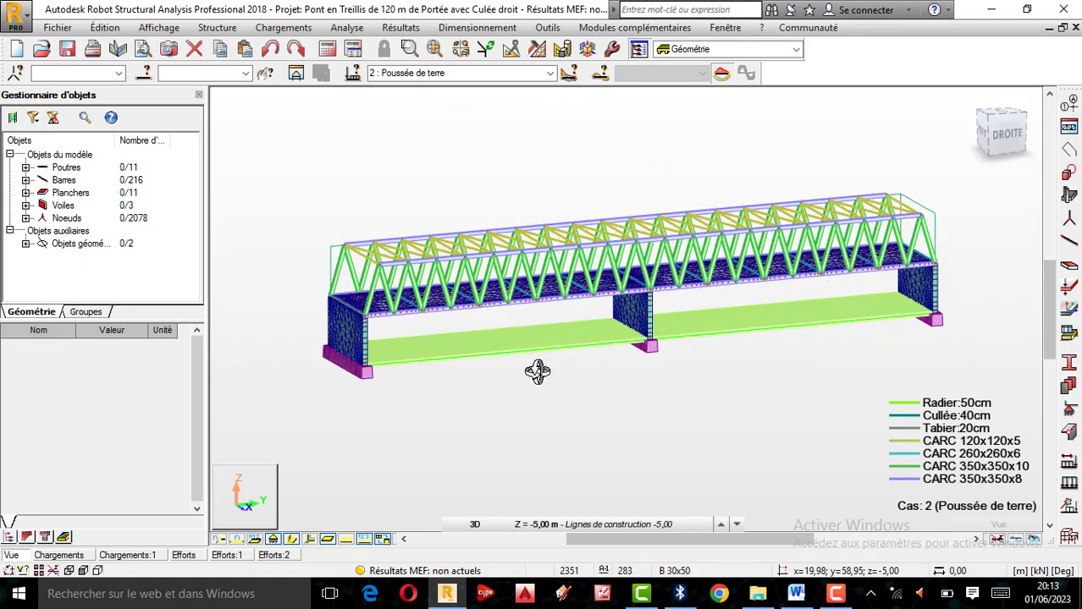
pyautogui.keyDown('shift'); pyautogui.moveTo(545, 370); pyautogui.dragTo(587, 376, button='middle'); pyautogui.keyUp('shift')
pyautogui.scroll(3, 586, 372)
pyautogui.scroll(1, 585, 372)
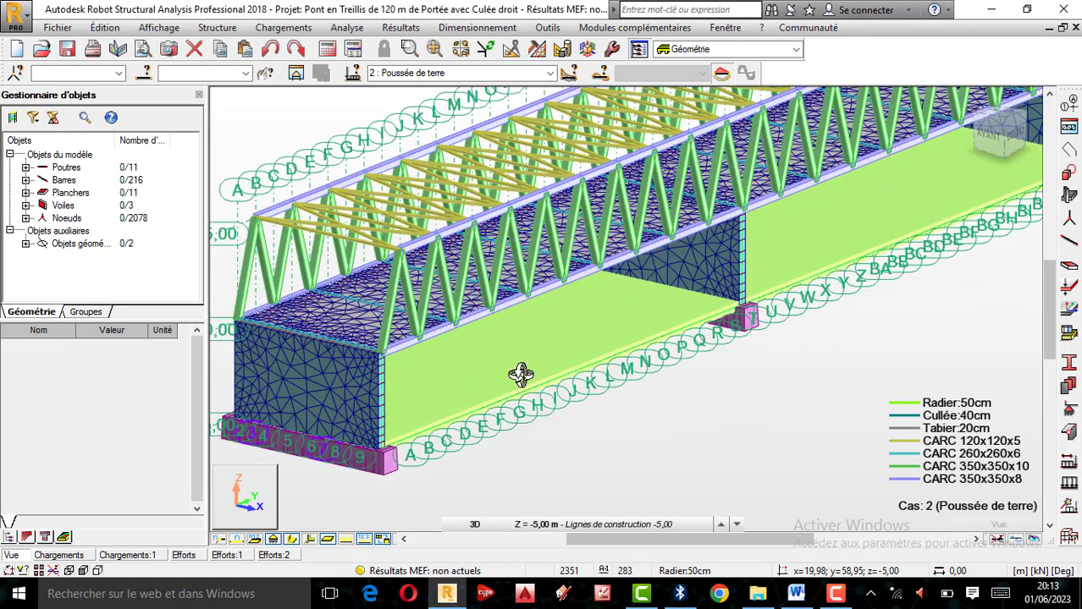
pyautogui.scroll(-3, 501, 363)
pyautogui.keyDown('shift'); pyautogui.moveTo(502, 353); pyautogui.dragTo(479, 346, button='middle'); pyautogui.keyUp('shift')
pyautogui.scroll(4, 471, 354)
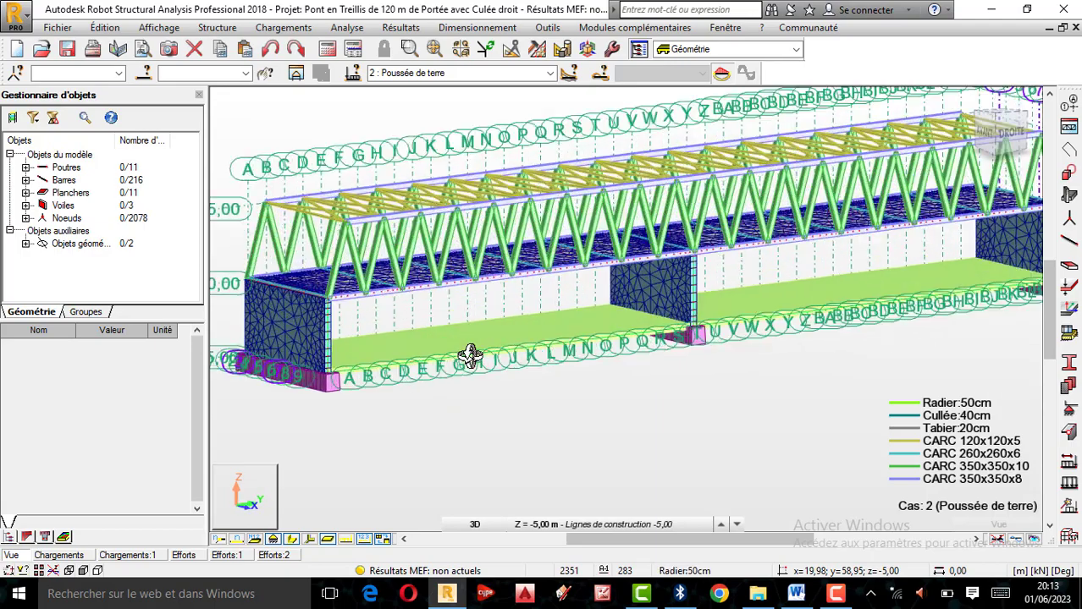
pyautogui.scroll(-2, 454, 361)
pyautogui.keyDown('shift'); pyautogui.moveTo(473, 385); pyautogui.dragTo(485, 386, button='middle'); pyautogui.keyUp('shift')
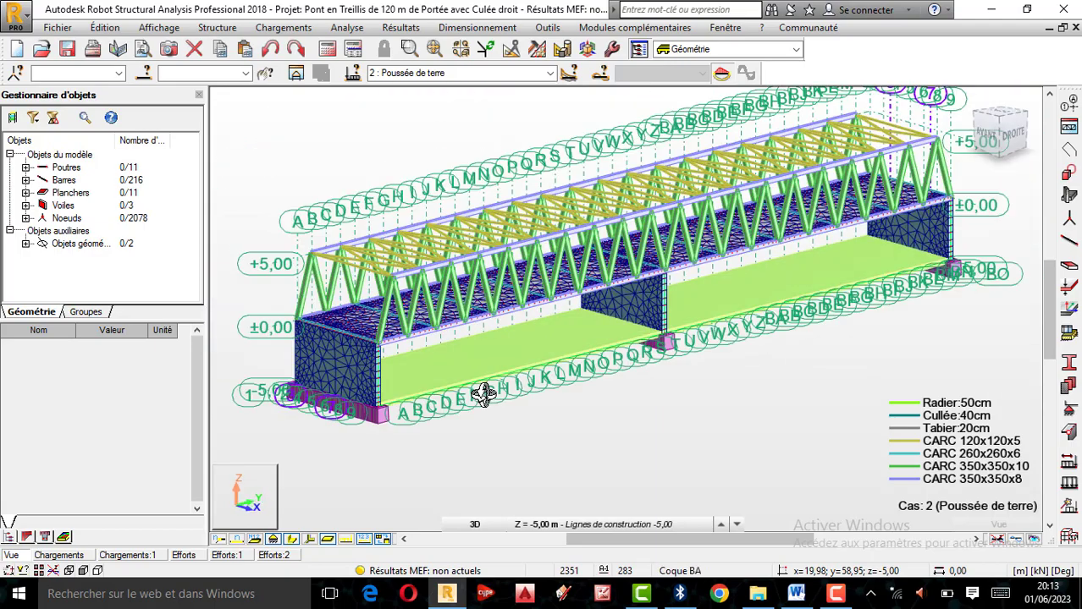
pyautogui.scroll(2, 473, 350)
pyautogui.scroll(2, 661, 354)
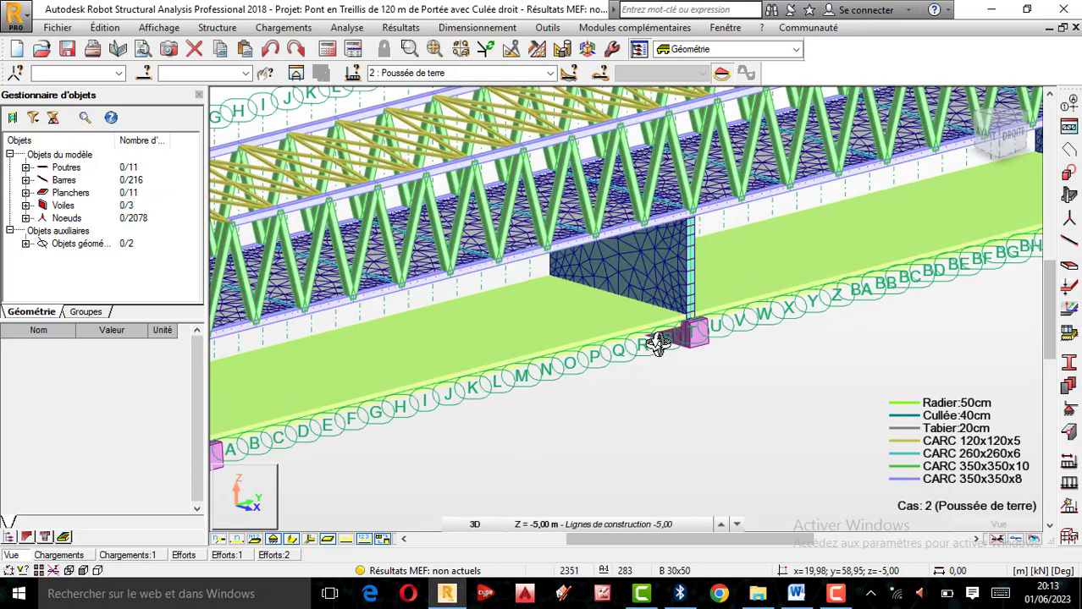
# Toggle the display of the support symbols and inspect the base of the walls along the slab
pyautogui.click(383, 539)
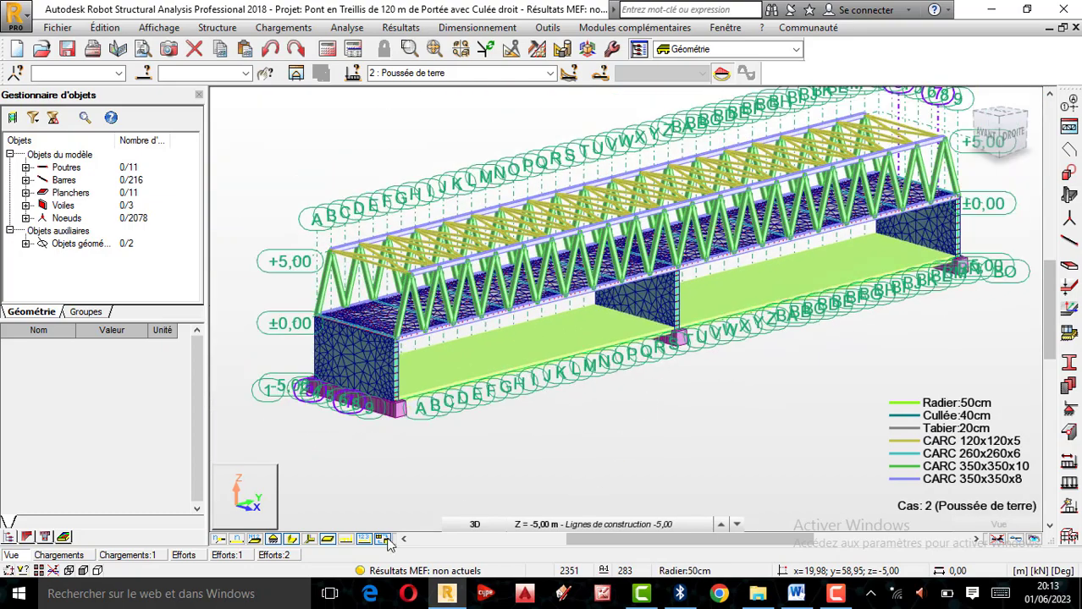
pyautogui.click(272, 540)
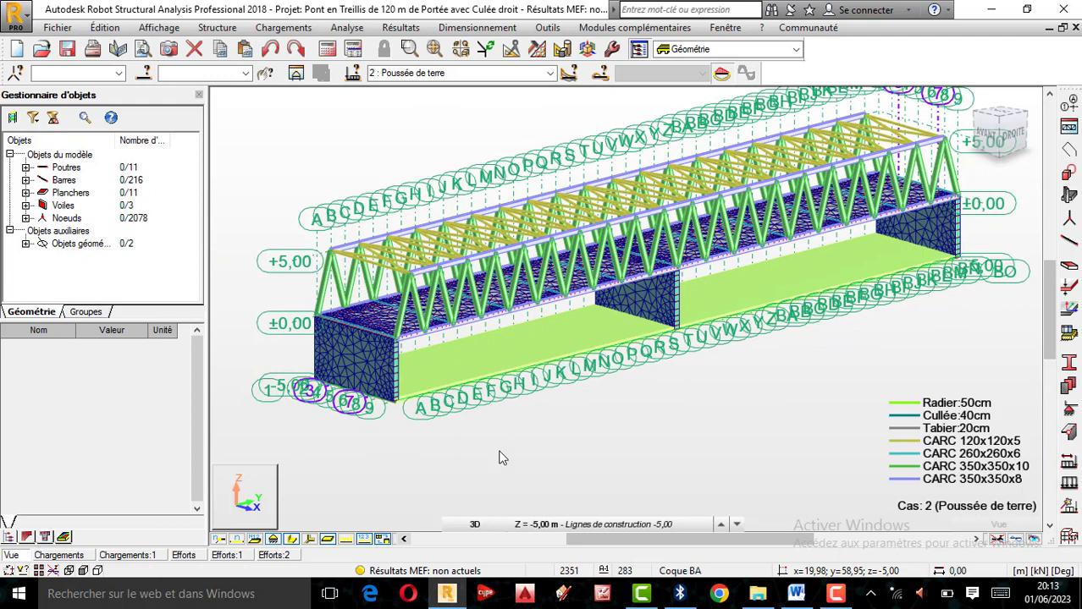
pyautogui.scroll(-3, 547, 413)
pyautogui.scroll(5, 602, 346)
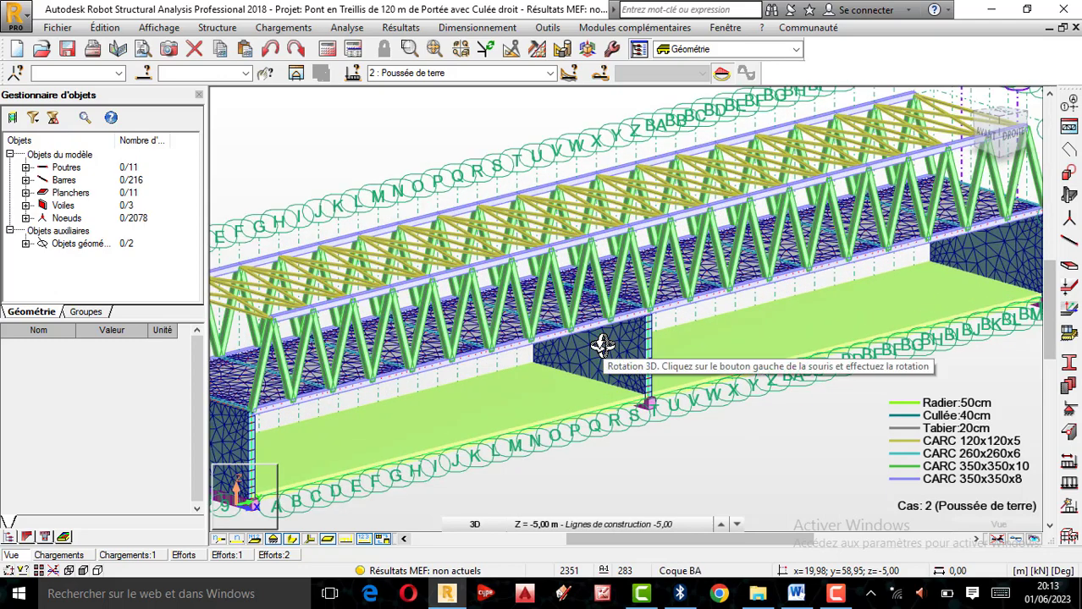
# Run the structural calculation of the bridge model with the Radier slab included
pyautogui.scroll(-2, 600, 345)
pyautogui.scroll(-1, 601, 343)
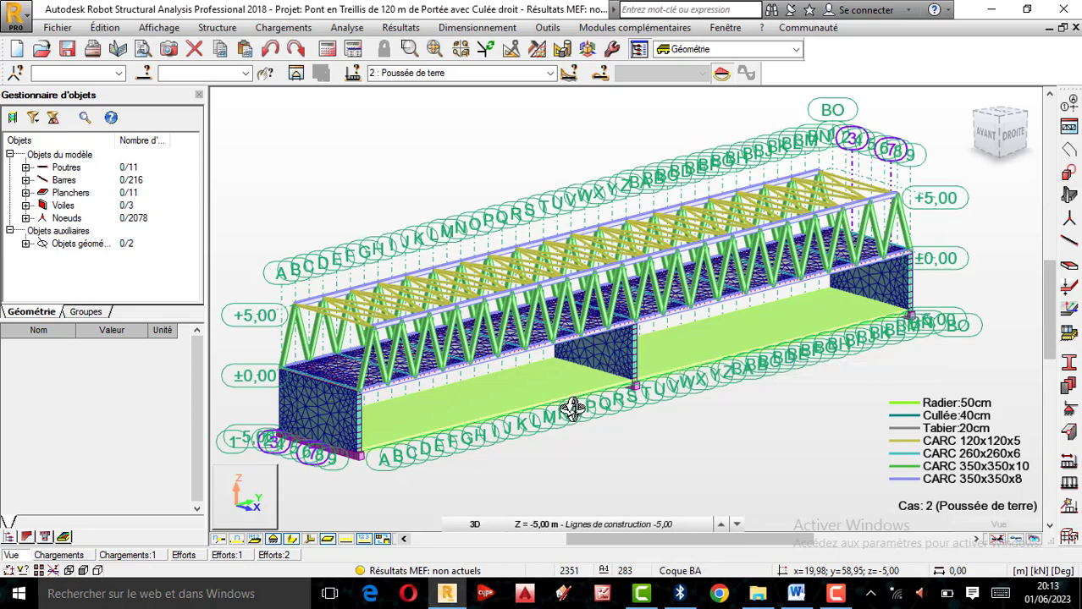
pyautogui.scroll(-1, 681, 339)
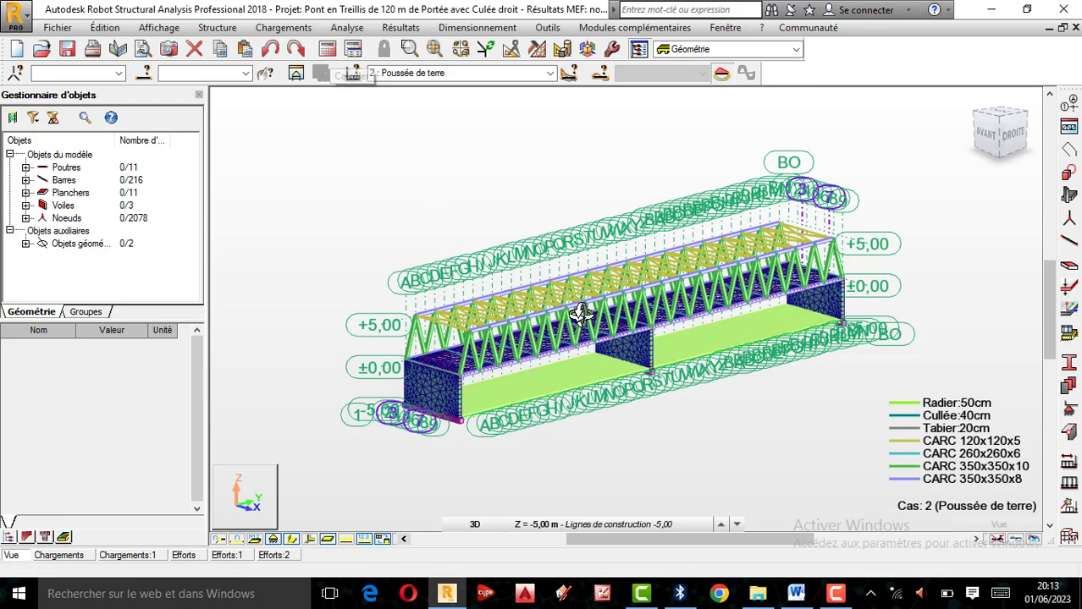
pyautogui.scroll(1, 566, 373)
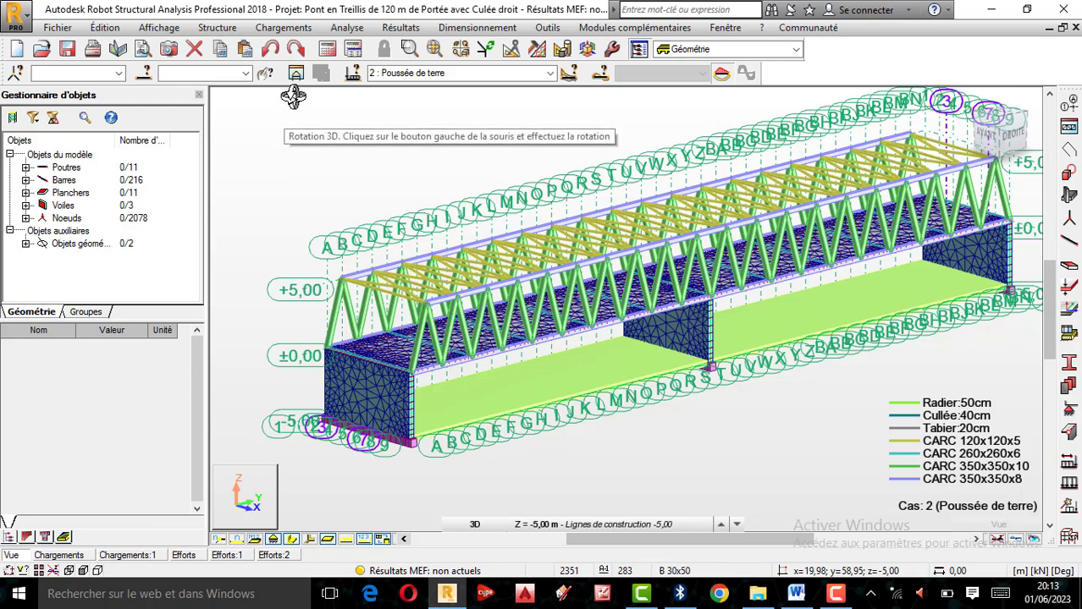
pyautogui.click(329, 51)
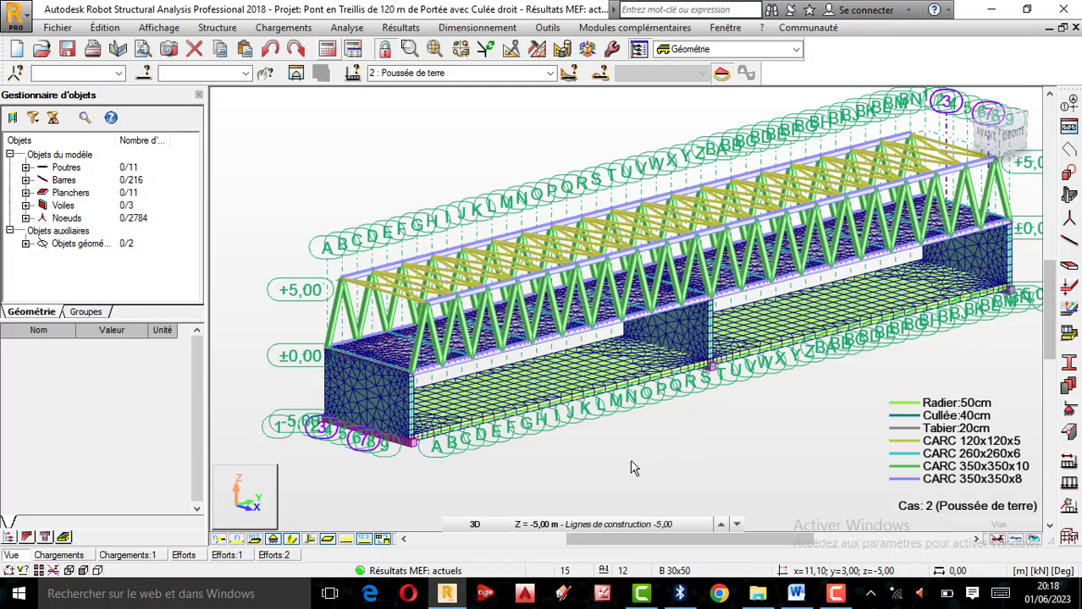
# Open the panel local-axis orientation settings and display the local coordinate systems on the whole bridge model
pyautogui.scroll(-1, 520, 468)
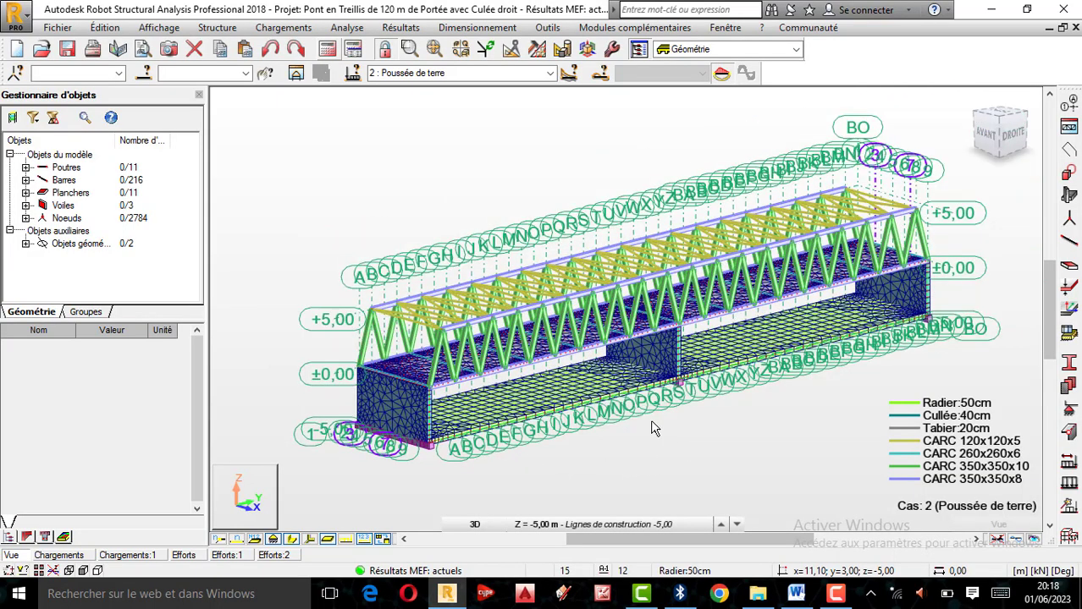
pyautogui.click(587, 525)
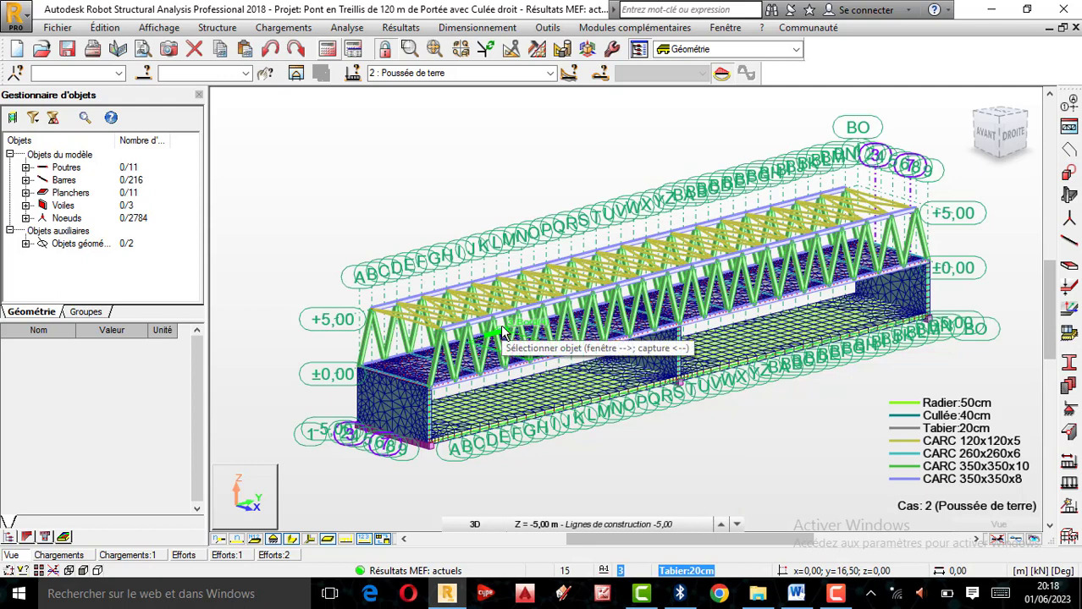
pyautogui.click(217, 27)
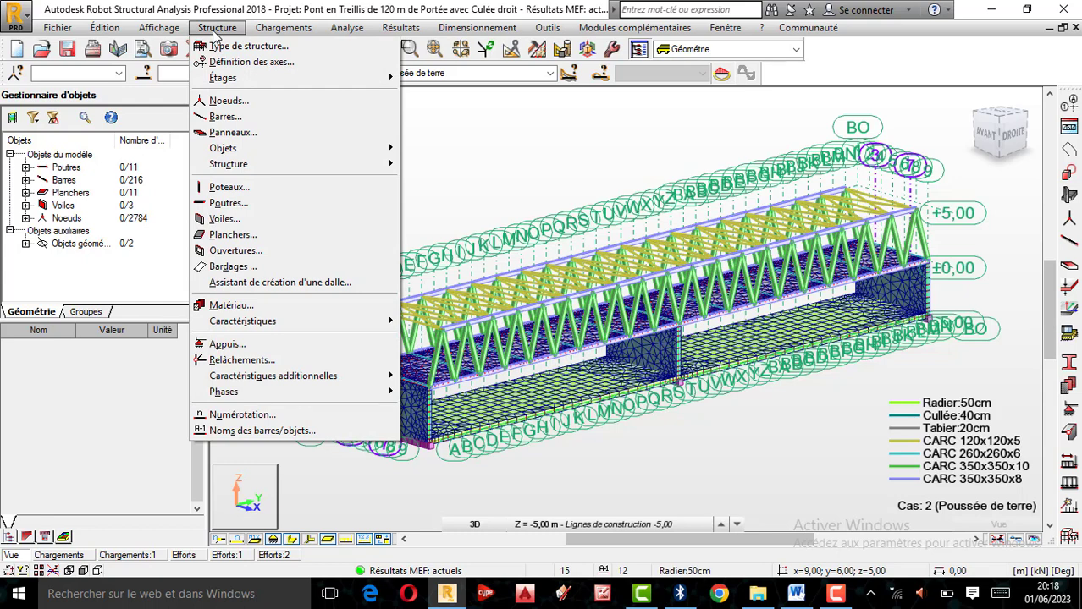
pyautogui.moveTo(320, 326)
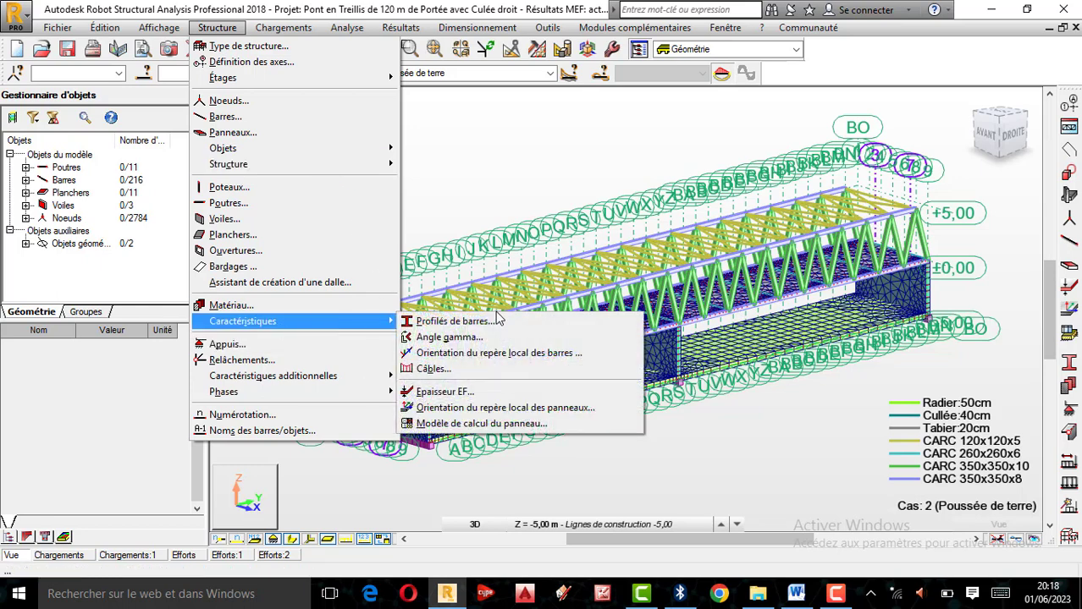
pyautogui.click(522, 408)
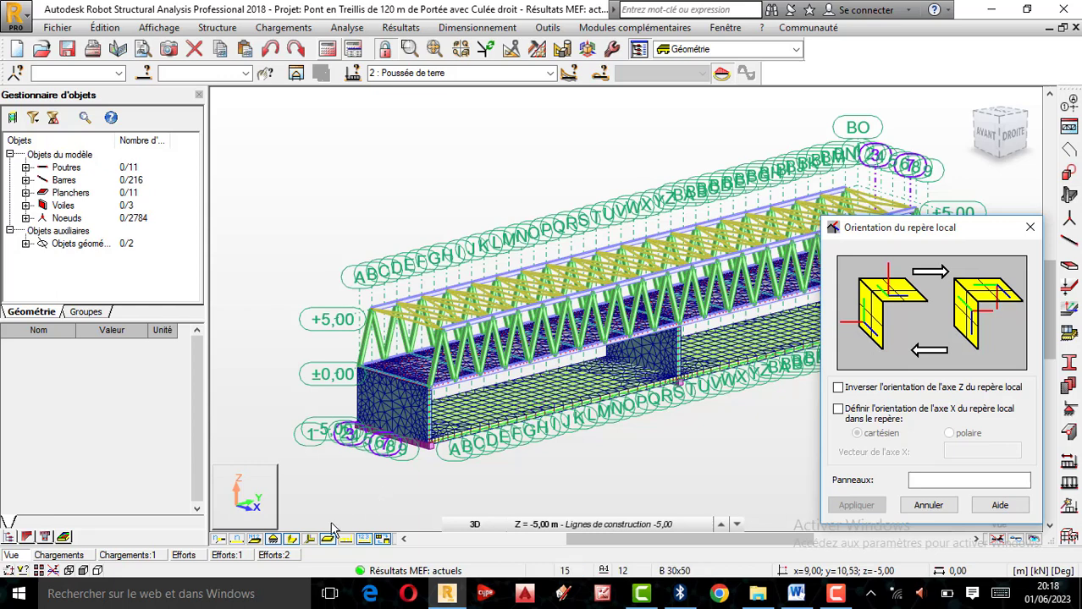
pyautogui.click(310, 540)
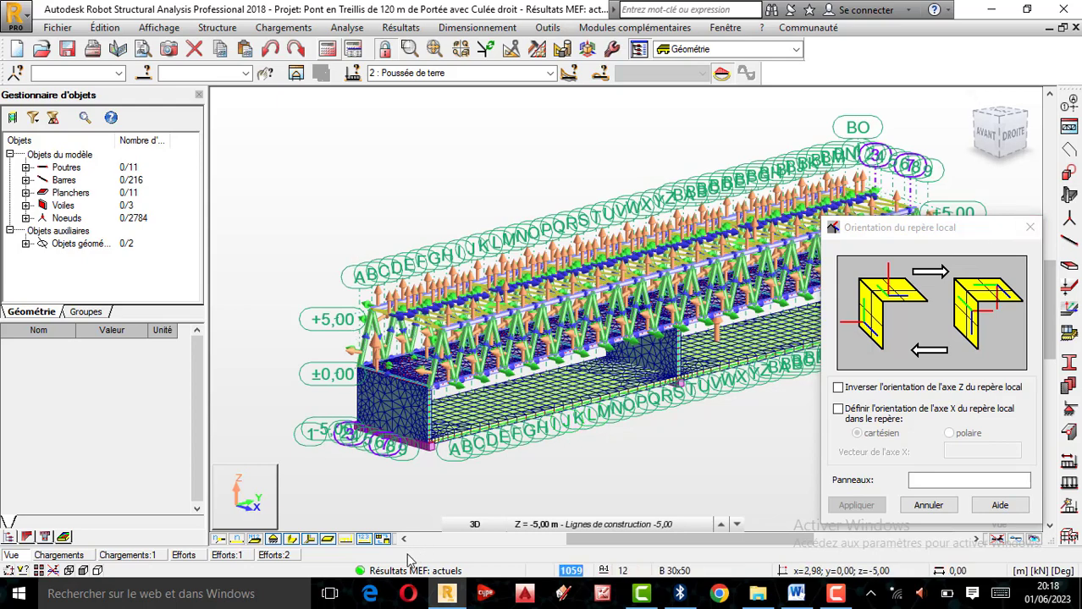
# Examine the local axis directions of the Radier slab, the middle wall and the abutments from several 3D angles
pyautogui.rightClick(324, 195)
pyautogui.click(339, 251)
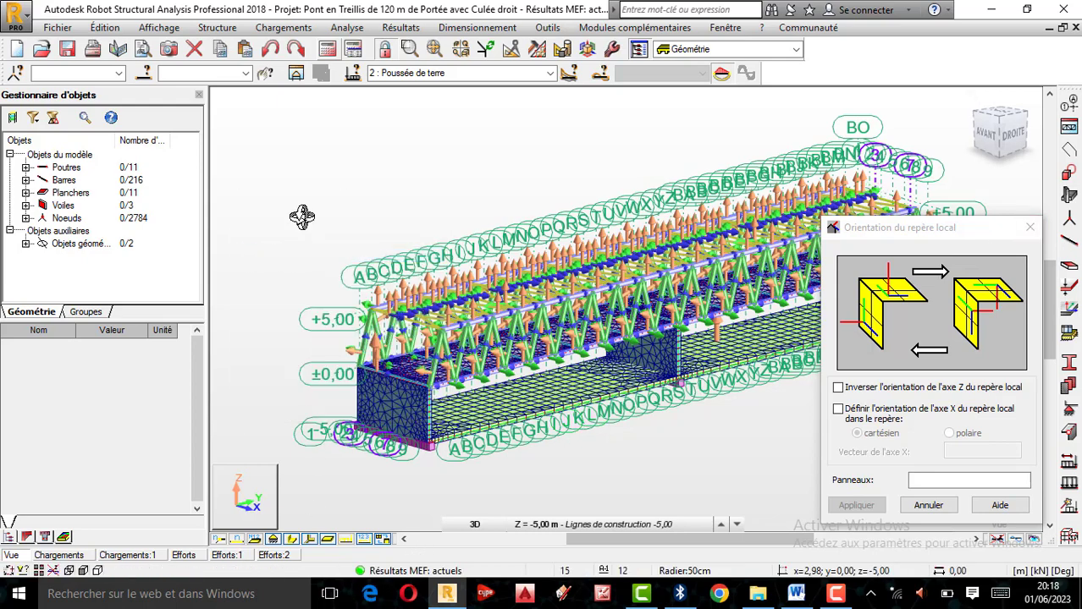
pyautogui.moveTo(339, 251); pyautogui.dragTo(423, 272)
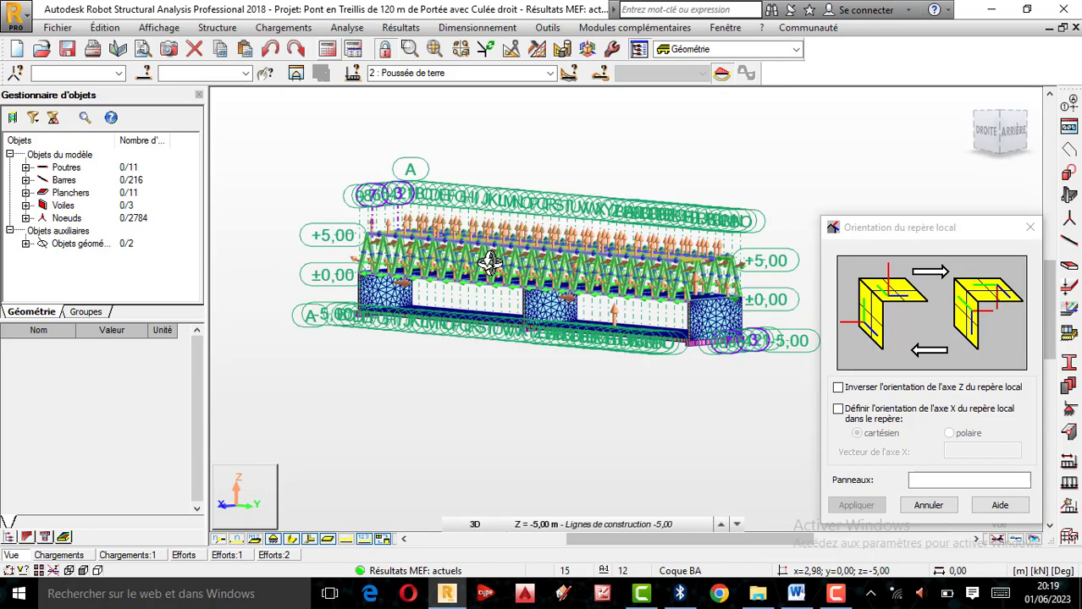
pyautogui.moveTo(548, 393); pyautogui.dragTo(601, 328)
pyautogui.scroll(3, 601, 329)
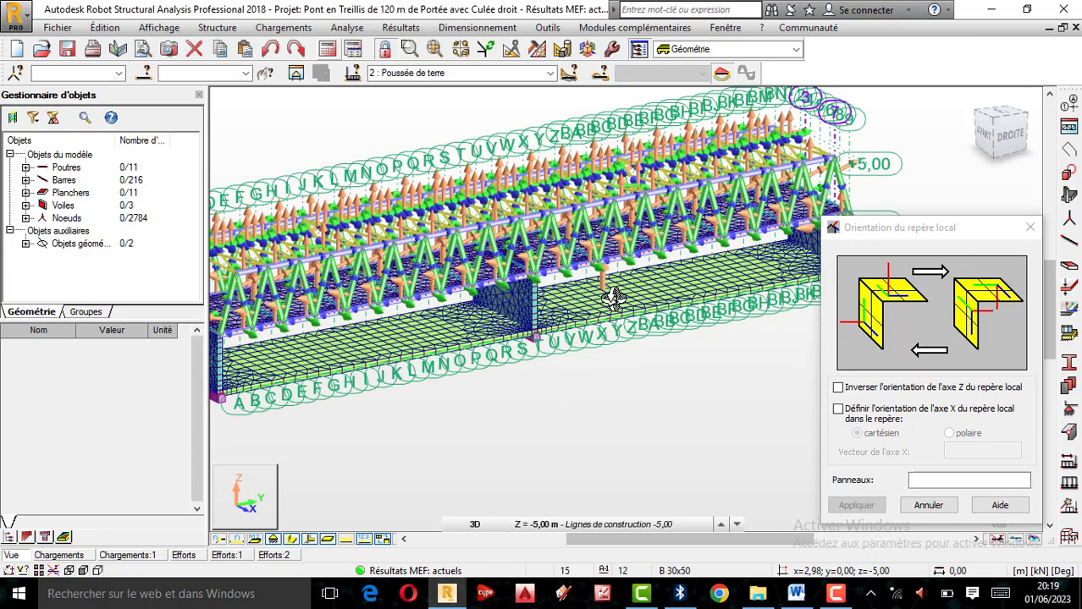
pyautogui.moveTo(613, 298); pyautogui.dragTo(657, 328)
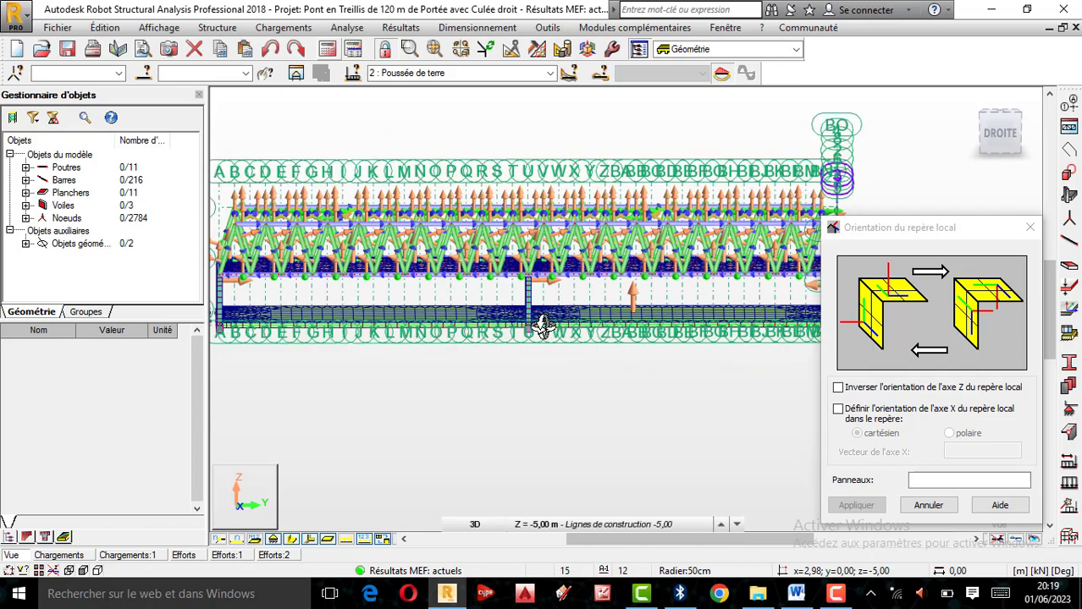
pyautogui.scroll(-3, 536, 322)
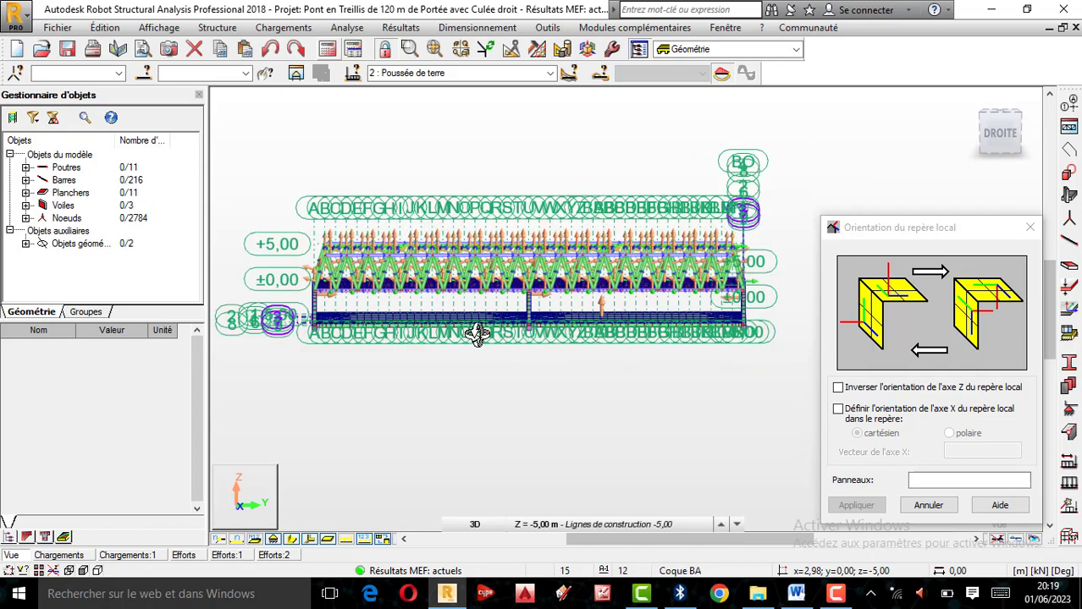
pyautogui.moveTo(473, 328); pyautogui.dragTo(683, 309)
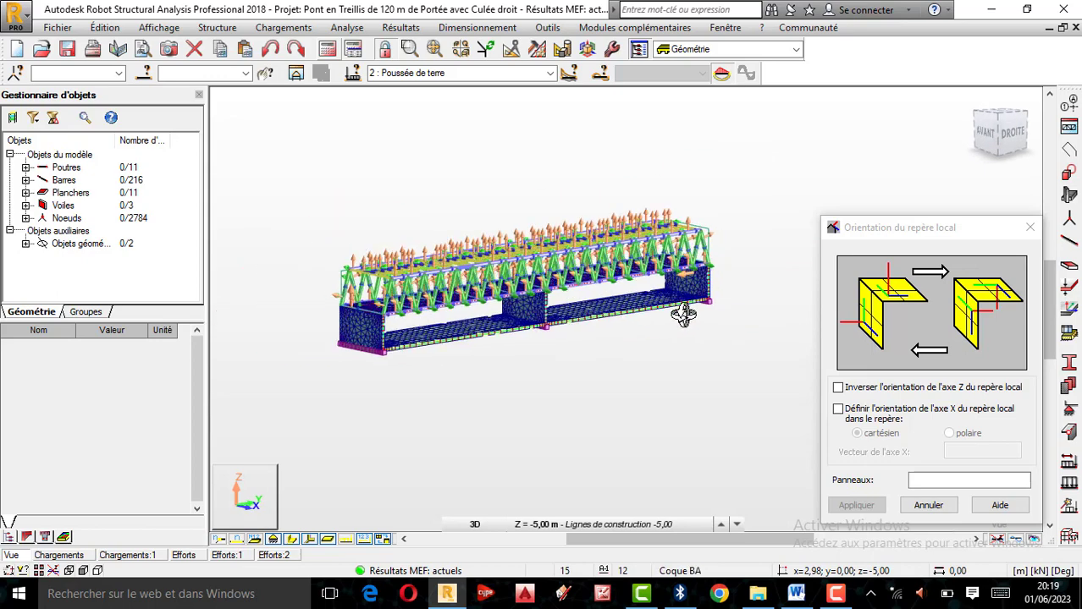
pyautogui.scroll(3, 681, 288)
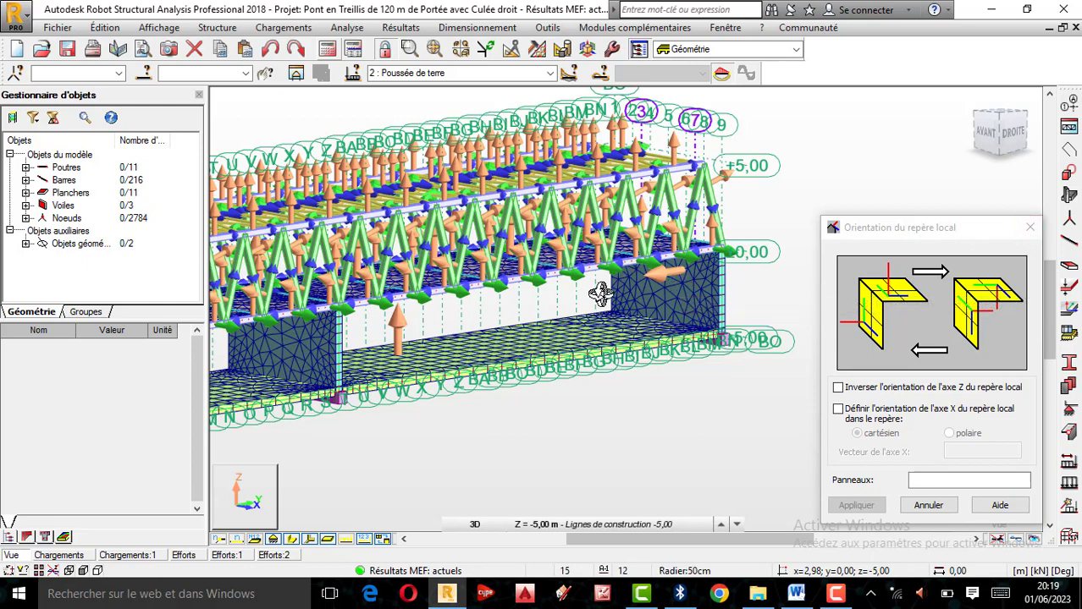
pyautogui.scroll(-2, 624, 323)
pyautogui.moveTo(597, 334); pyautogui.dragTo(521, 347)
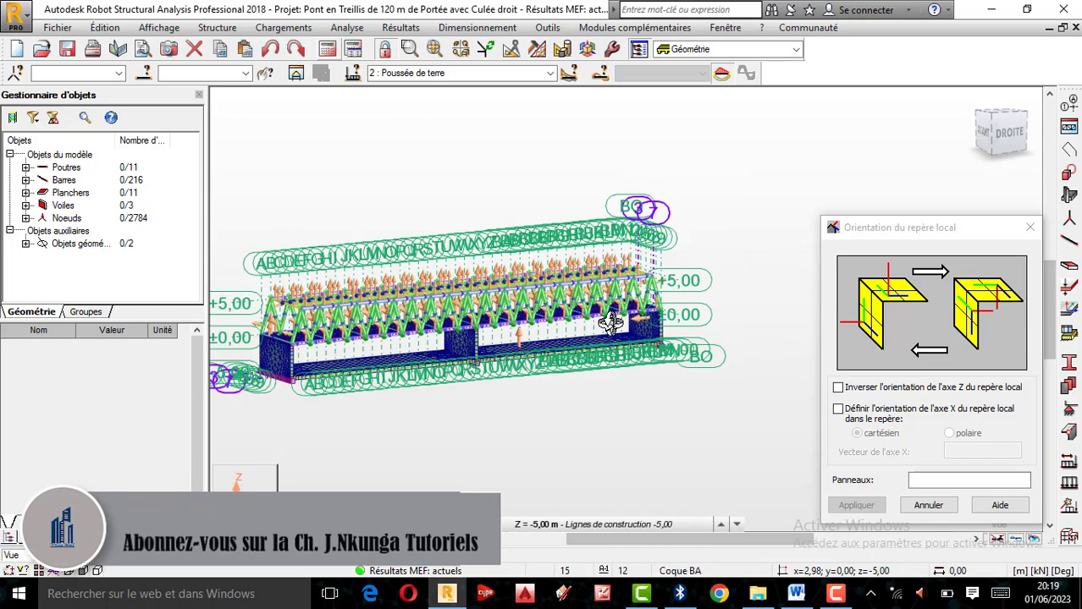
pyautogui.scroll(5, 503, 356)
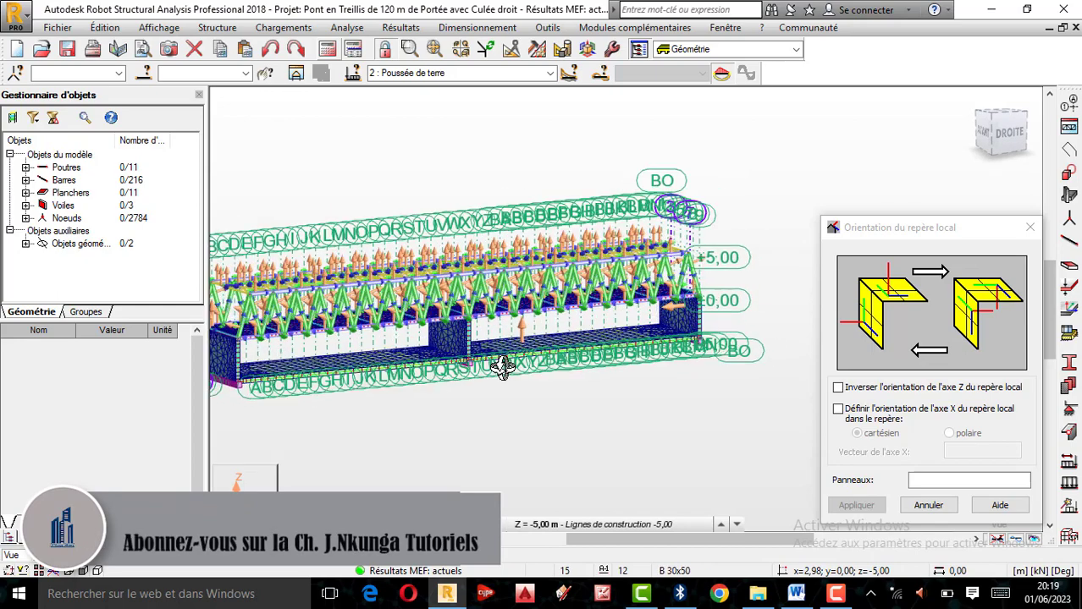
pyautogui.scroll(-3, 517, 359)
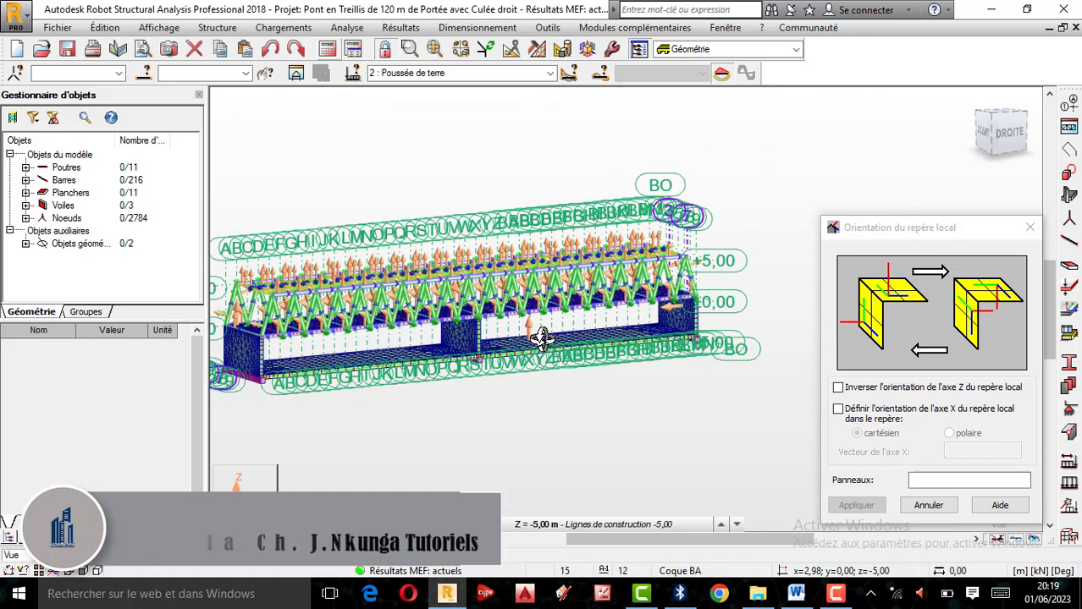
pyautogui.scroll(2, 541, 347)
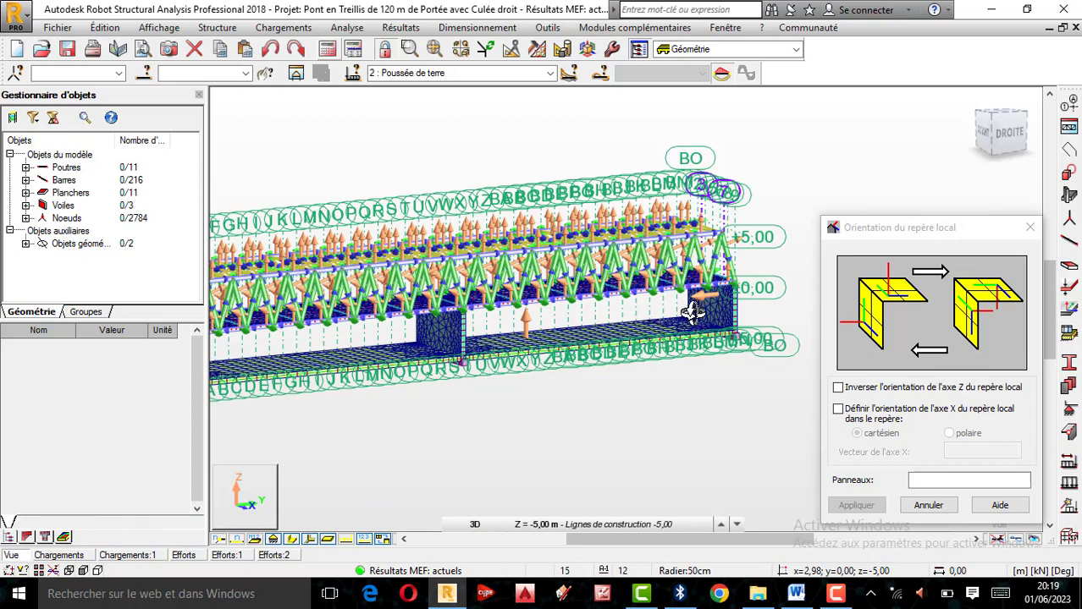
pyautogui.scroll(-1, 701, 247)
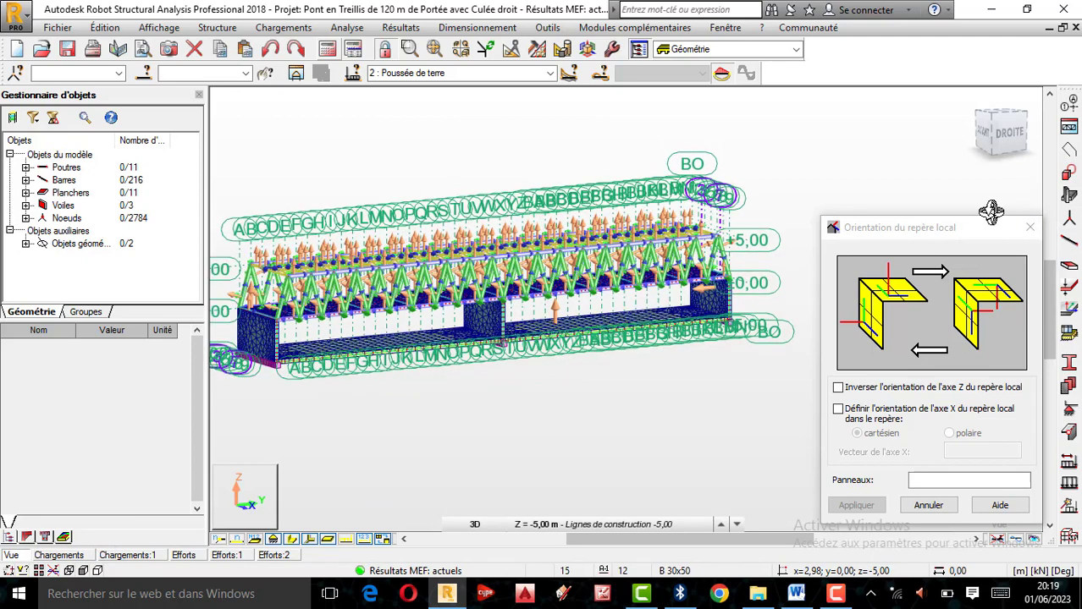
# Close the local-axis orientation settings and recheck the panel axes from a slightly rotated 3D view
pyautogui.click(1030, 235)
pyautogui.scroll(1, 738, 269)
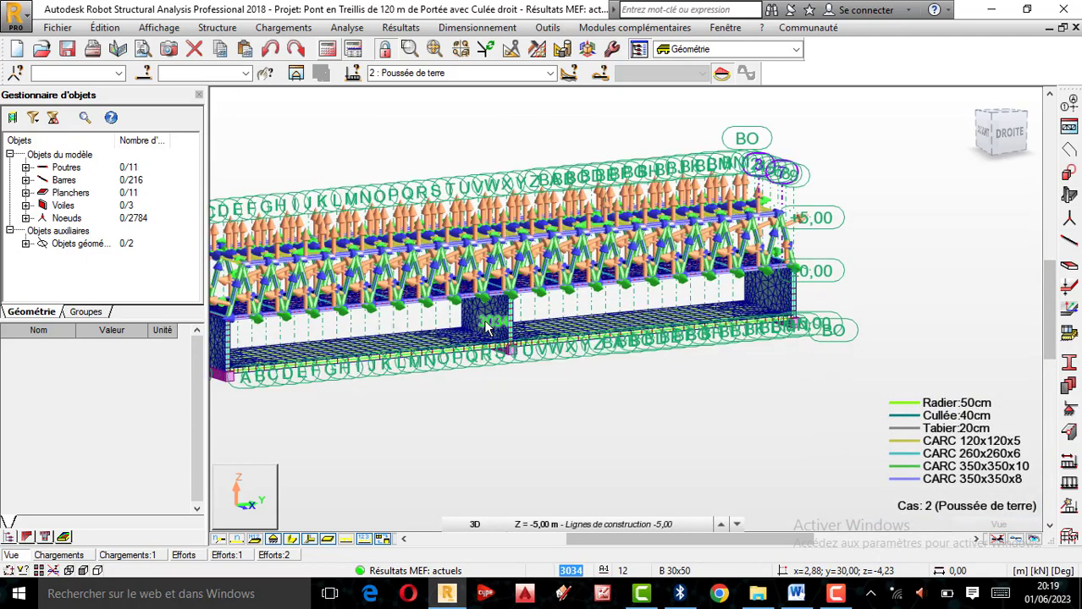
pyautogui.rightClick(791, 303)
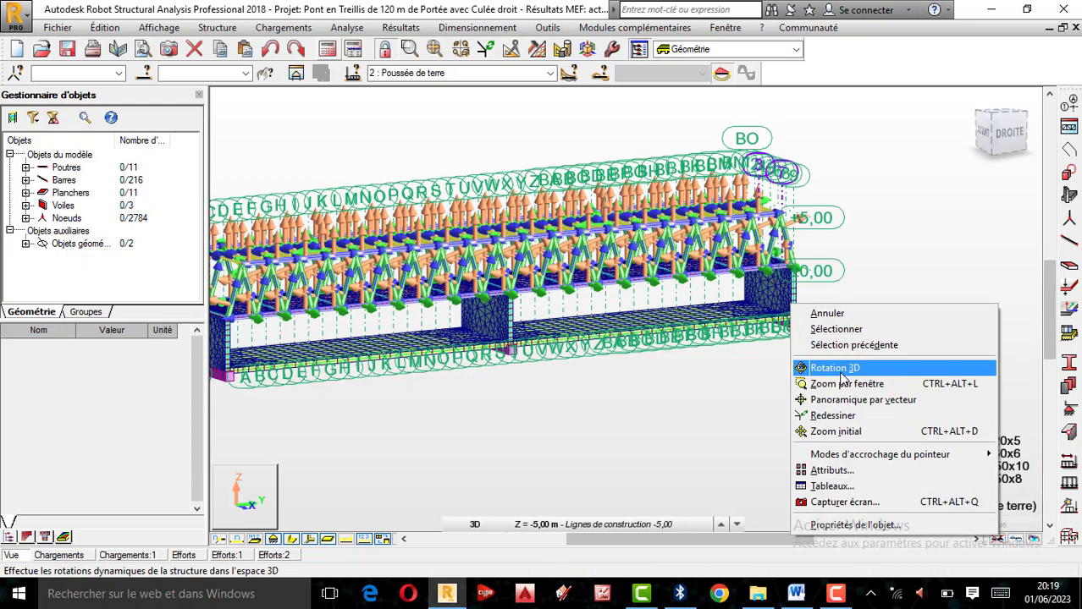
pyautogui.click(812, 368)
pyautogui.moveTo(749, 361); pyautogui.dragTo(722, 358)
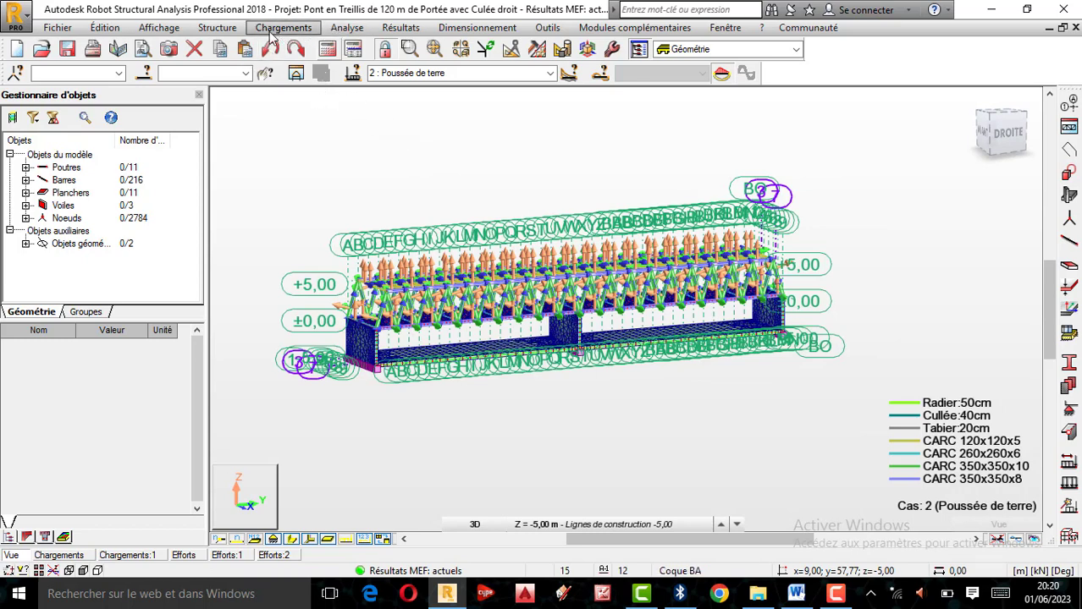
# Reopen the panel local-axis orientation settings and place the dialog clear of the bridge model
pyautogui.click(219, 28)
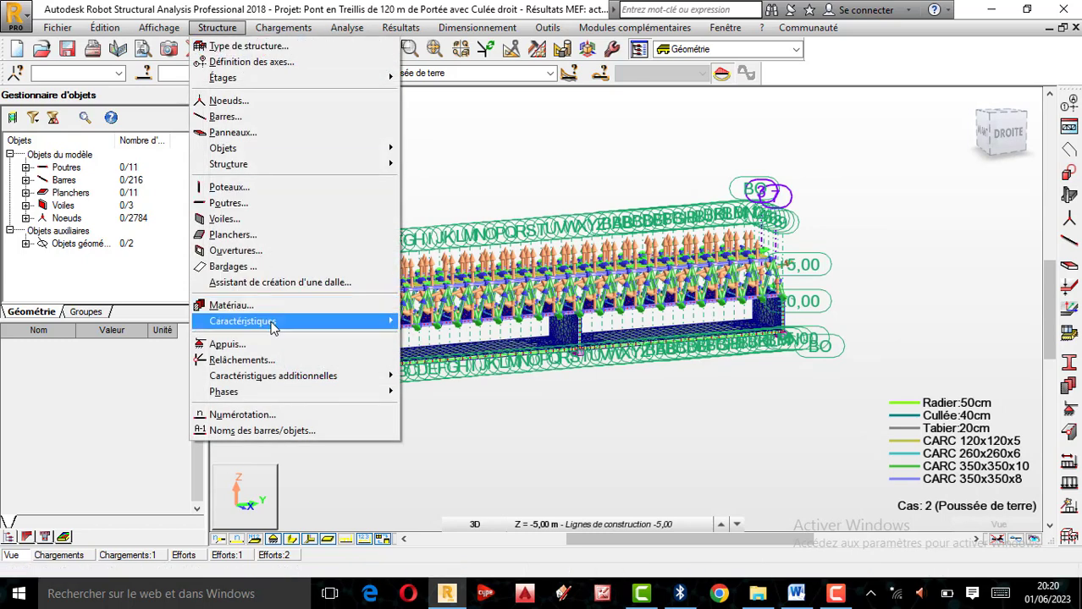
pyautogui.moveTo(272, 325)
pyautogui.click(467, 408)
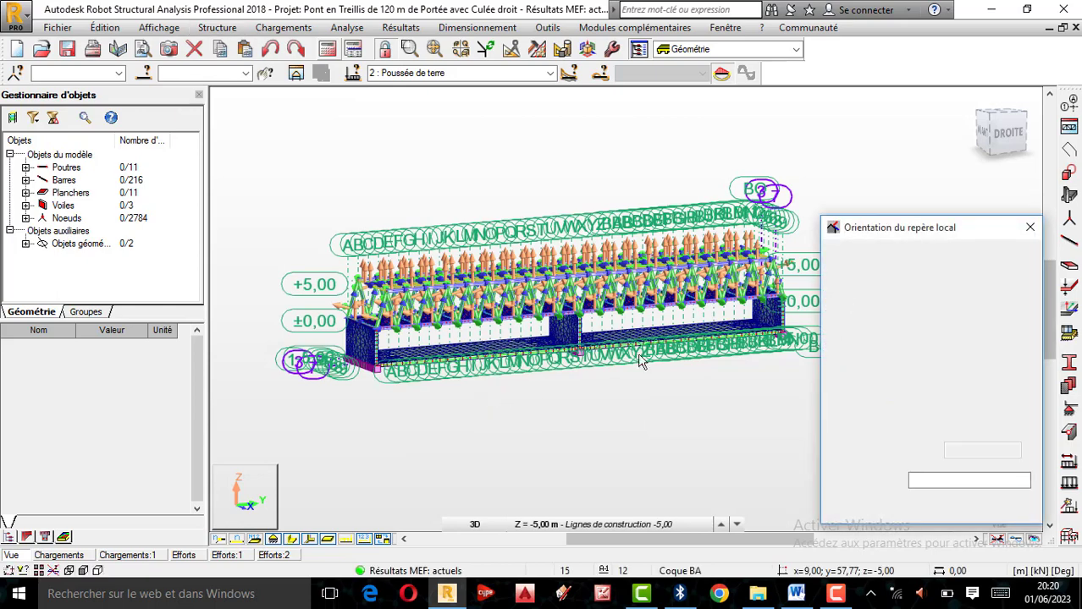
pyautogui.moveTo(918, 229); pyautogui.dragTo(171, 265)
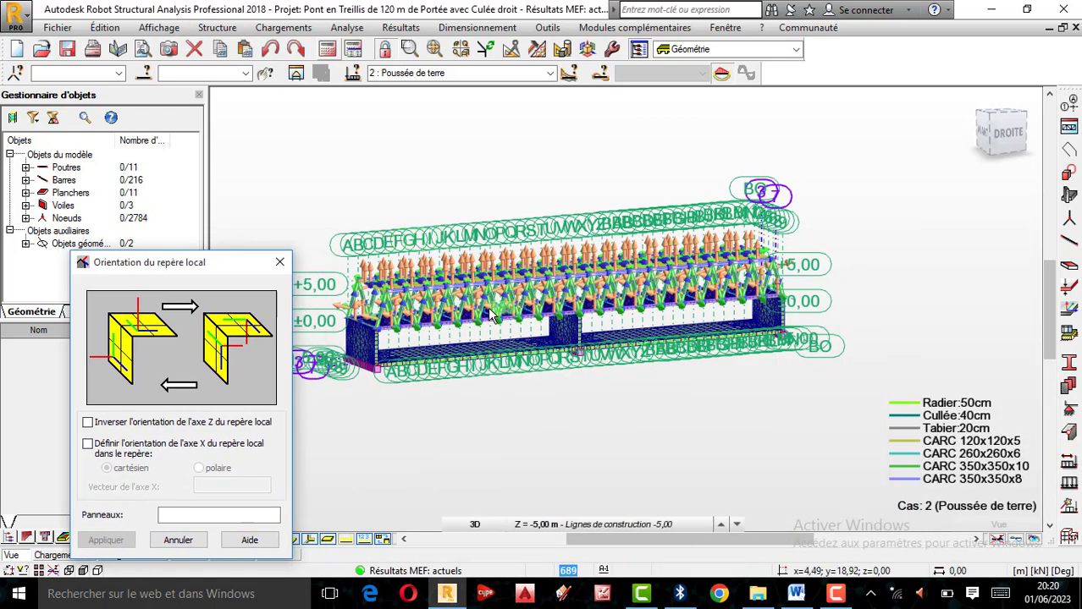
pyautogui.scroll(1, 500, 307)
pyautogui.scroll(-2, 569, 320)
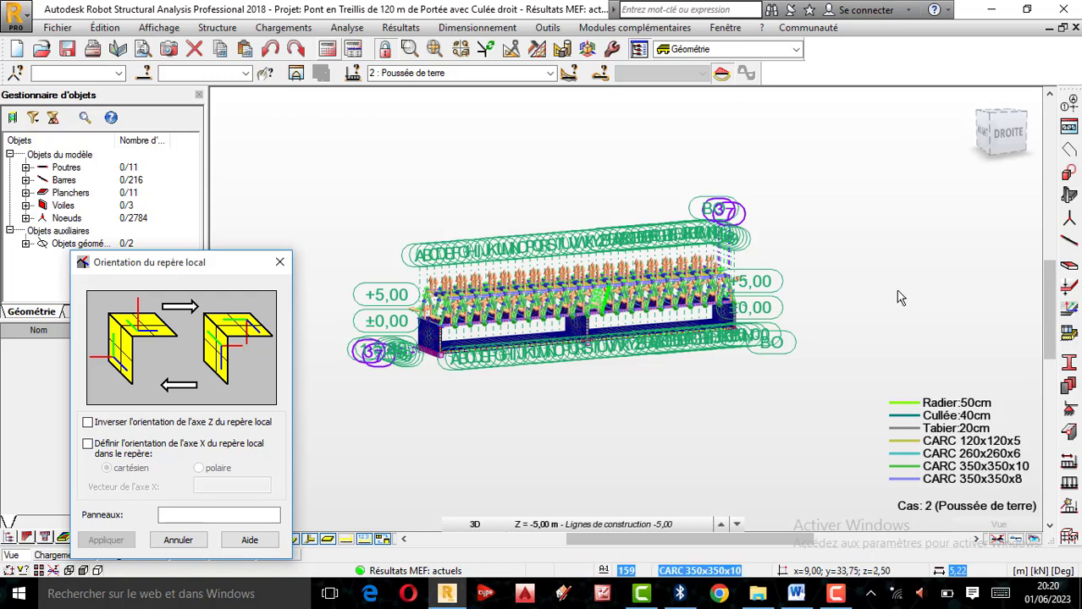
# Add permanent load case 25 named "Poussée Hydrostatique" with self-weight sub-nature, accepting the change to the structure data
pyautogui.click(1070, 468)
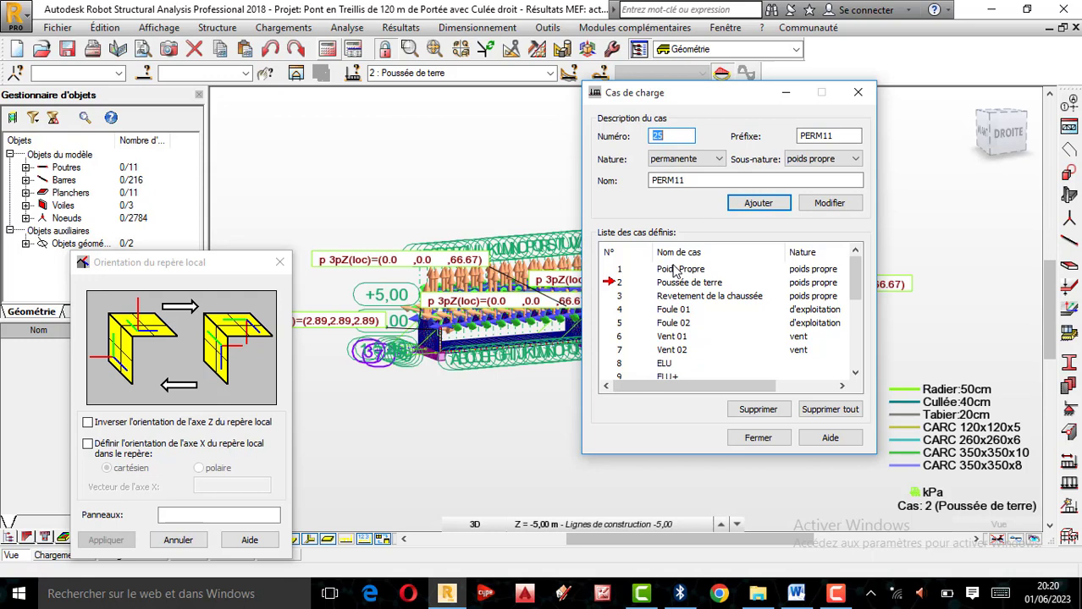
pyautogui.moveTo(718, 177); pyautogui.dragTo(603, 169)
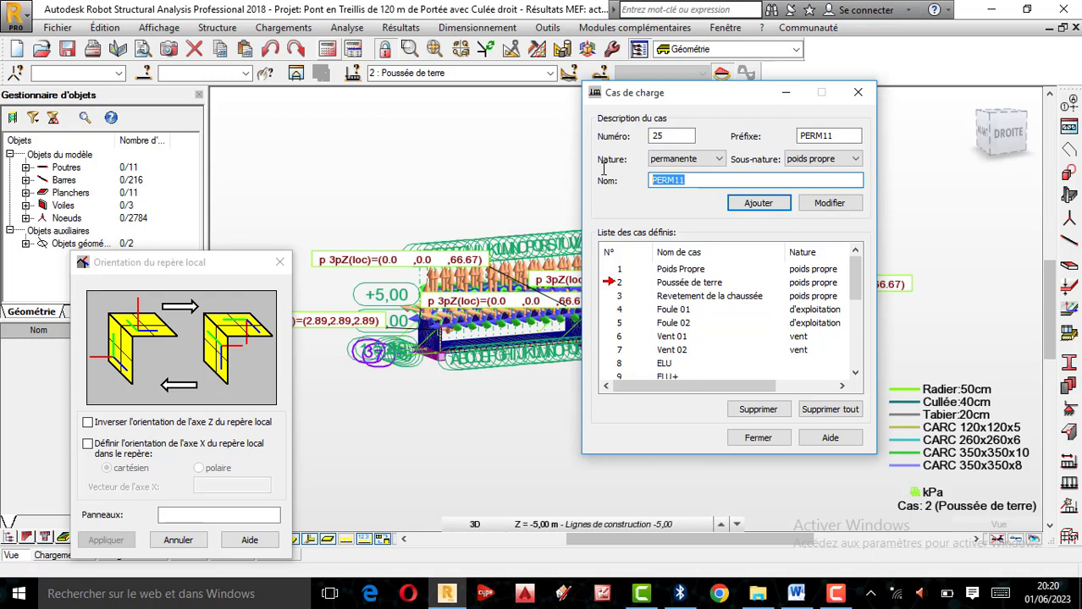
pyautogui.write('P')
pyautogui.write('oussée Hydrostatique')
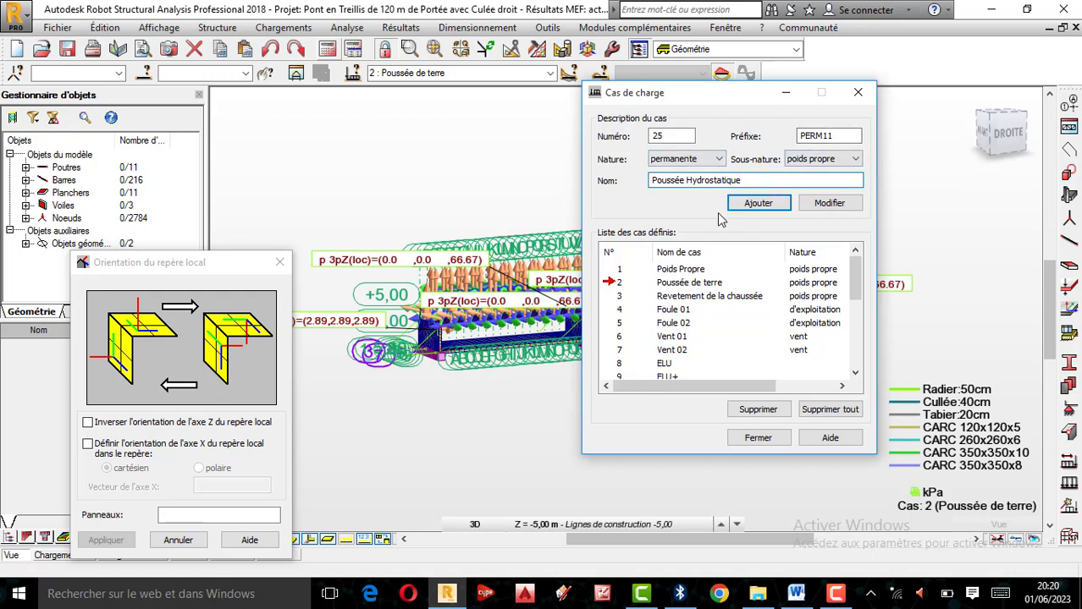
pyautogui.click(767, 212)
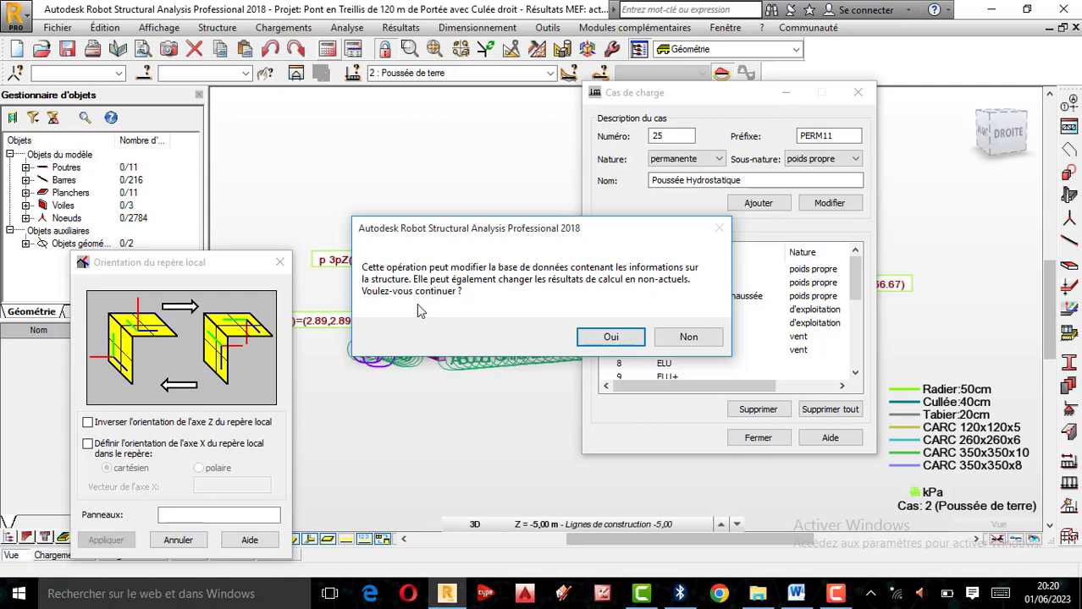
pyautogui.click(611, 337)
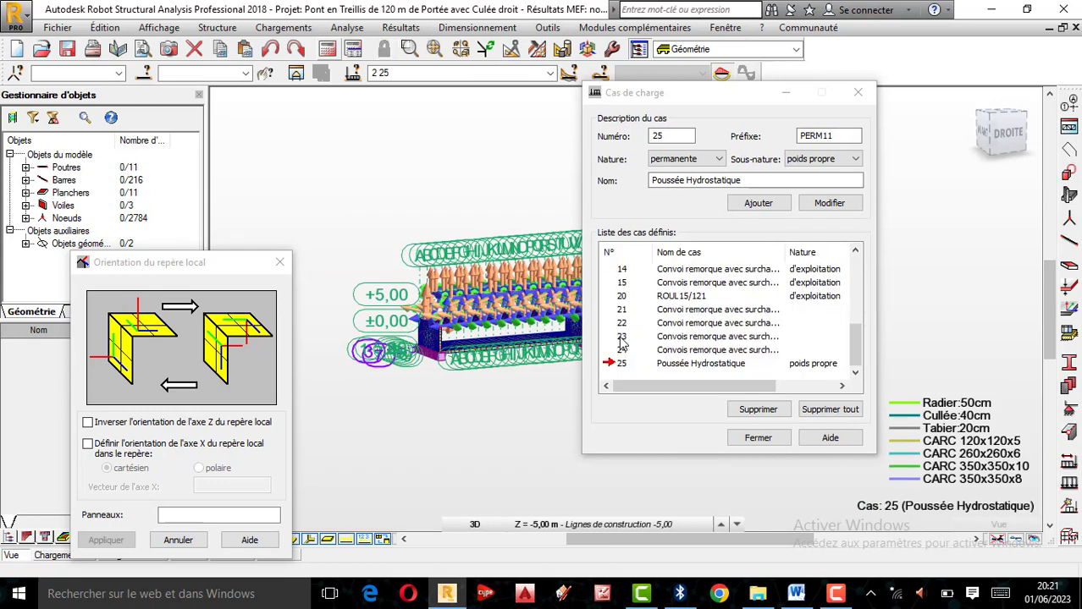
pyautogui.click(772, 444)
# Make "25 : Poussée Hydrostatique" the only active load case and inspect the panel axes around the slab and walls
pyautogui.scroll(3, 542, 308)
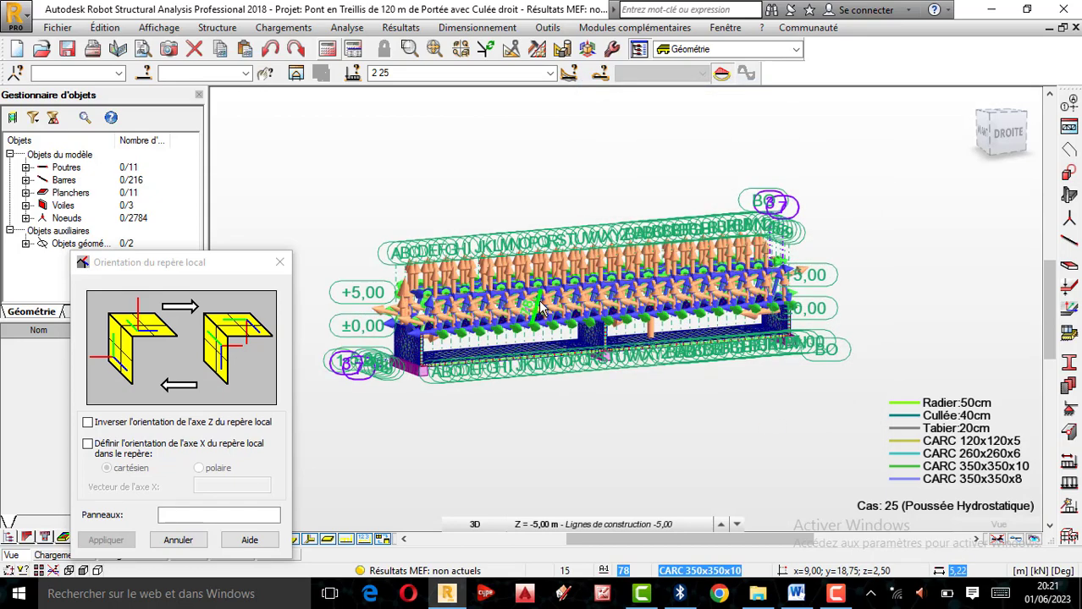
pyautogui.scroll(2, 643, 301)
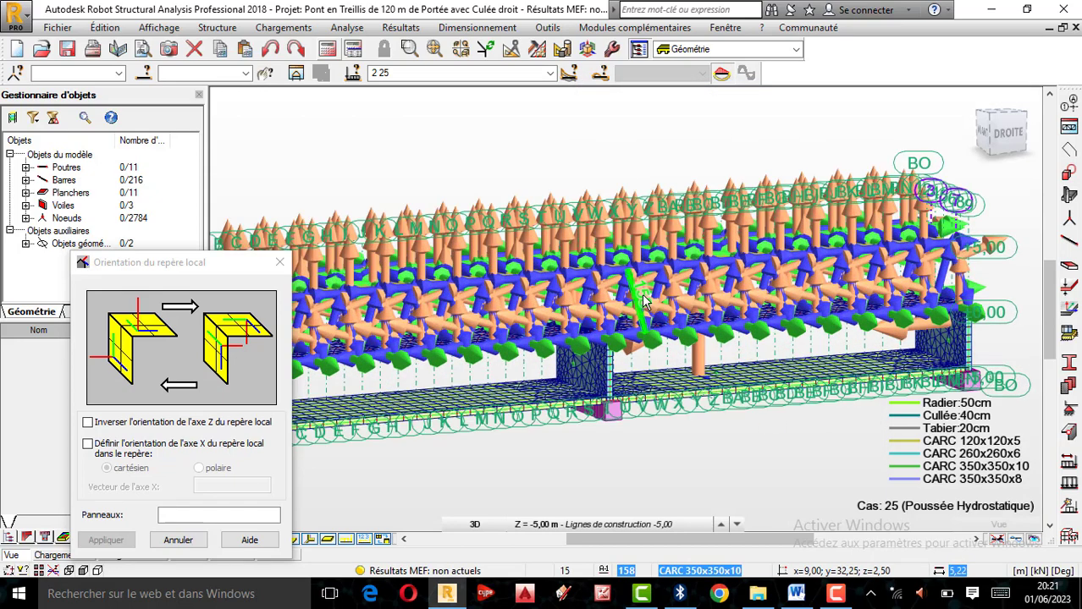
pyautogui.scroll(-1, 643, 301)
pyautogui.click(549, 72)
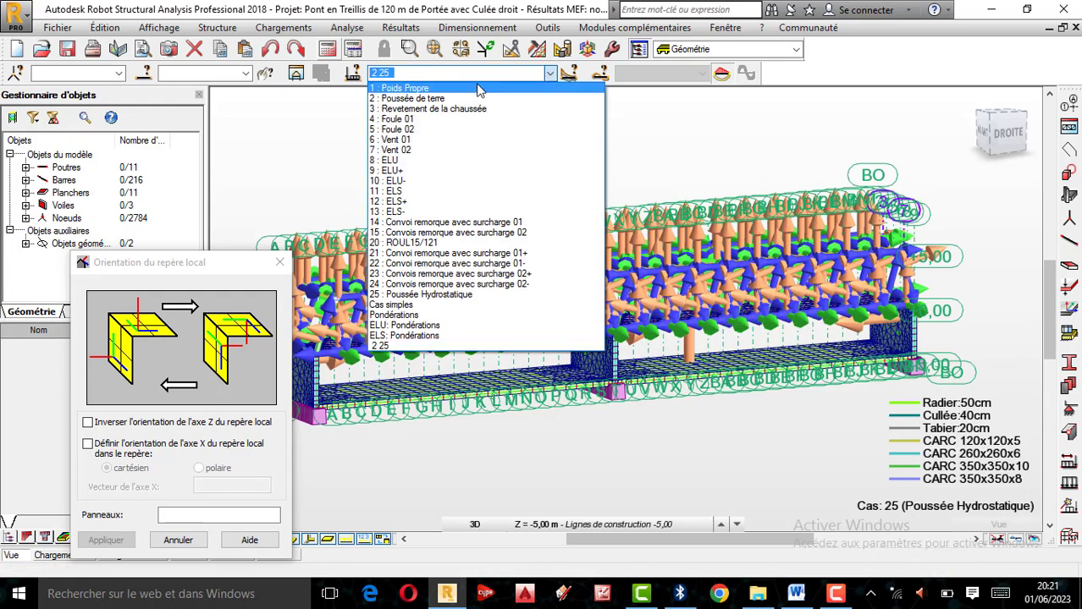
pyautogui.click(466, 294)
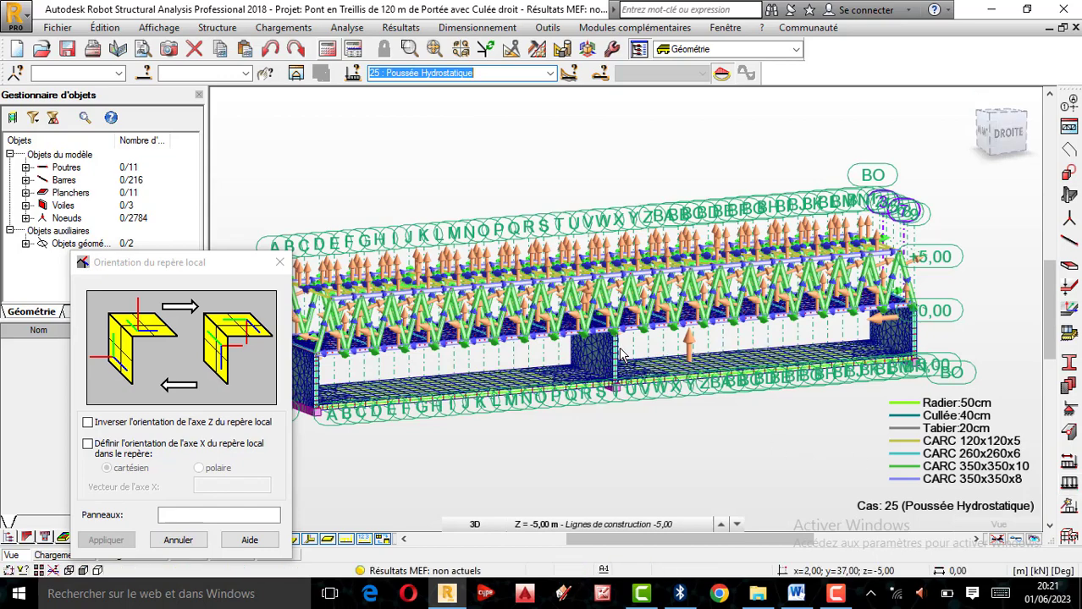
pyautogui.scroll(2, 645, 358)
pyautogui.scroll(-2, 646, 357)
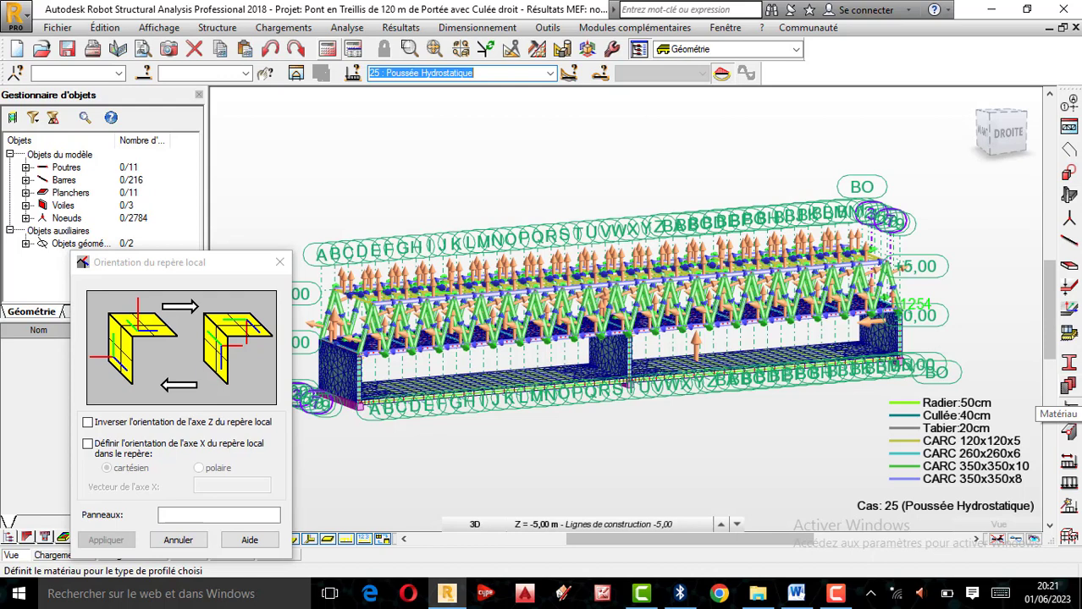
# Start defining a hydrostatic surface pressure load for case 25, with the bridge rotated to expose the slab and walls
pyautogui.click(1069, 484)
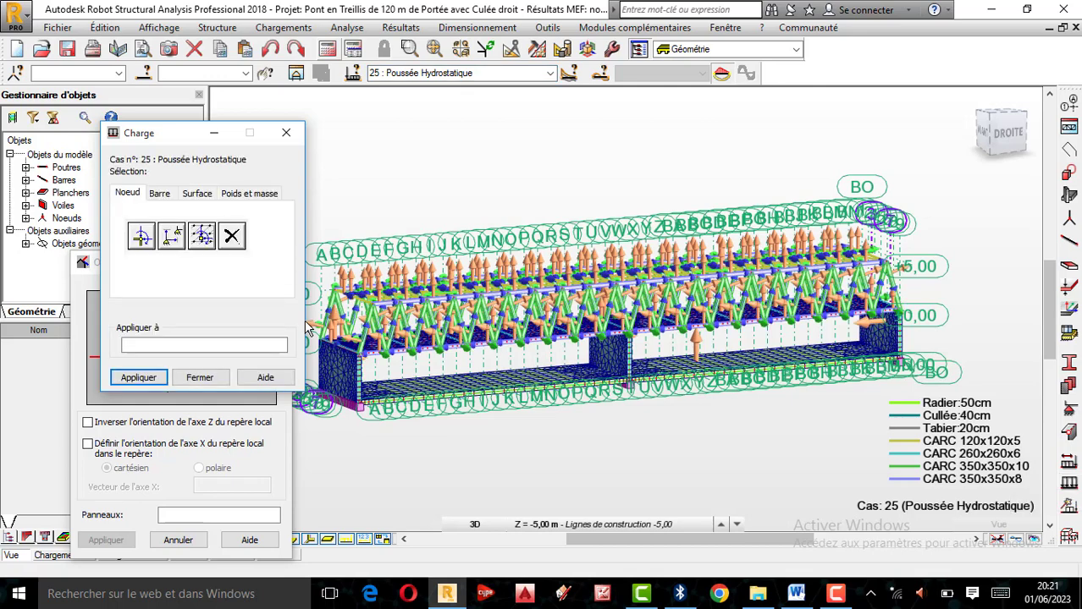
pyautogui.scroll(-2, 778, 316)
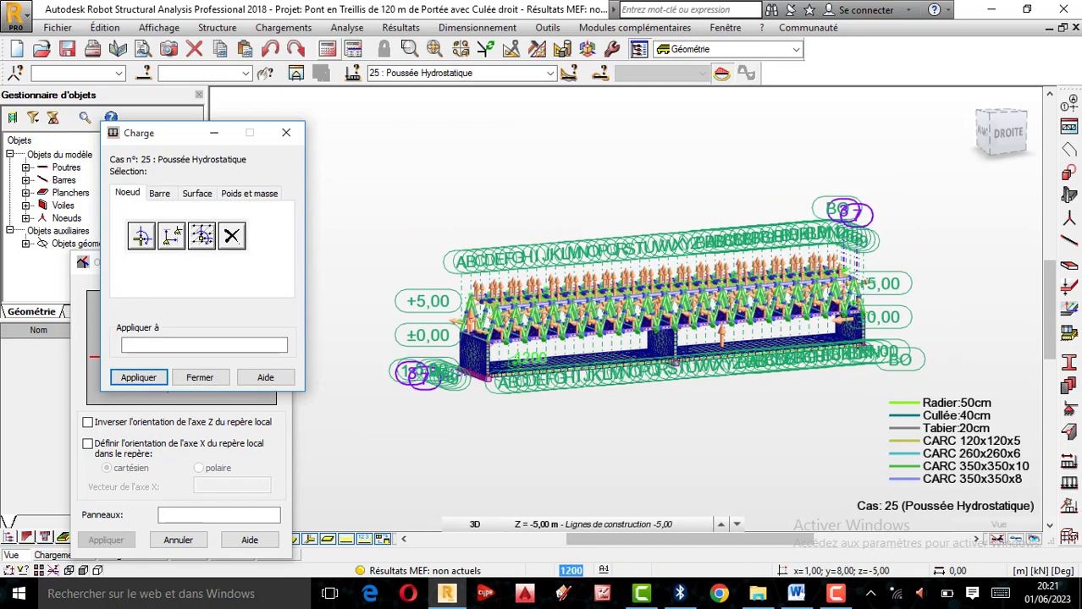
pyautogui.scroll(1, 703, 317)
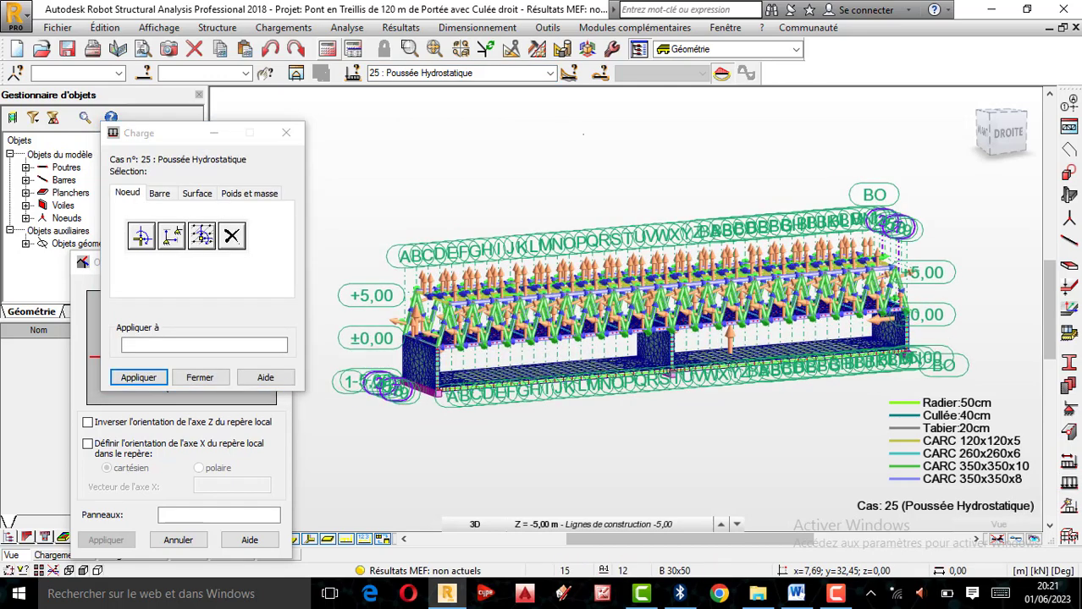
pyautogui.rightClick(480, 138)
pyautogui.click(523, 200)
pyautogui.moveTo(514, 218); pyautogui.dragTo(557, 255)
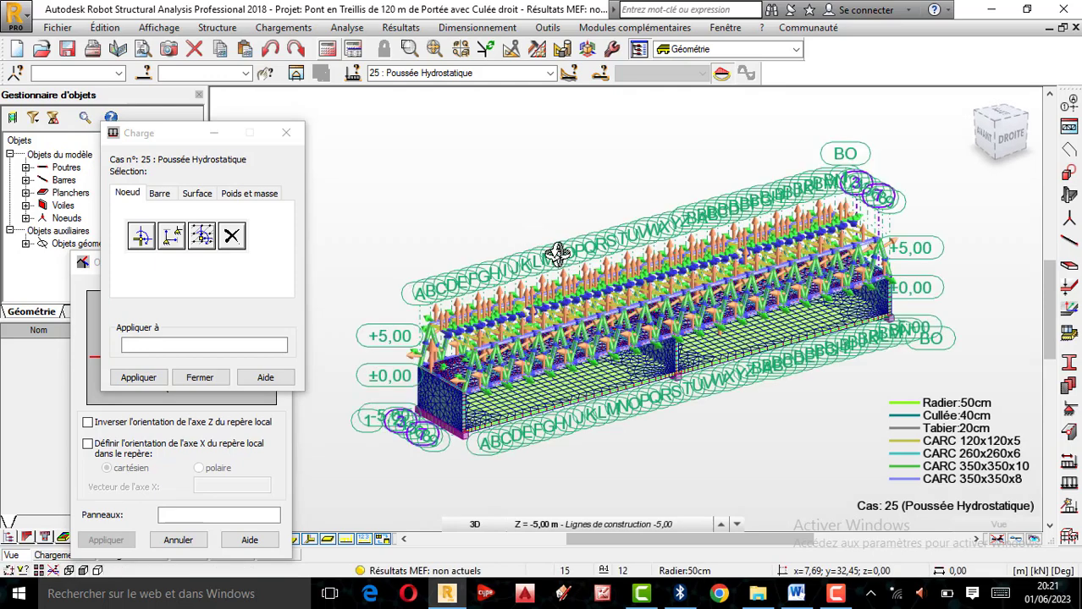
pyautogui.click(198, 194)
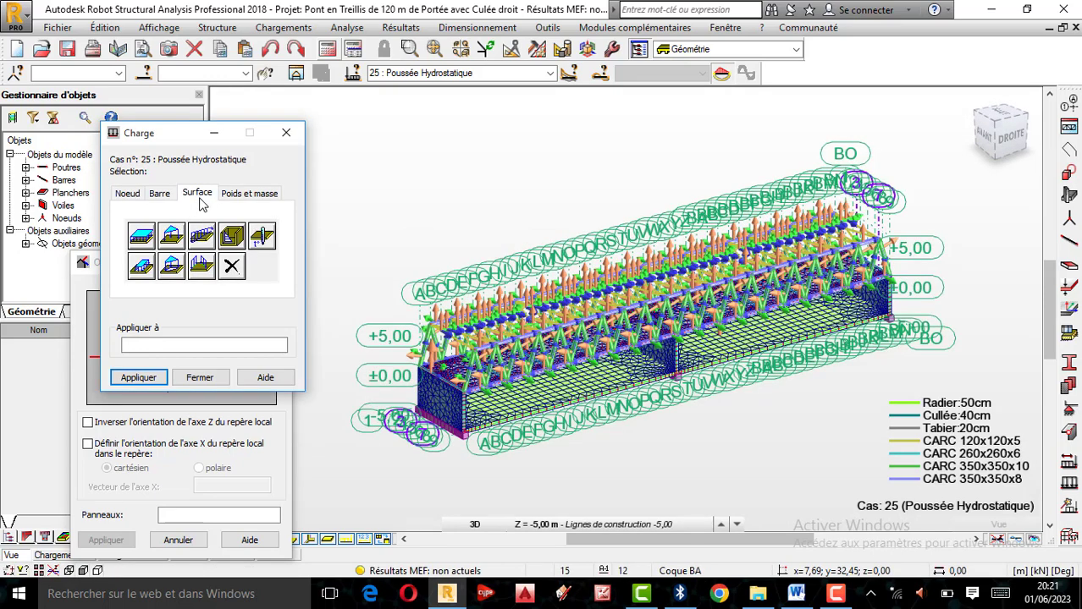
pyautogui.click(233, 238)
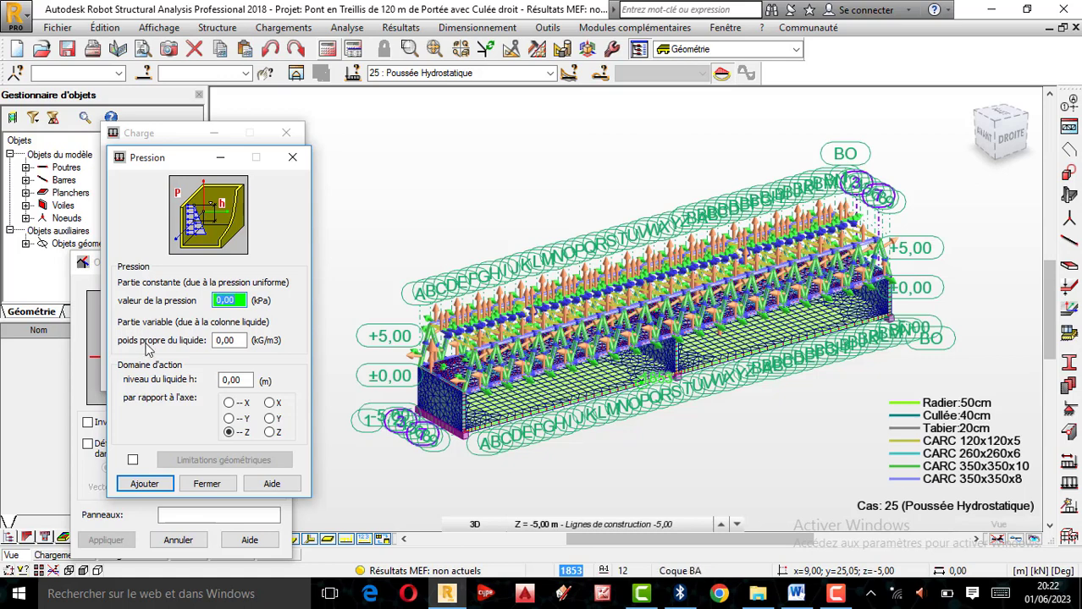
# Set the liquid's self-weight to 1000 kg/m3 and the liquid level h to 2.50 m for the hydrostatic pressure
pyautogui.click(227, 340)
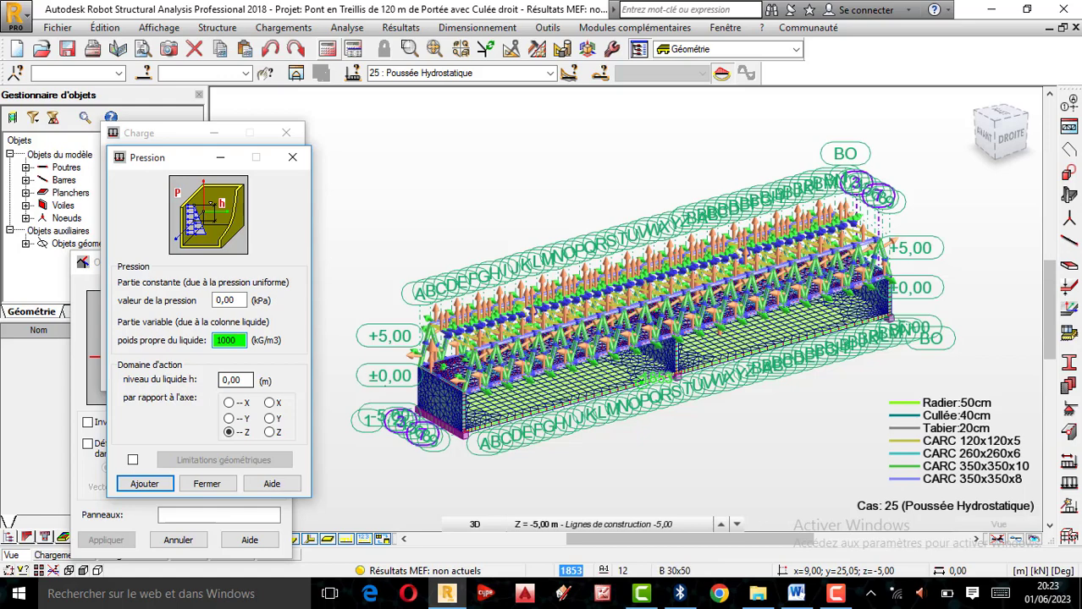
pyautogui.scroll(2, 414, 414)
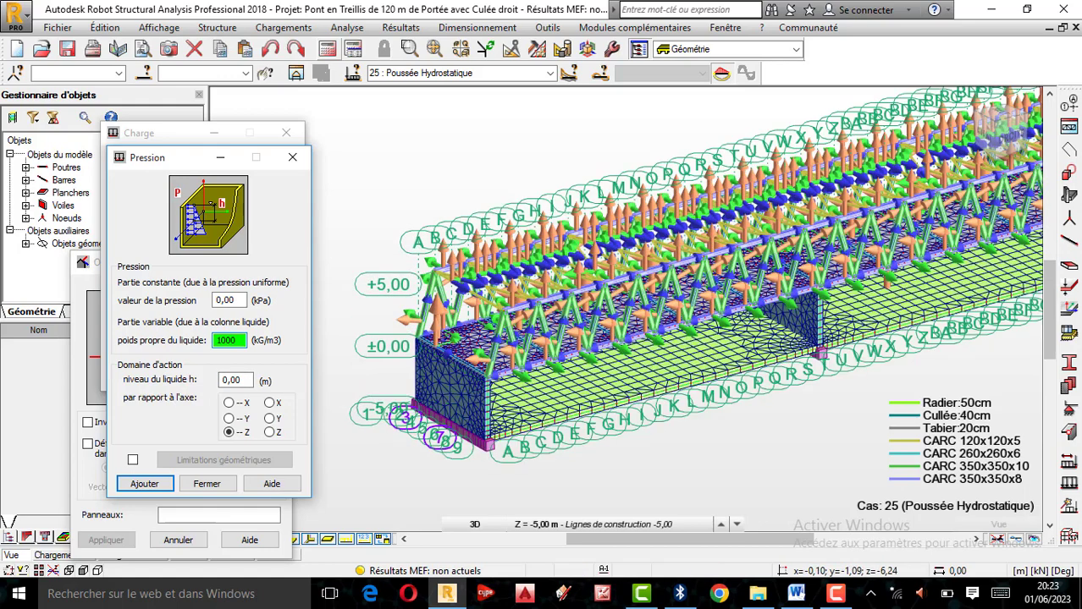
pyautogui.scroll(2, 419, 423)
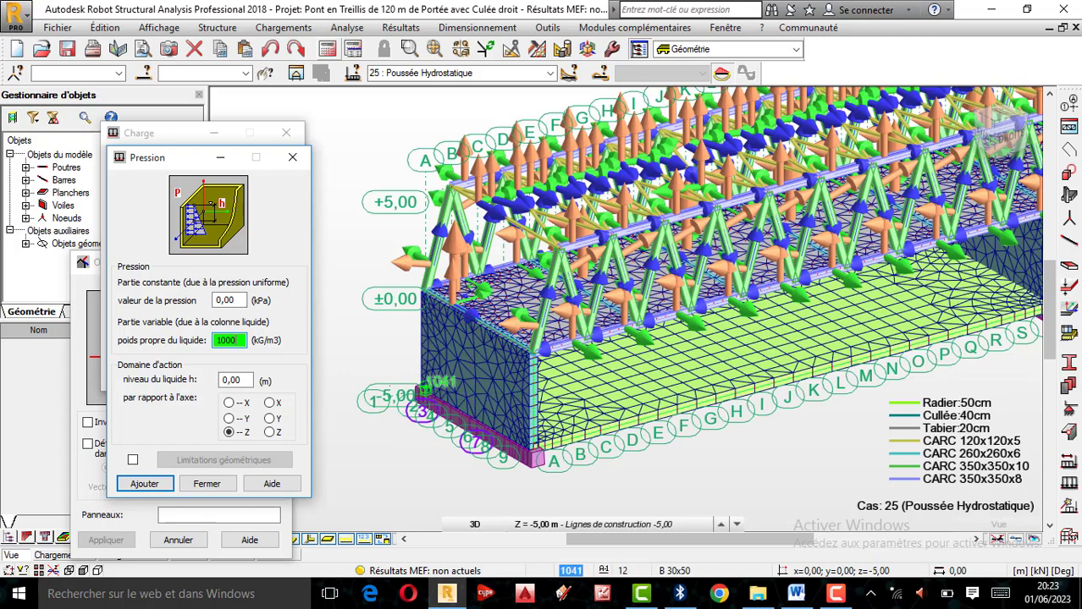
pyautogui.scroll(-2, 385, 372)
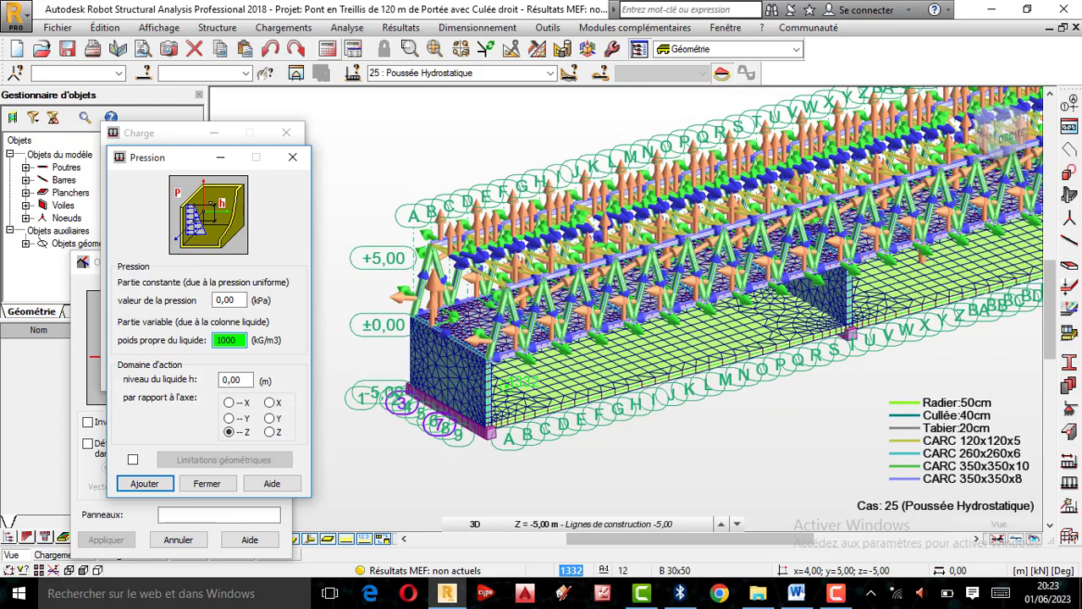
pyautogui.scroll(2, 411, 398)
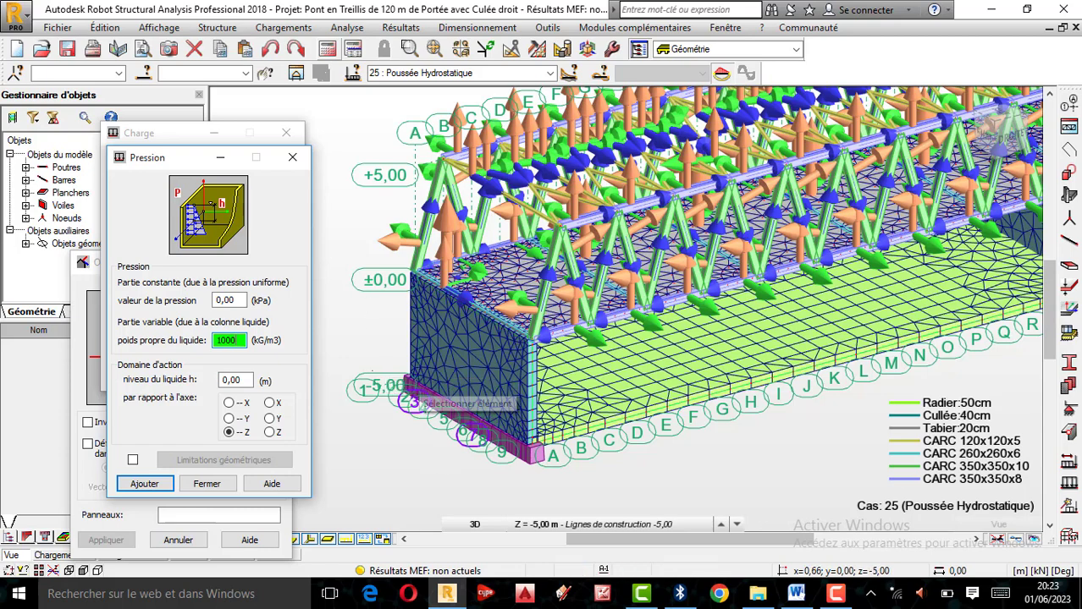
pyautogui.click(245, 380)
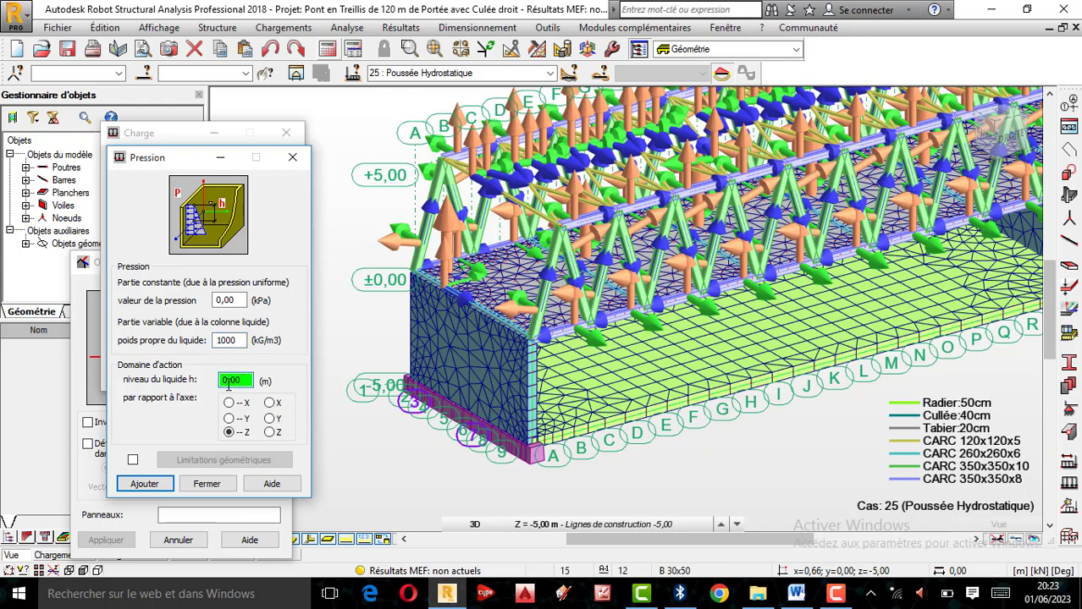
pyautogui.press('BackSpace')
# Enable geometric limits for the pressure, close the cutting-plane definition without applying it, and add the hydrostatic load definition
pyautogui.click(132, 460)
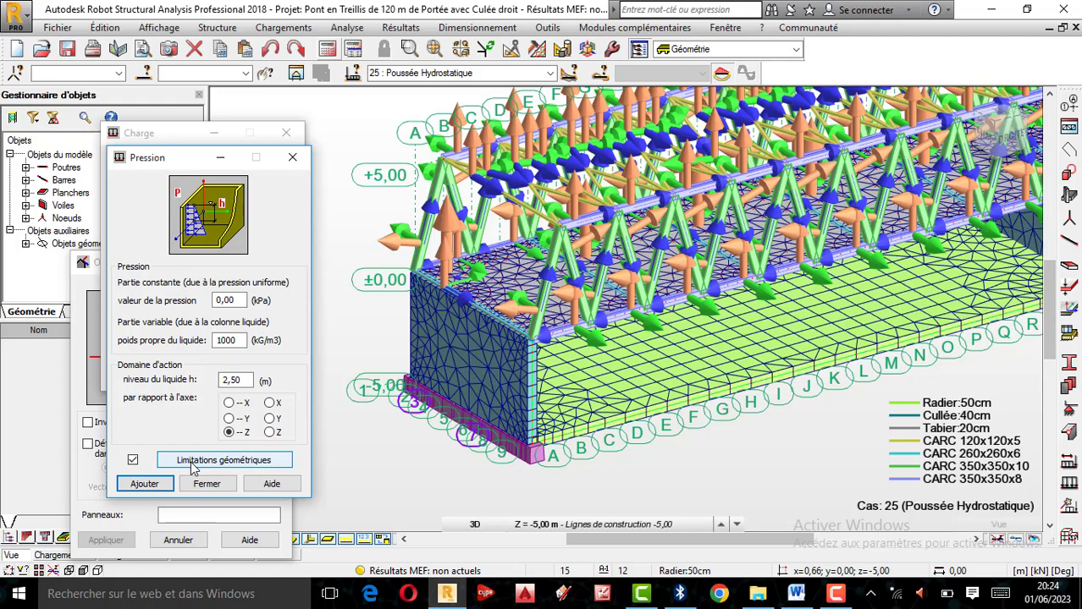
pyautogui.click(240, 467)
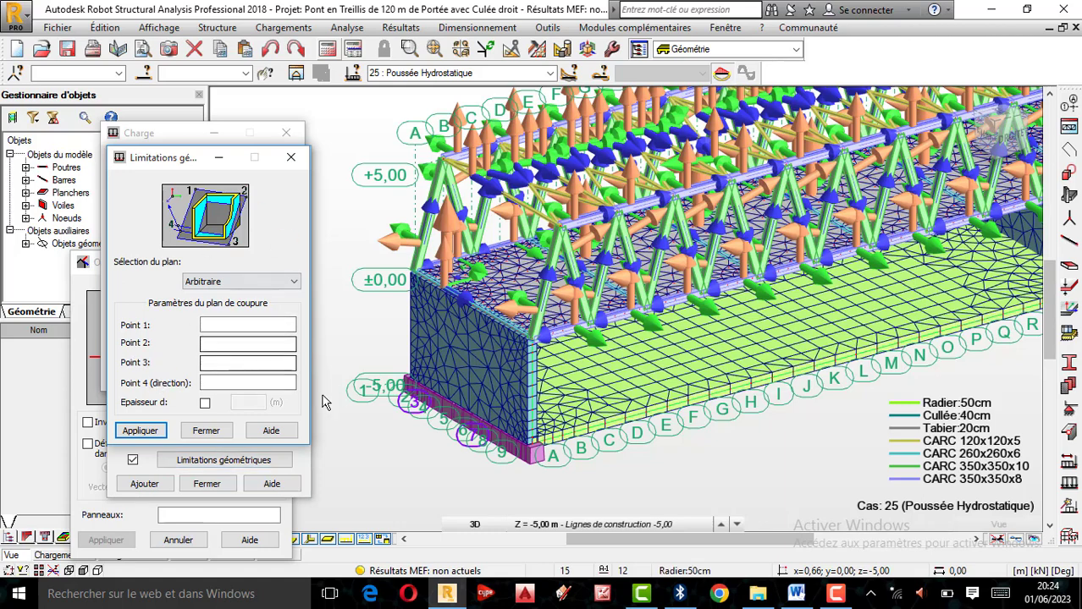
pyautogui.click(328, 368)
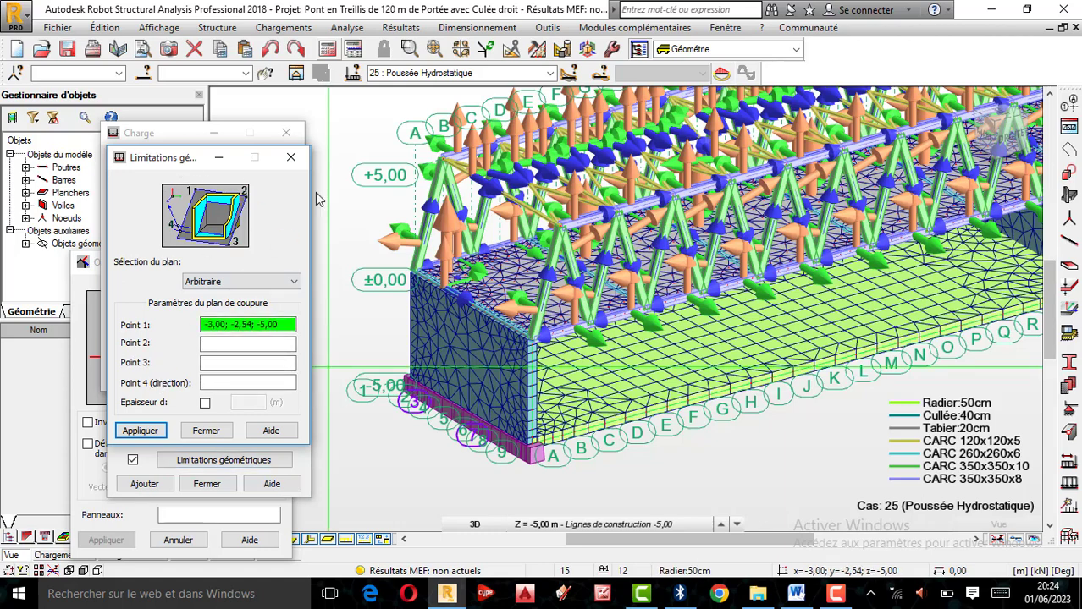
pyautogui.click(290, 158)
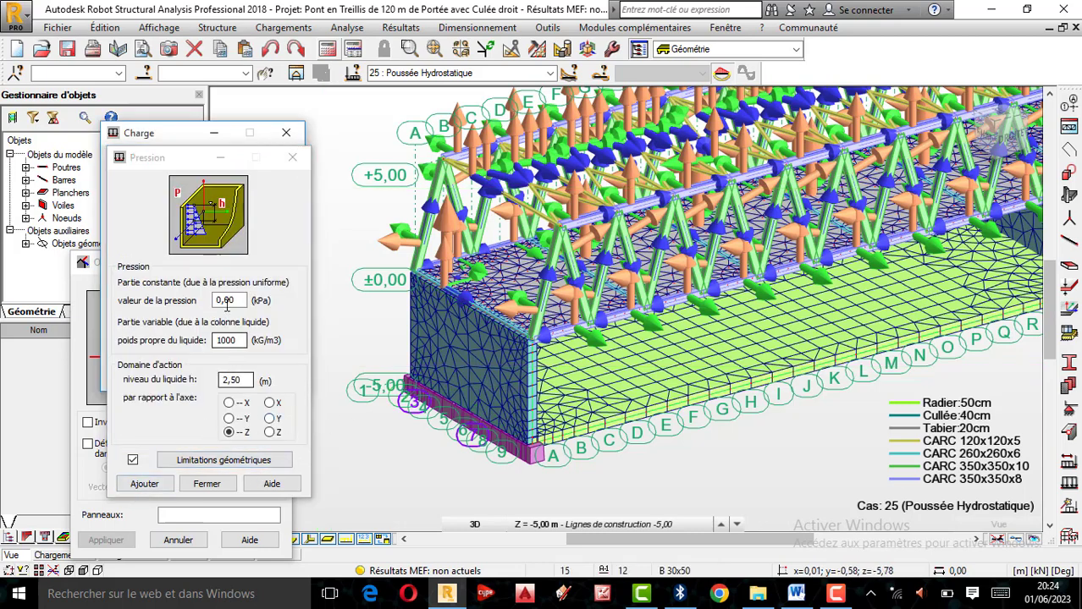
pyautogui.click(144, 487)
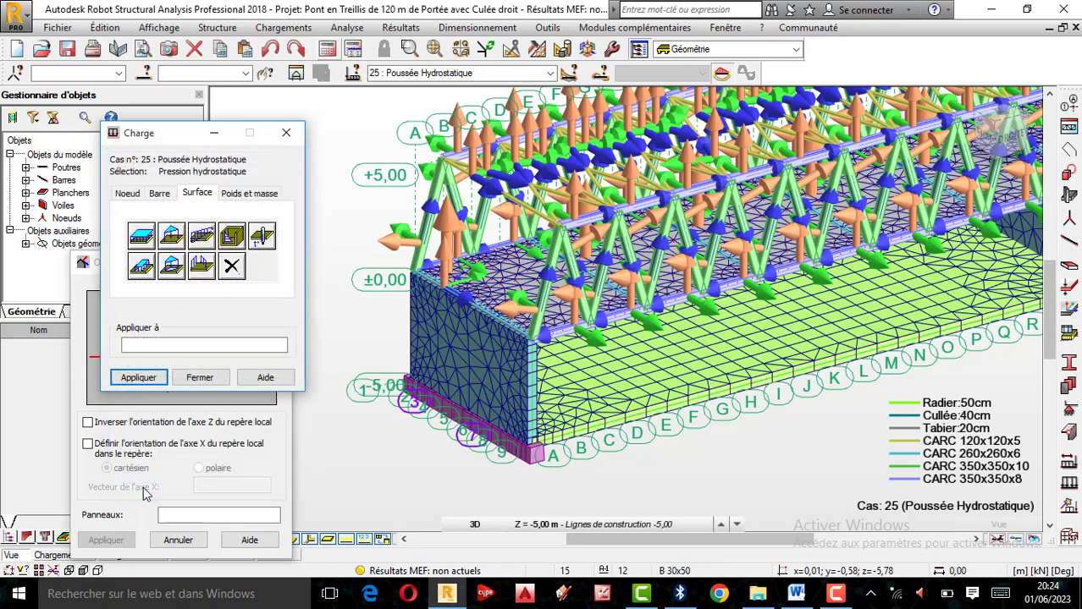
# Try applying the hydrostatic pressure to the end abutment wall at axis A from its outer side, and undo it
pyautogui.scroll(-2, 474, 355)
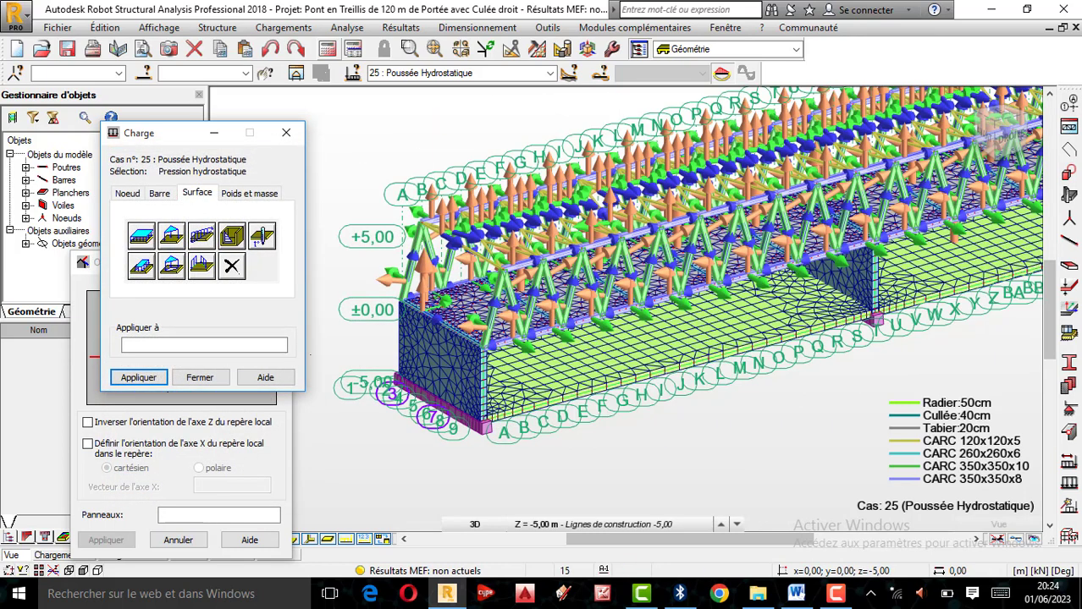
pyautogui.scroll(-2, 464, 373)
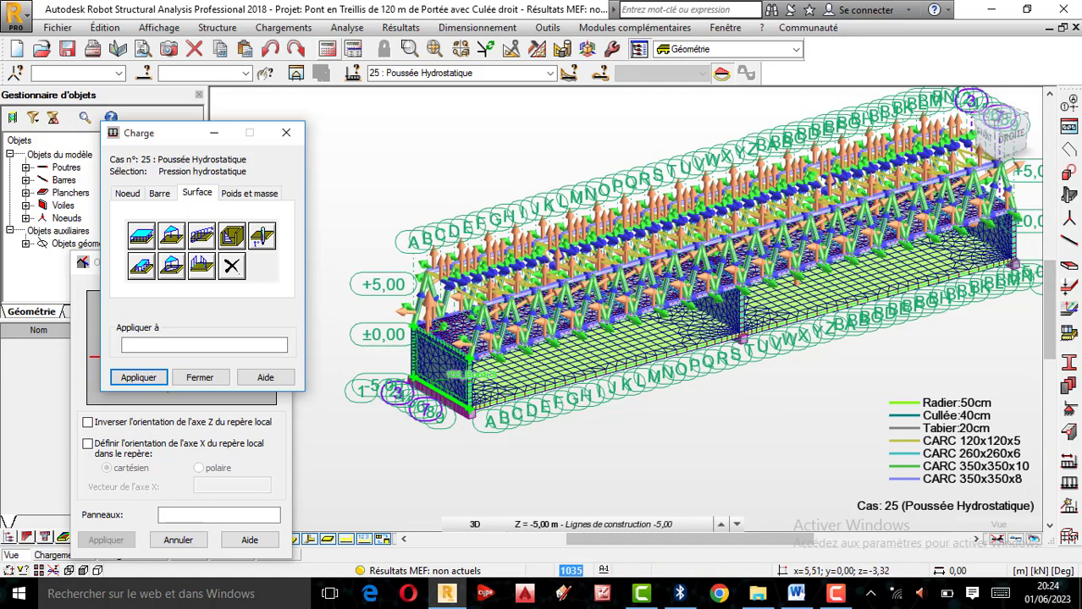
pyautogui.click(441, 392)
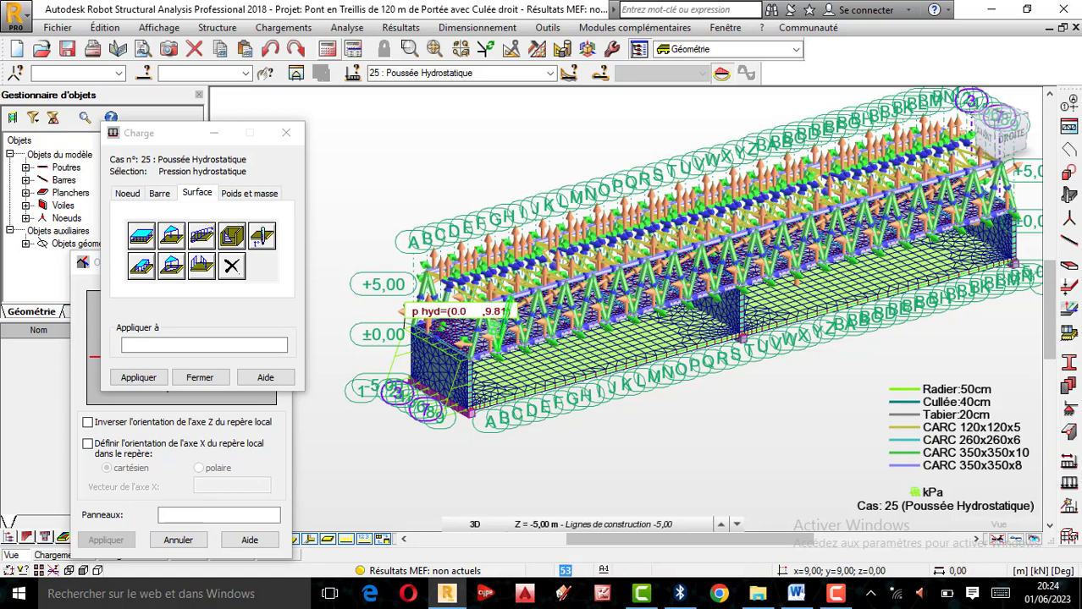
pyautogui.scroll(2, 470, 415)
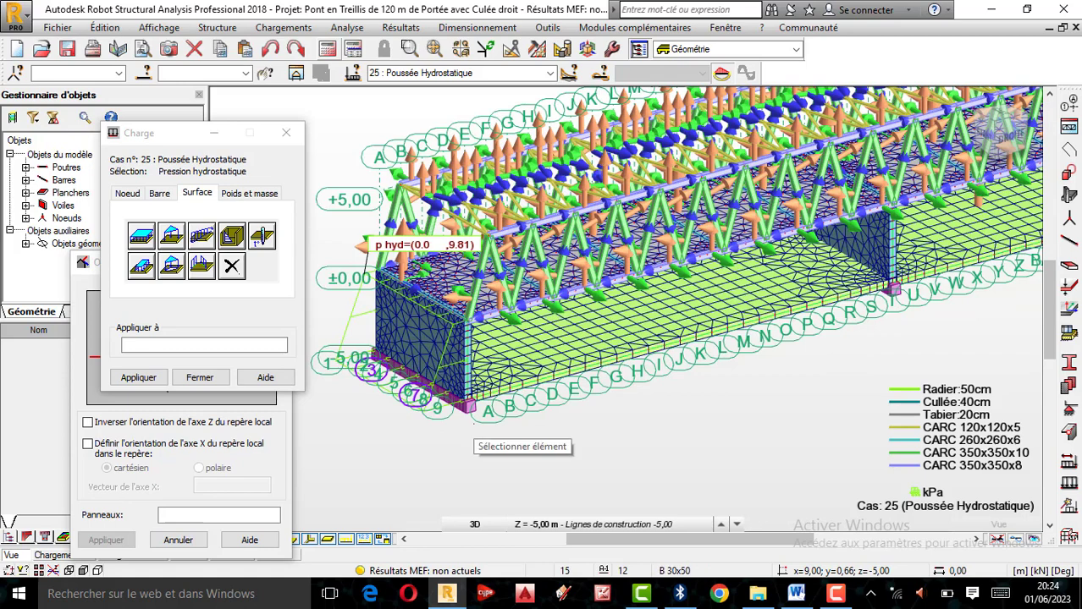
pyautogui.click(271, 52)
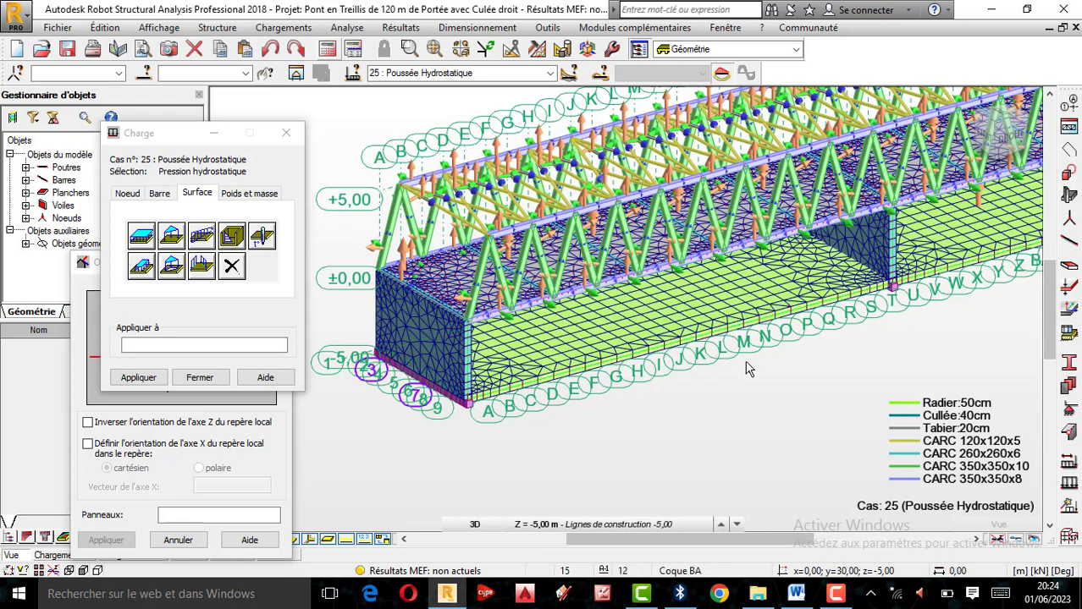
# Try applying the hydrostatic pressure to abutment panel 153 at axis A by selecting it from the inner side
pyautogui.rightClick(643, 133)
pyautogui.click(683, 194)
pyautogui.moveTo(683, 194); pyautogui.dragTo(593, 232)
pyautogui.scroll(-1, 493, 299)
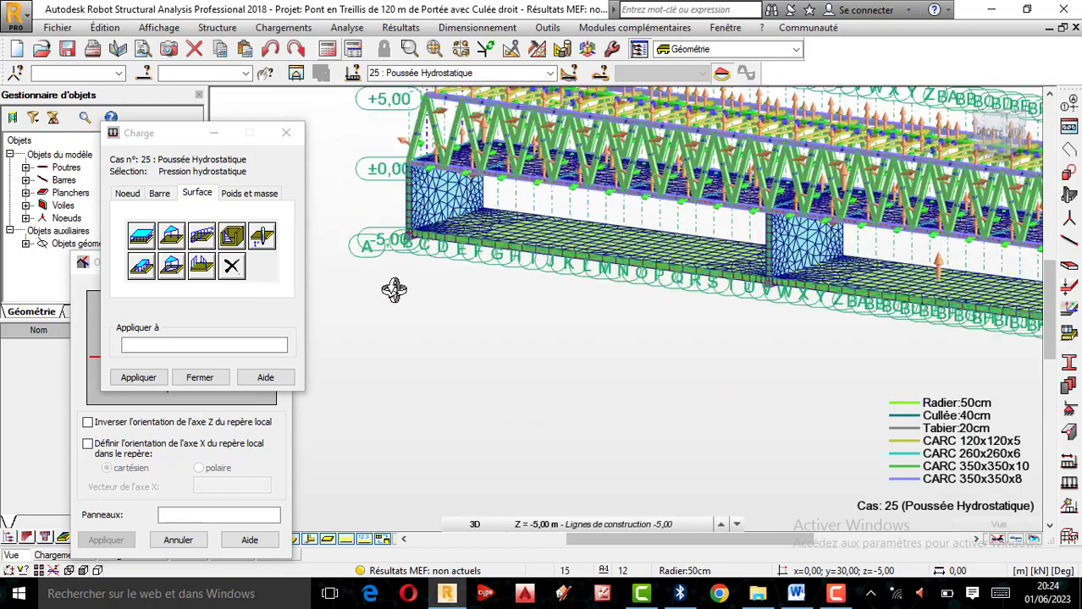
pyautogui.click(206, 346)
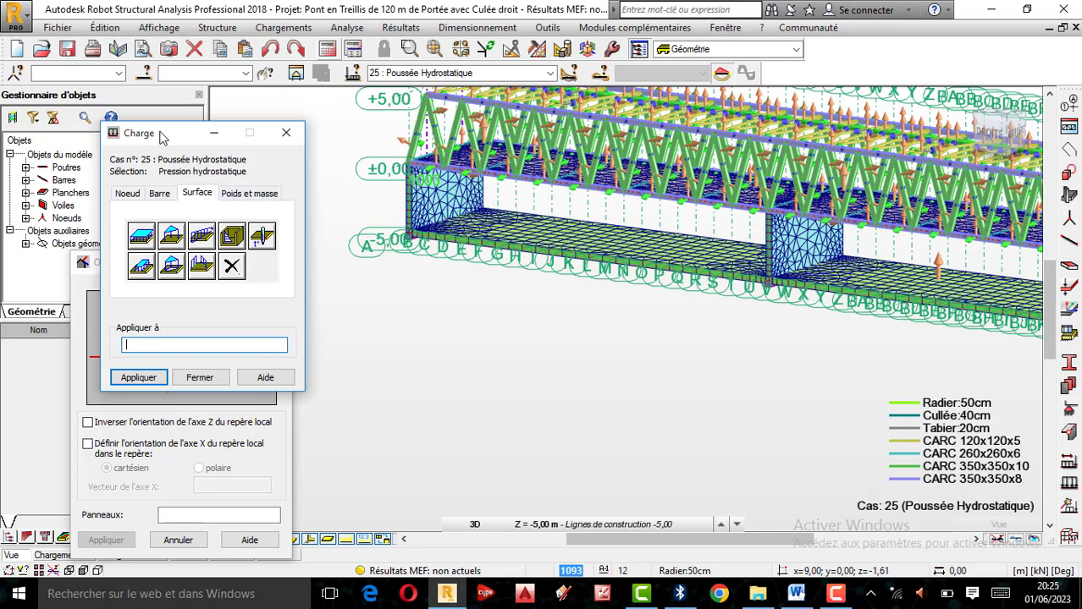
pyautogui.click(449, 199)
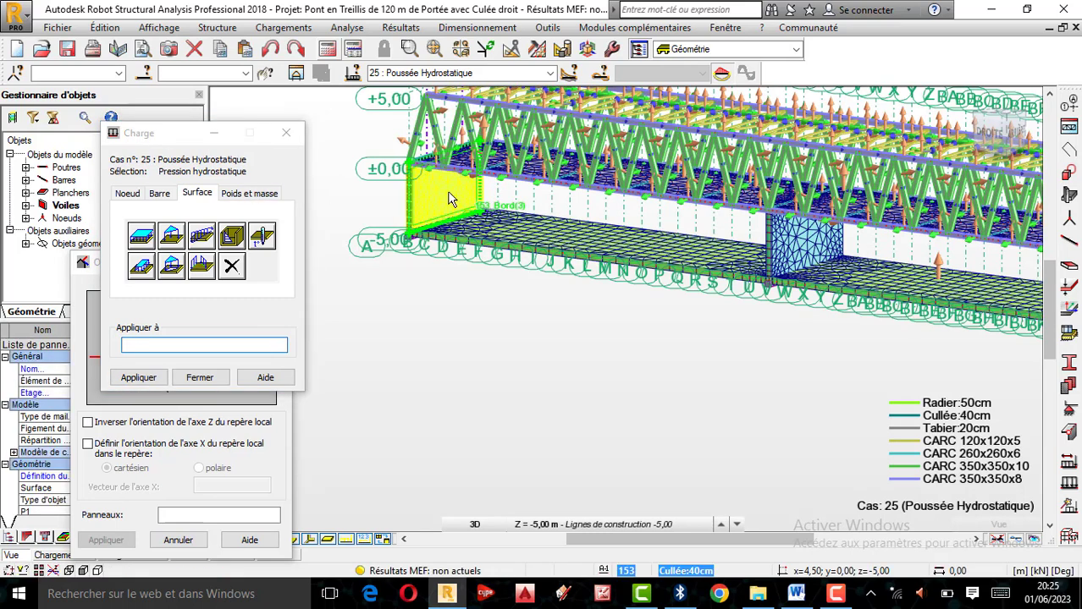
pyautogui.click(148, 384)
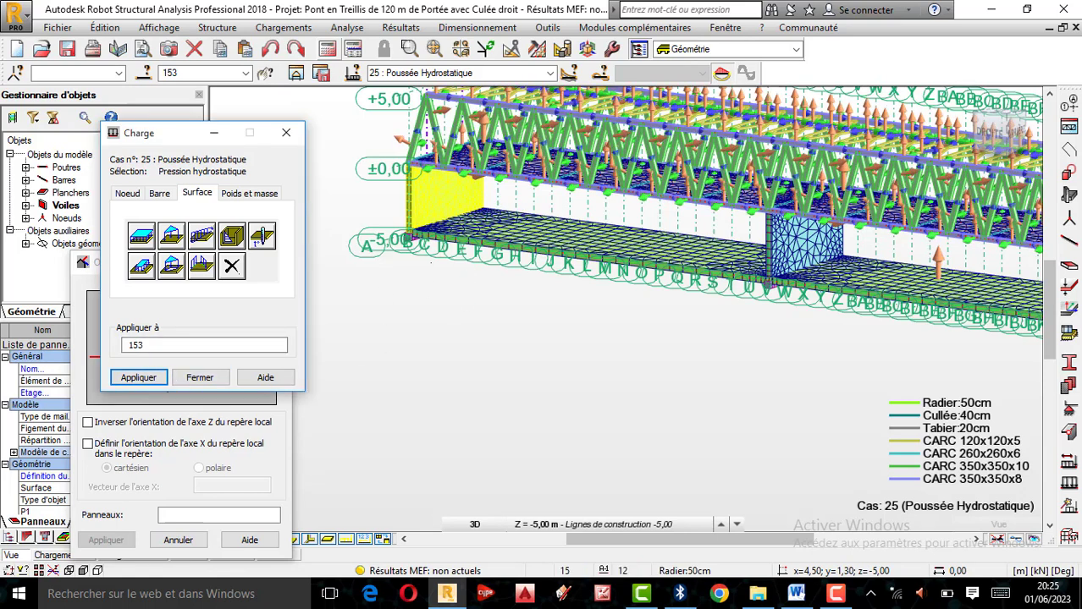
# Recheck the hydrostatic pressure settings from a side view, and clear panel 153 from the load's target list and selection
pyautogui.rightClick(431, 304)
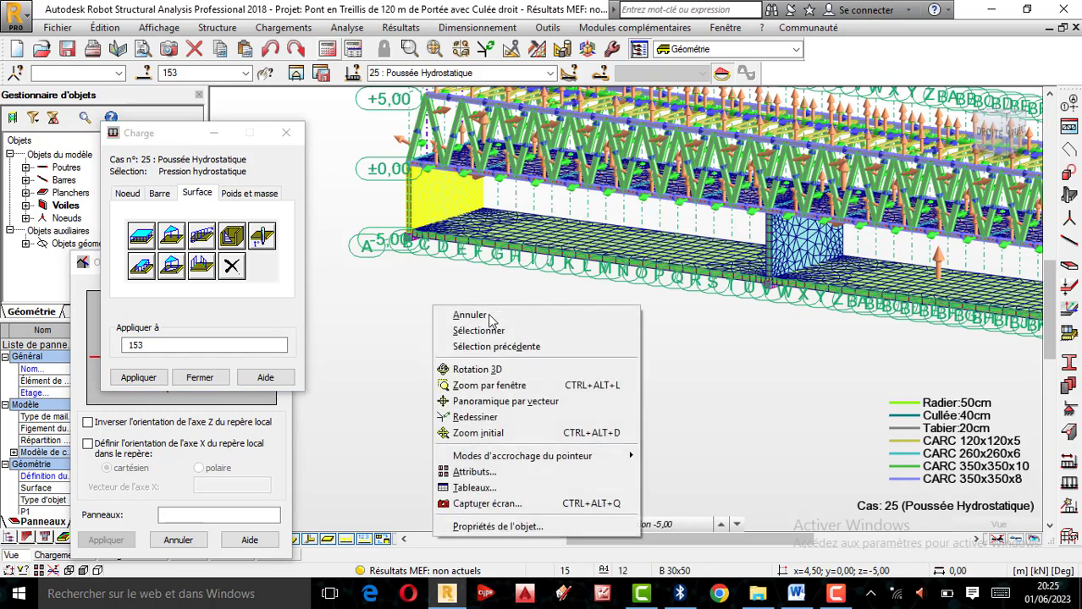
pyautogui.click(490, 369)
pyautogui.moveTo(491, 369)
pyautogui.mouseDown()
pyautogui.moveTo(480, 358)
pyautogui.moveTo(500, 357)
pyautogui.mouseUp()
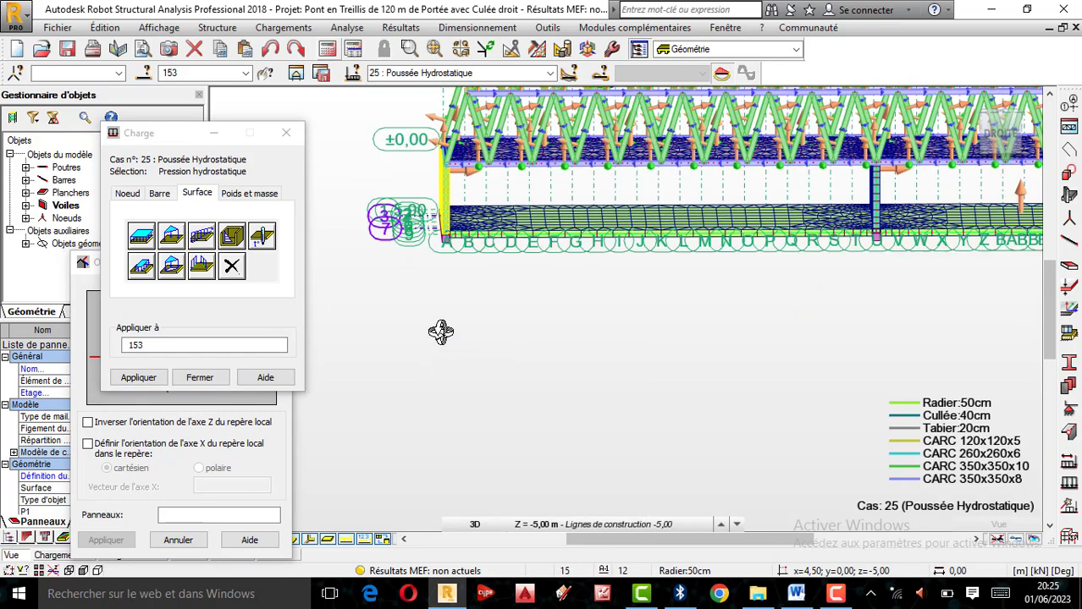
pyautogui.rightClick(348, 334)
pyautogui.click(365, 343)
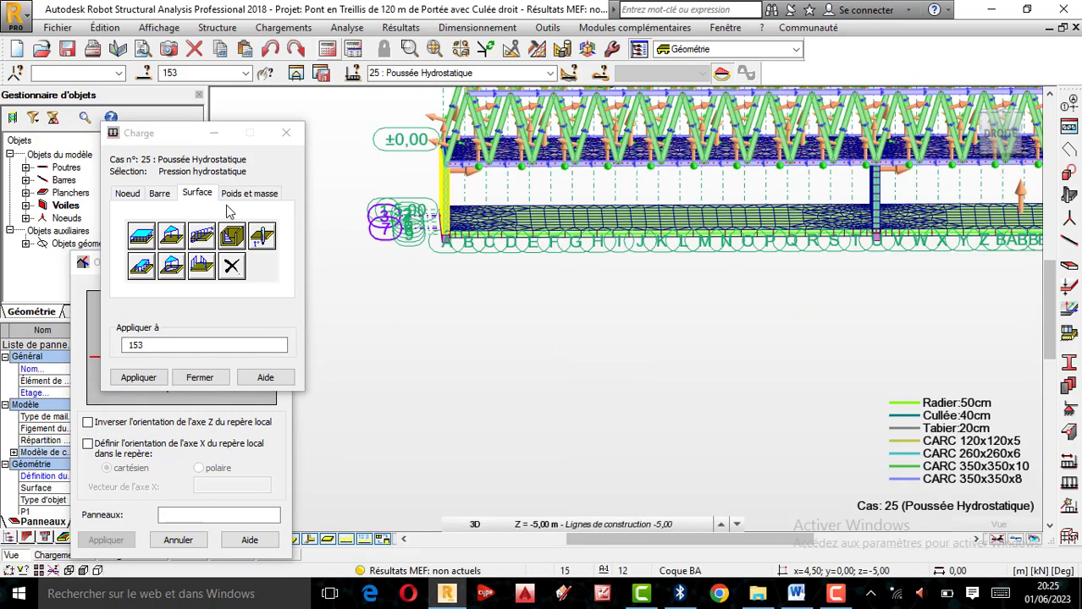
pyautogui.click(237, 243)
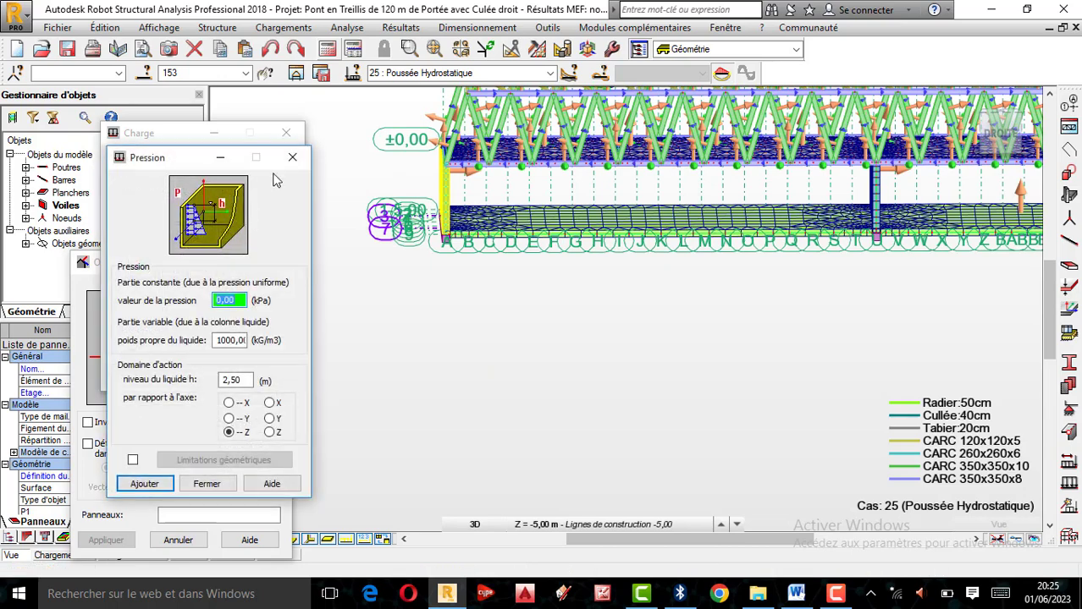
pyautogui.click(291, 153)
pyautogui.doubleClick(120, 343)
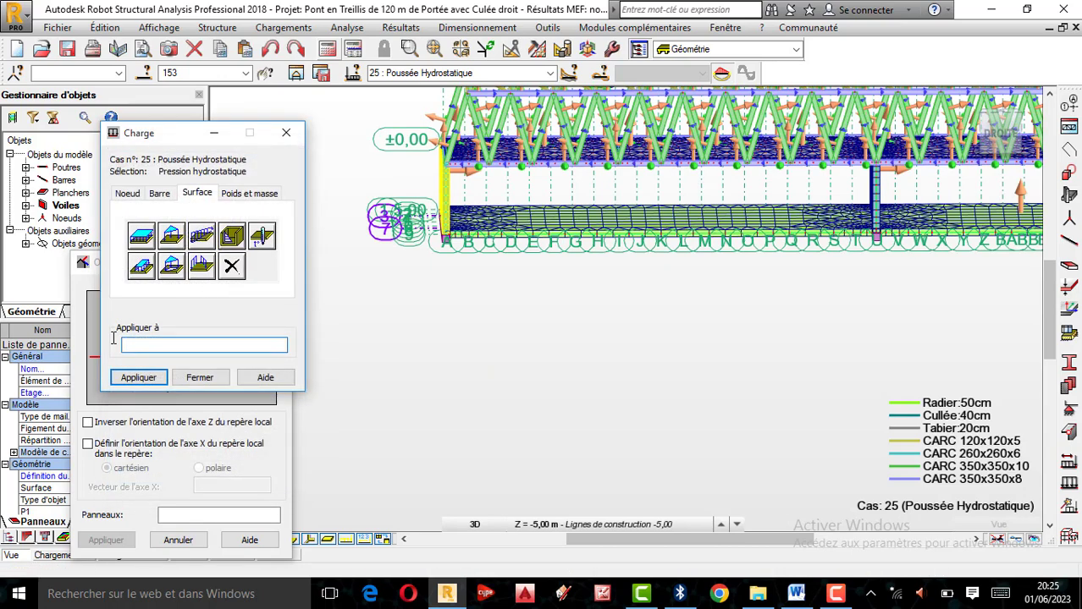
pyautogui.click(517, 308)
# Try applying a hydrostatic pressure of 1000 kg/m³ with a 2.50 m liquid level to panel 153 from its inner side
pyautogui.rightClick(517, 308)
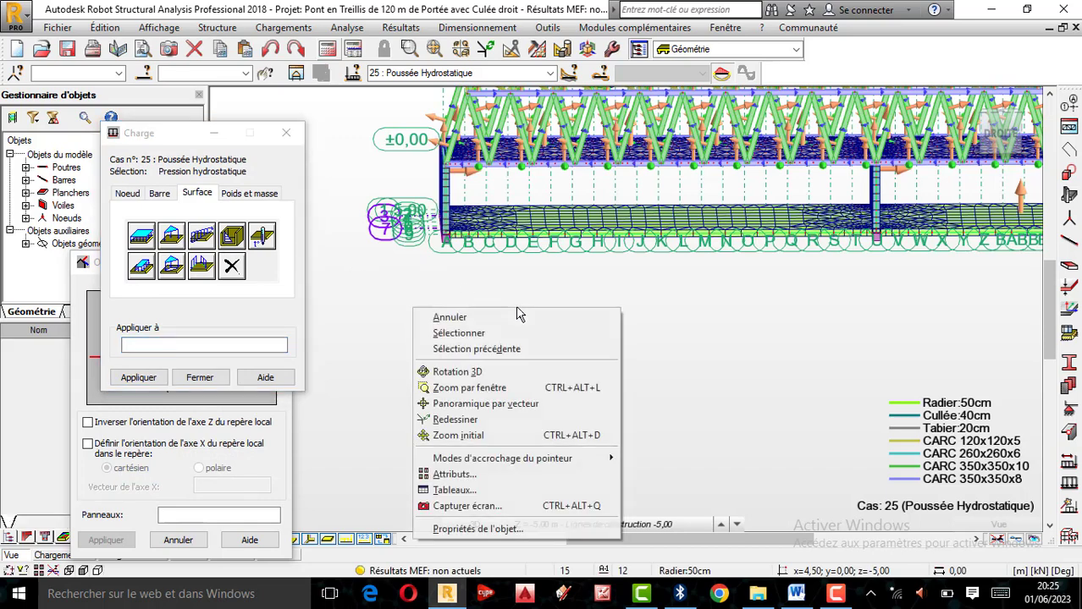
pyautogui.click(457, 372)
pyautogui.moveTo(450, 422); pyautogui.dragTo(505, 291)
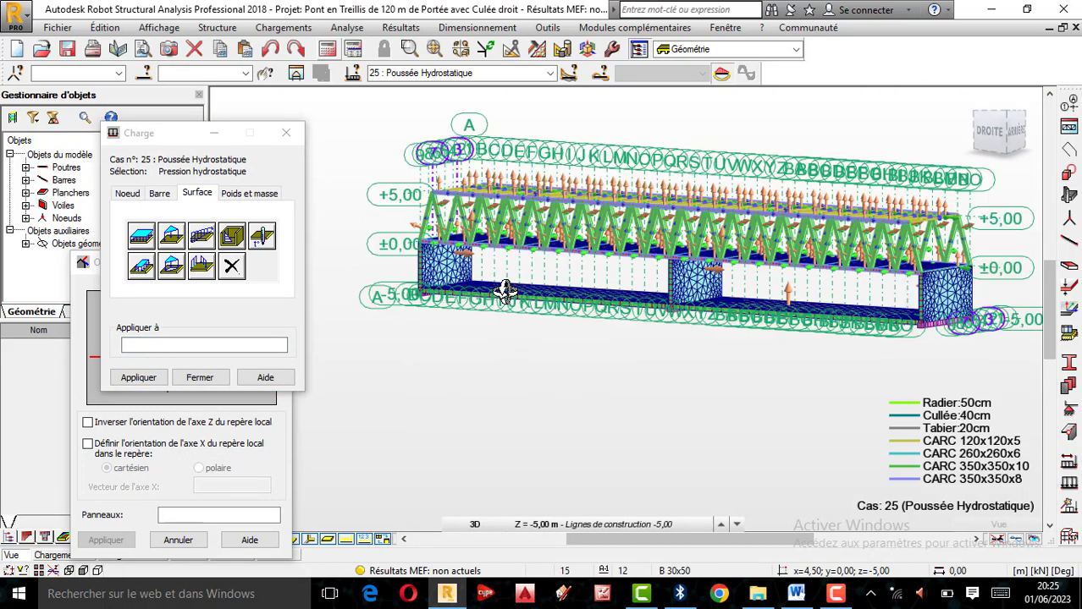
pyautogui.scroll(3, 505, 291)
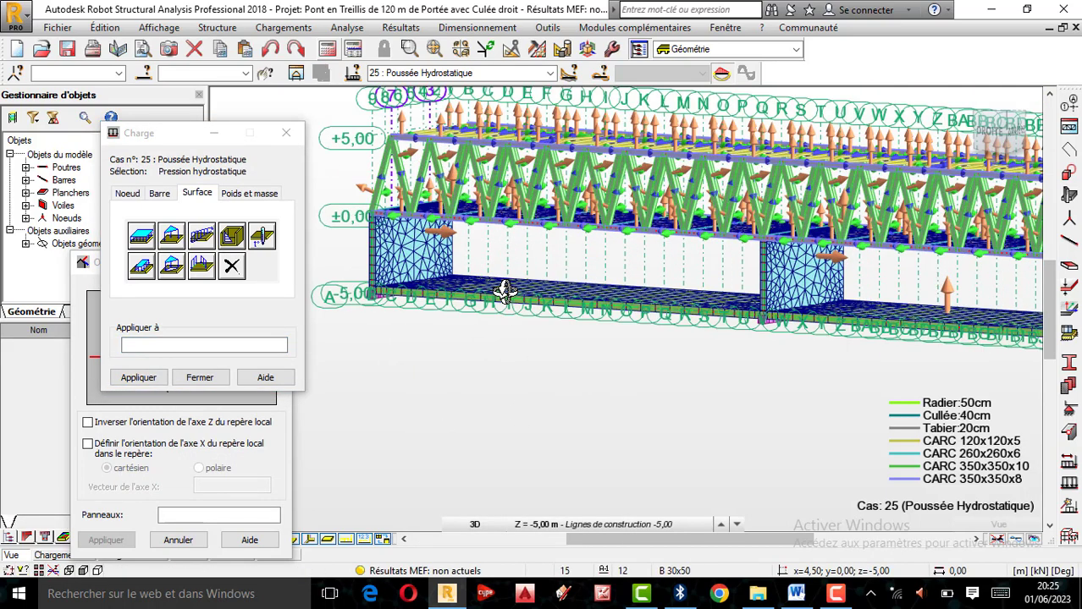
pyautogui.click(201, 266)
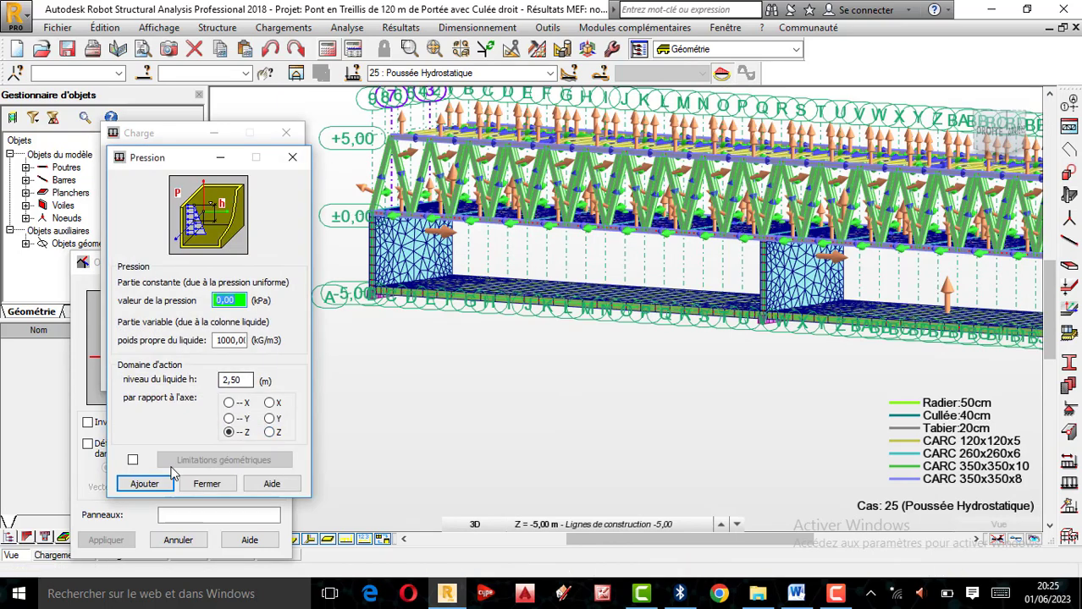
pyautogui.click(145, 489)
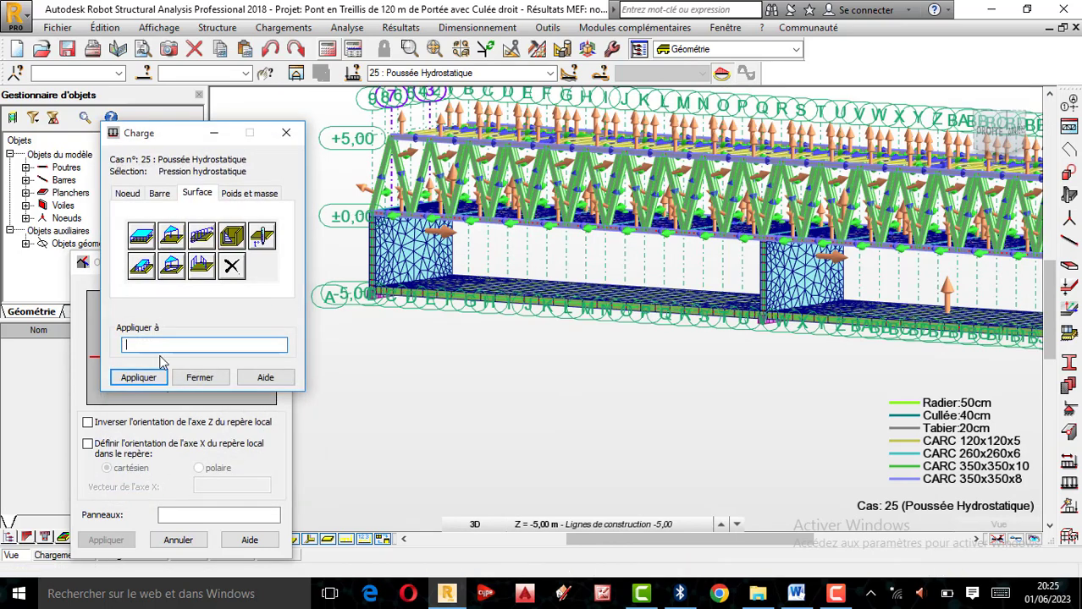
pyautogui.click(400, 266)
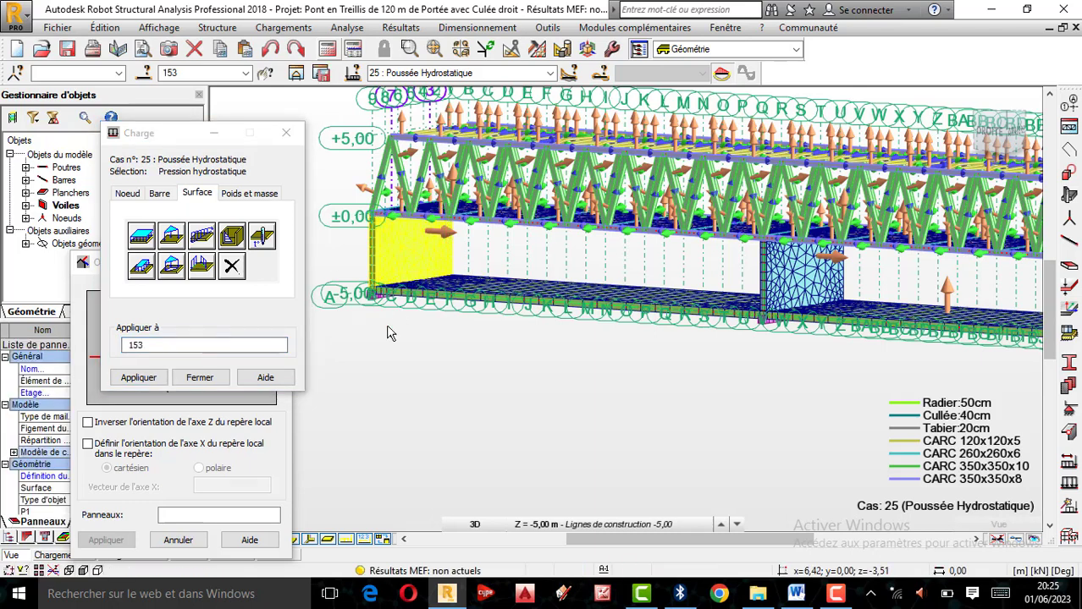
pyautogui.click(140, 379)
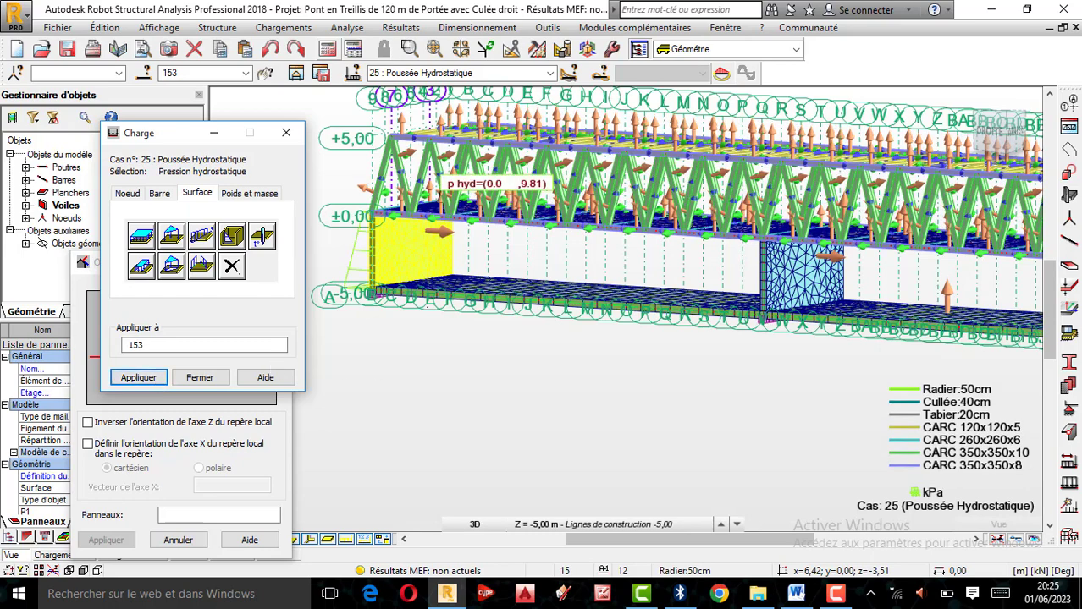
# Check the pressure direction on panel 153 from a rotated 3D view, and undo the applied load
pyautogui.rightClick(331, 321)
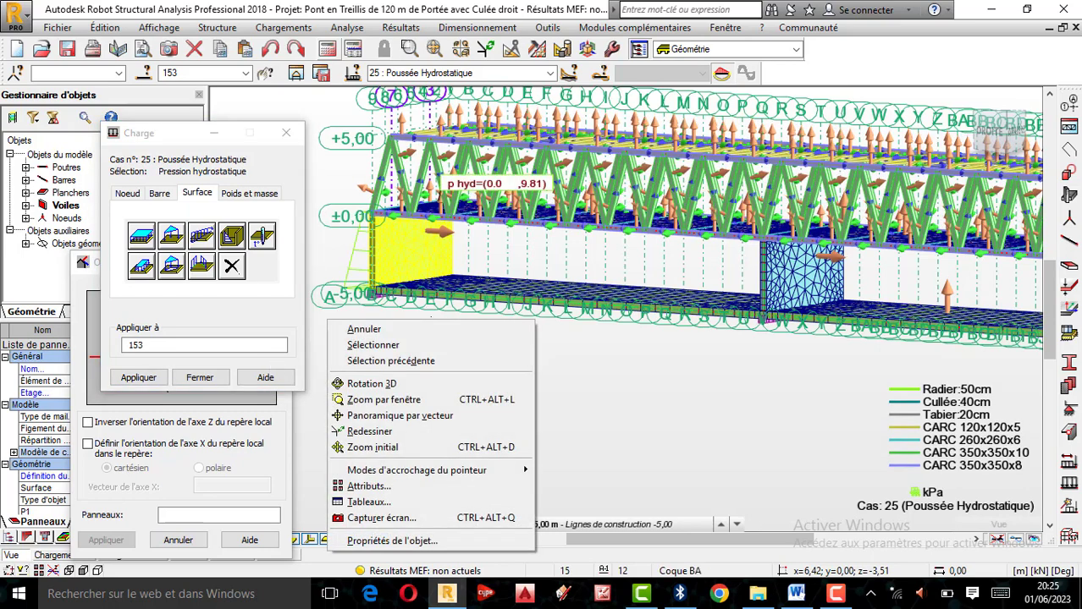
pyautogui.click(407, 382)
pyautogui.moveTo(408, 367); pyautogui.dragTo(478, 374)
pyautogui.moveTo(167, 348); pyautogui.dragTo(121, 345)
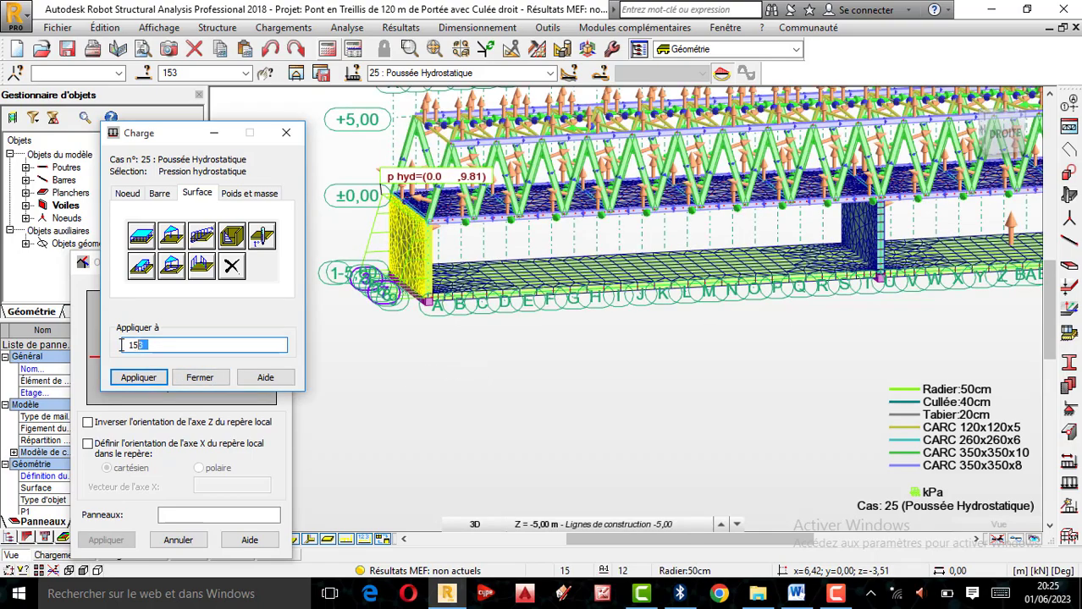
pyautogui.click(272, 50)
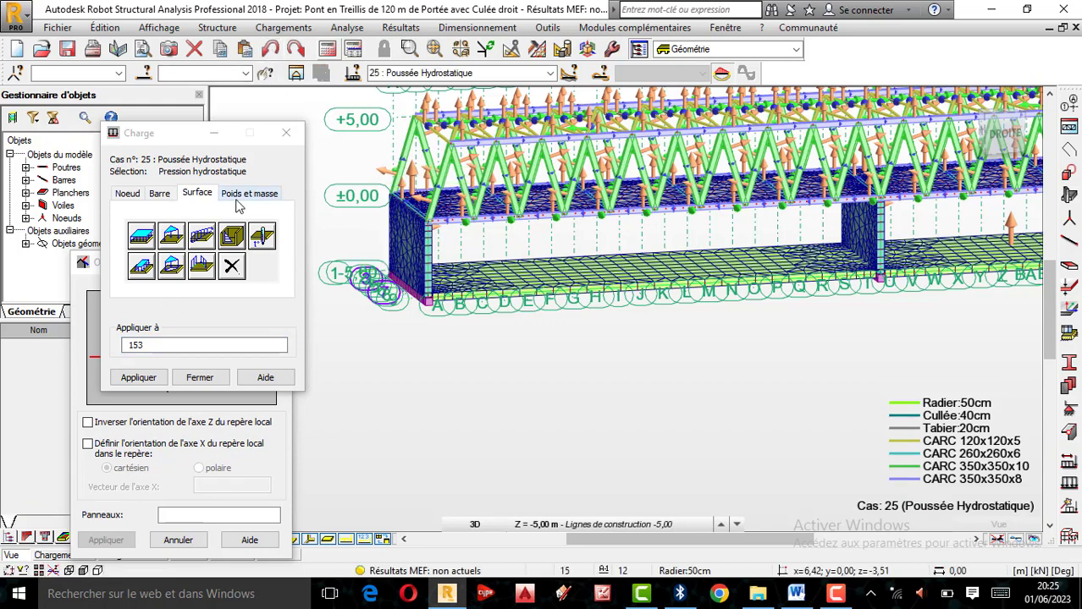
# Set the liquid level to 1 m and the liquid's unit weight to -1000 kg/m³, and apply the hydrostatic pressure to panel 153
pyautogui.click(224, 244)
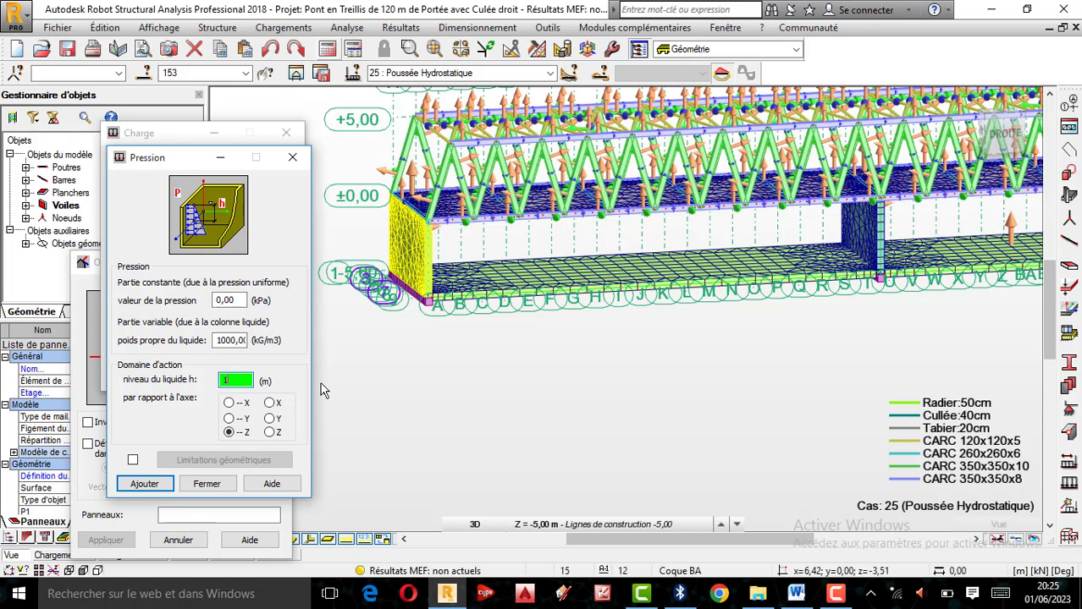
pyautogui.doubleClick(217, 341)
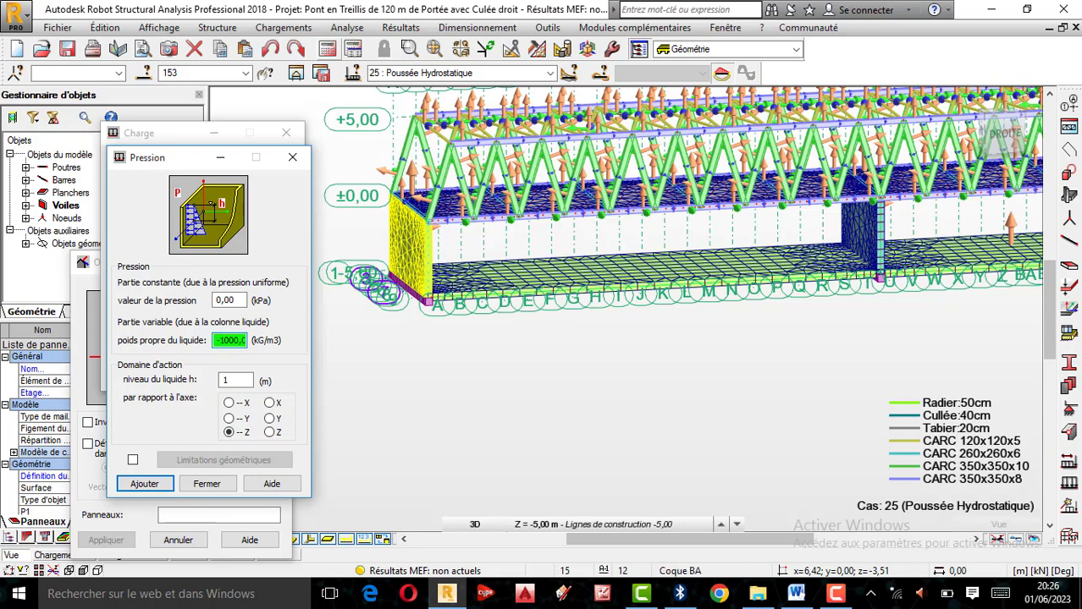
pyautogui.click(145, 495)
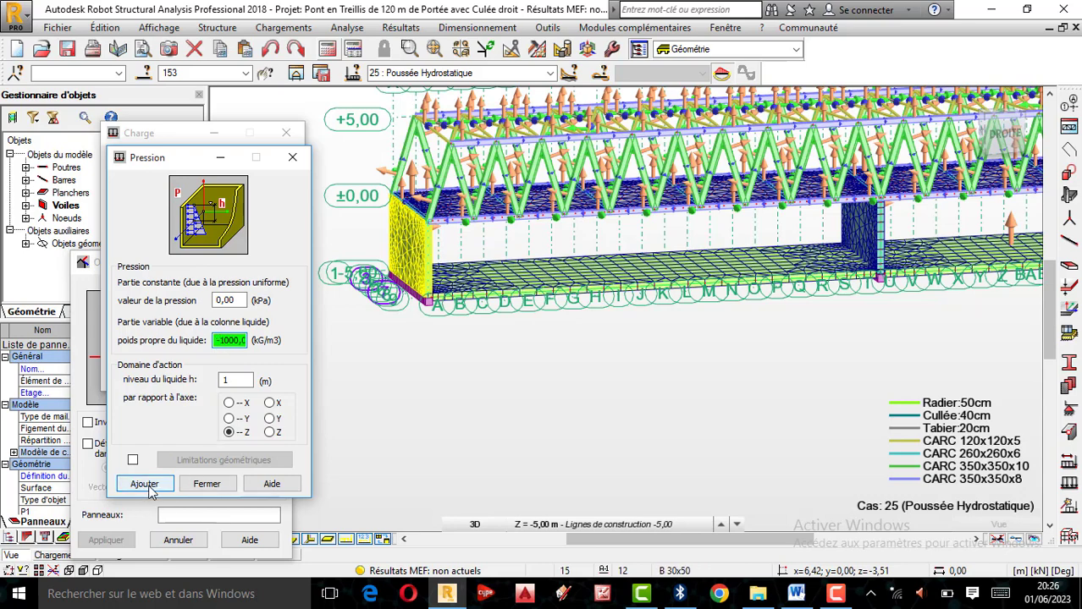
pyautogui.click(149, 493)
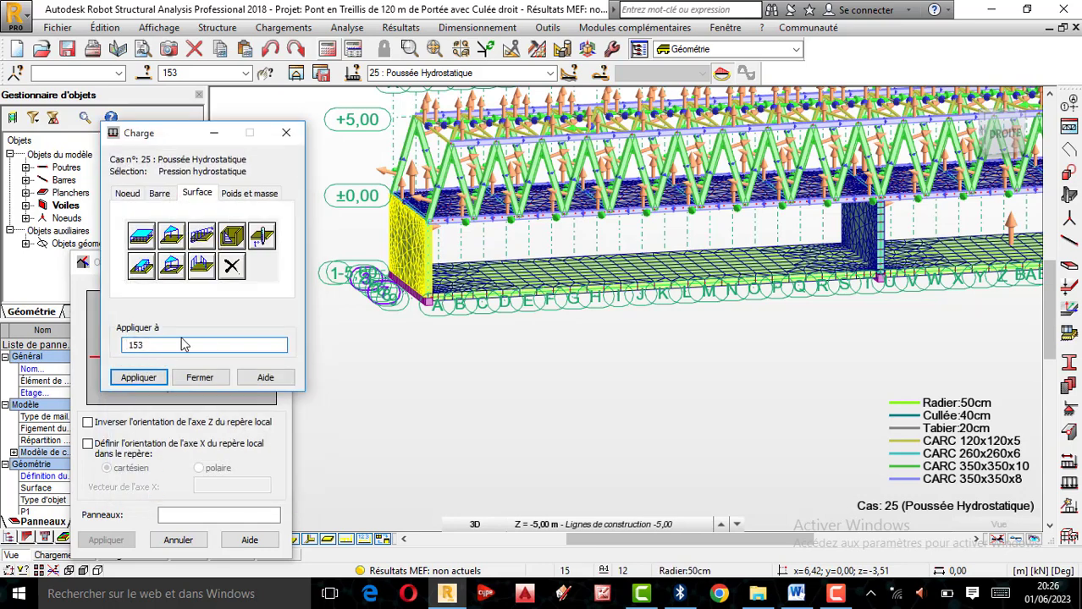
pyautogui.click(144, 377)
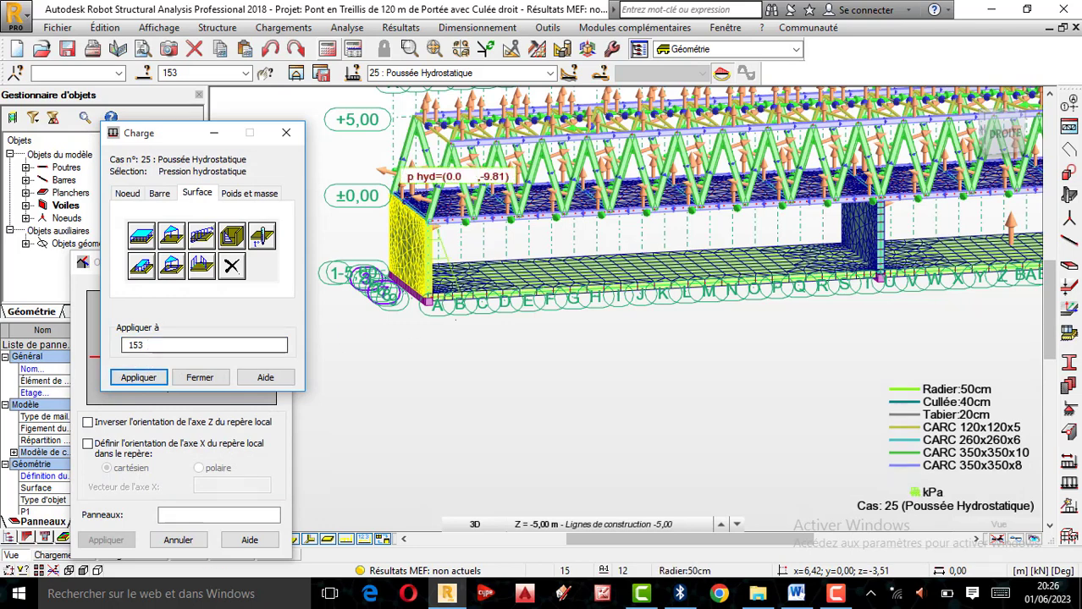
# Apply the same -1000 kg/m³ hydrostatic pressure to the middle abutment wall, panel 273
pyautogui.rightClick(564, 417)
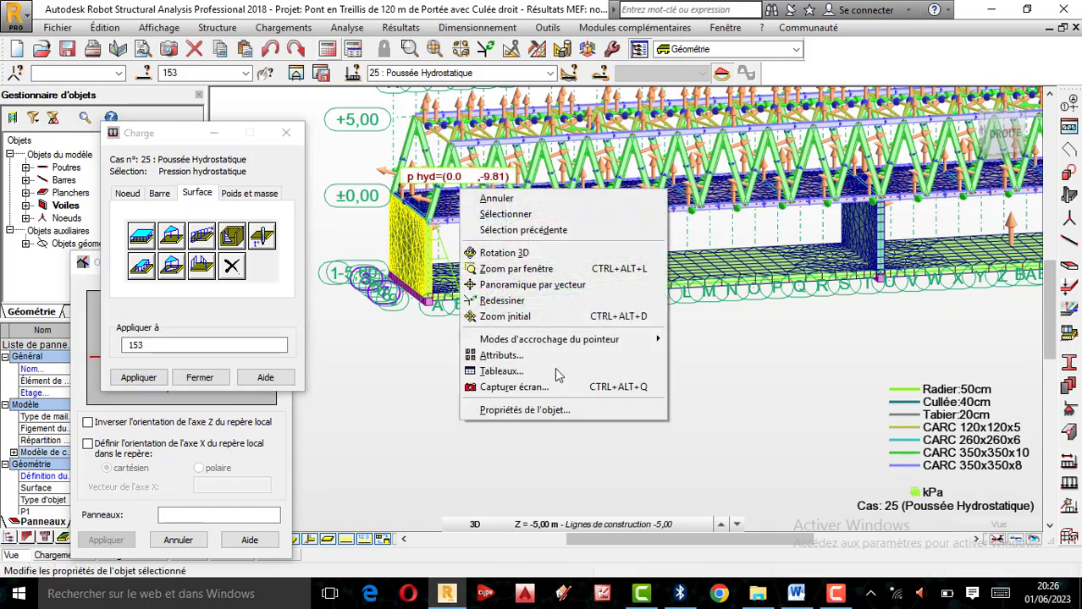
pyautogui.click(610, 111)
pyautogui.moveTo(413, 331); pyautogui.dragTo(408, 257)
pyautogui.scroll(5, 408, 261)
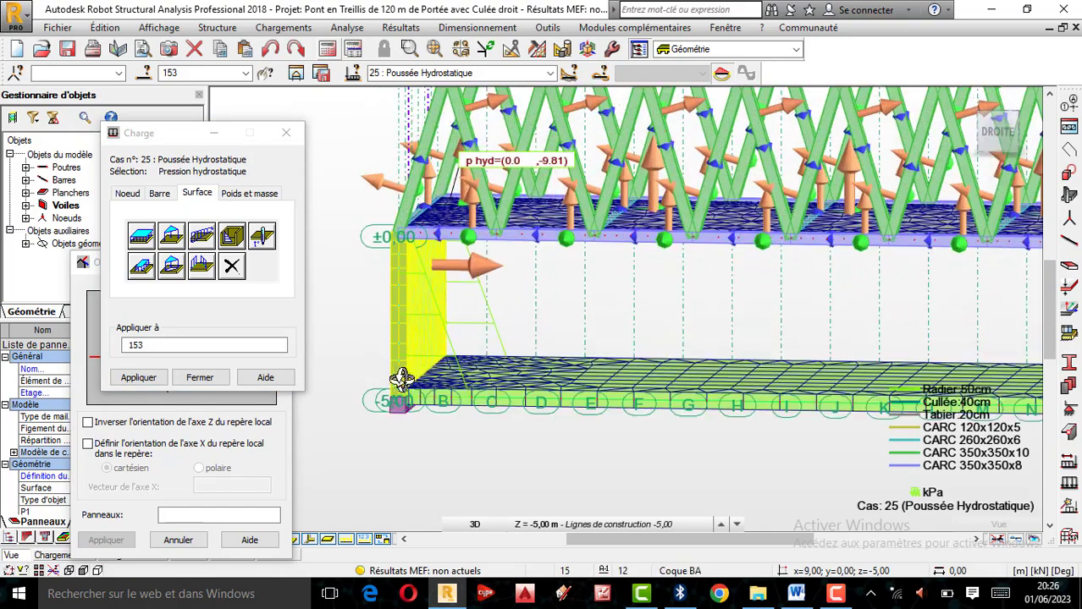
pyautogui.scroll(-4, 444, 364)
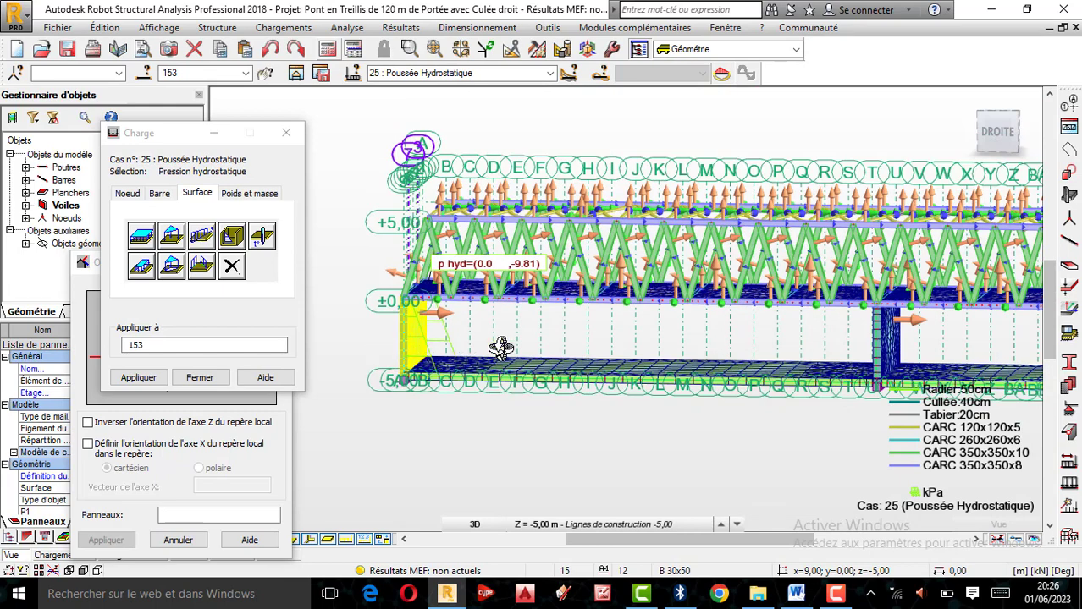
pyautogui.moveTo(652, 362); pyautogui.dragTo(686, 369)
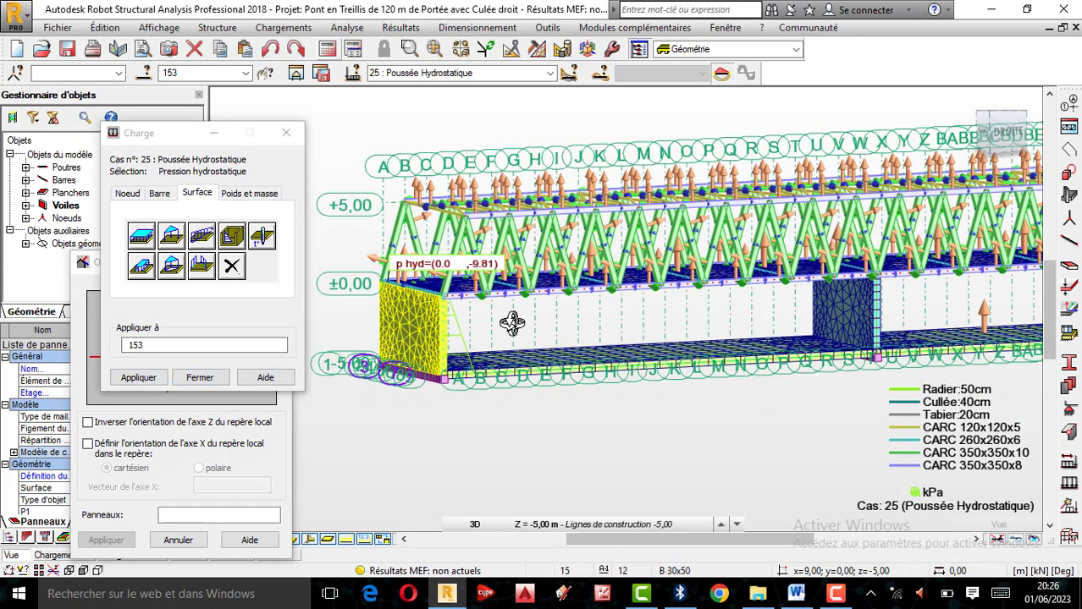
pyautogui.click(863, 315)
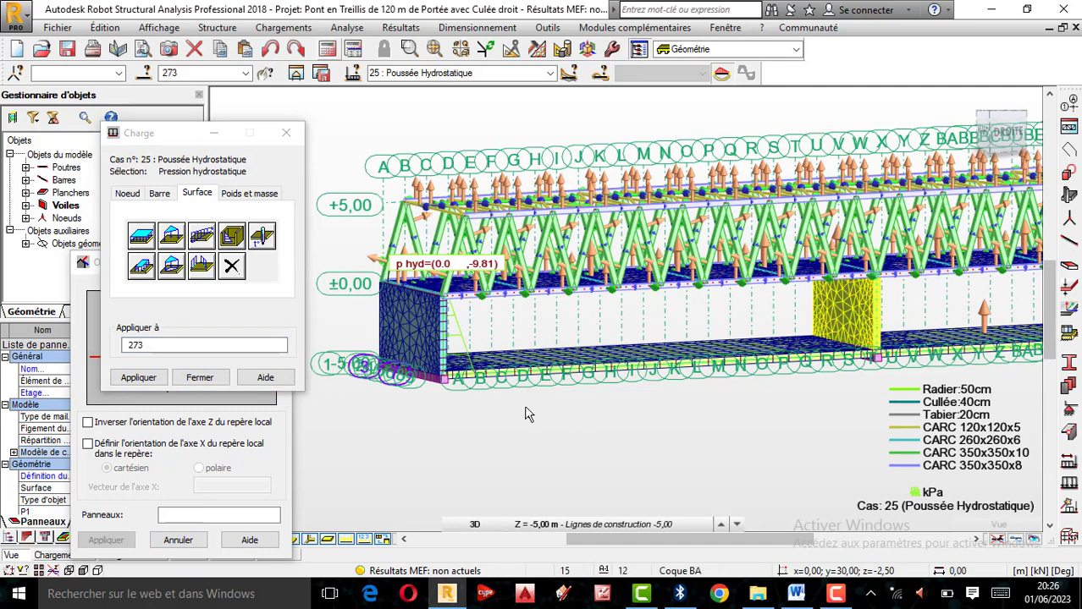
pyautogui.click(141, 384)
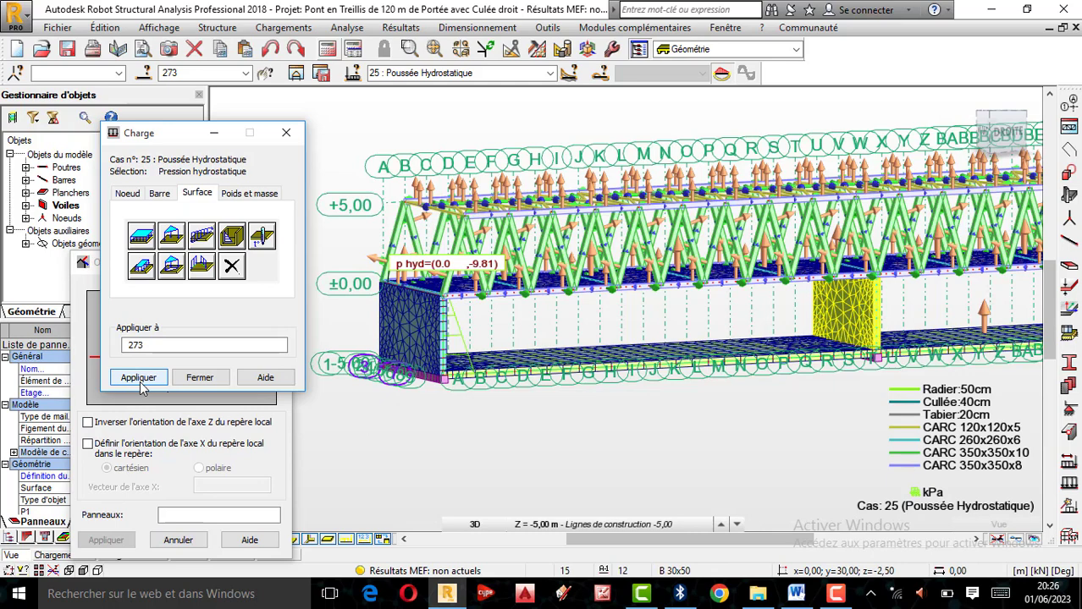
pyautogui.click(139, 378)
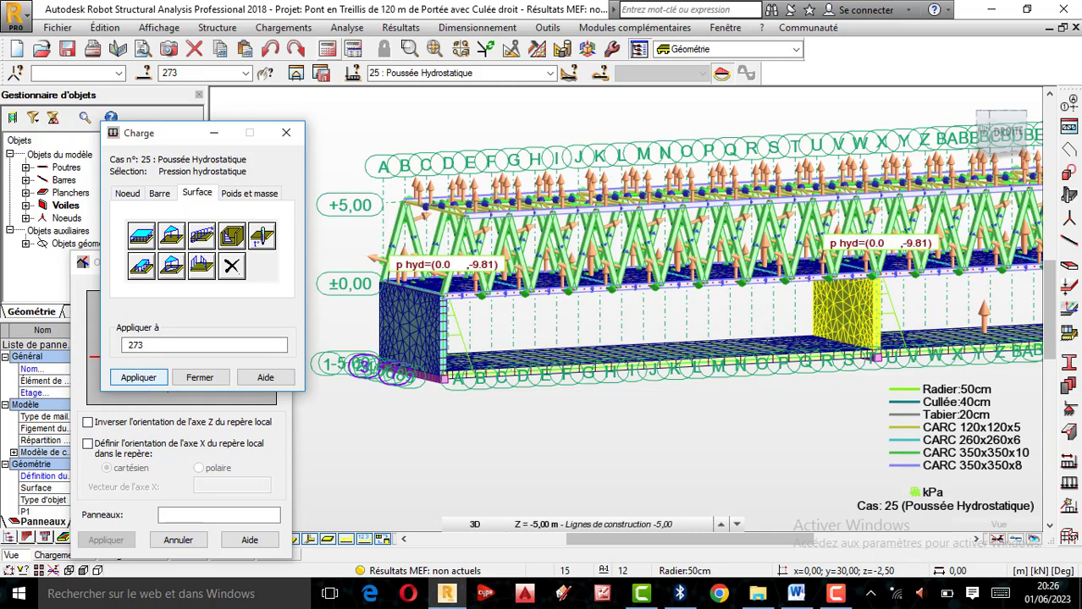
# Set the liquid's unit weight to 1000 kg/m³ and apply the opposing hydrostatic pressure to the middle wall, panel 273
pyautogui.scroll(-2, 364, 380)
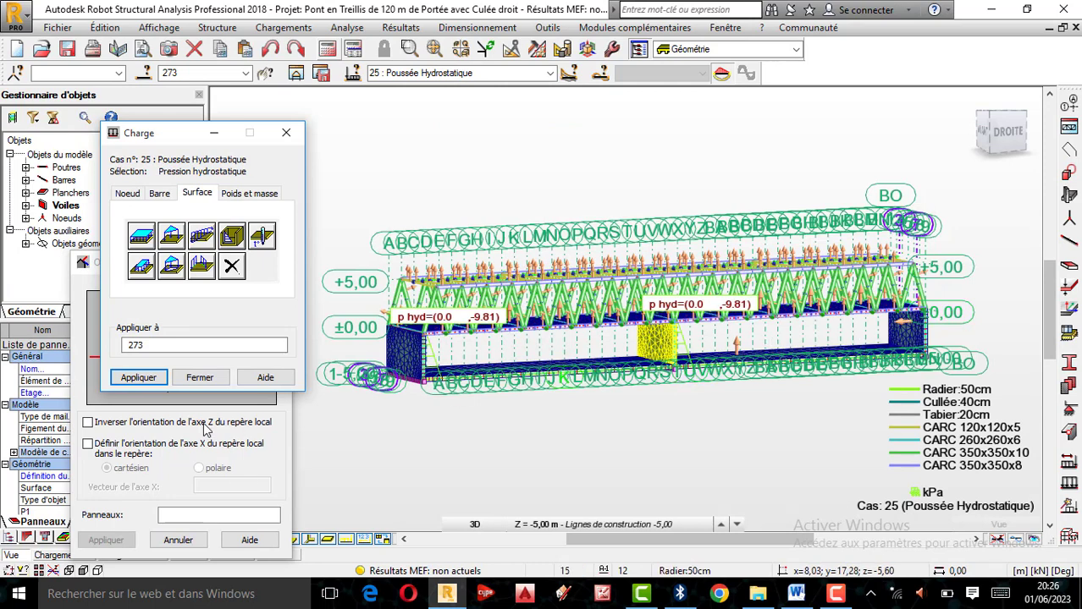
pyautogui.click(141, 378)
pyautogui.click(230, 243)
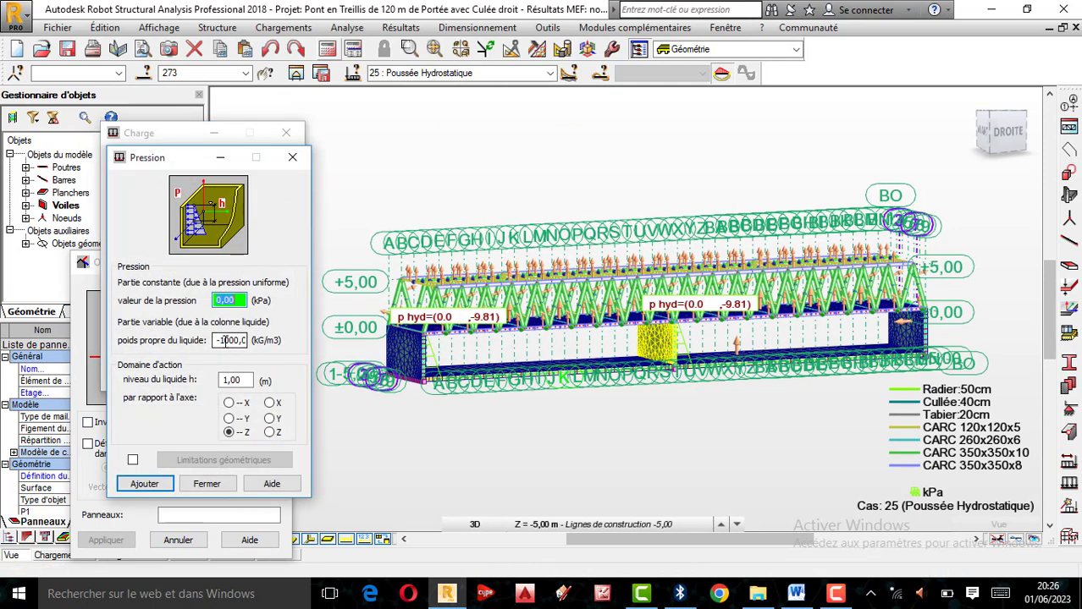
pyautogui.click(222, 341)
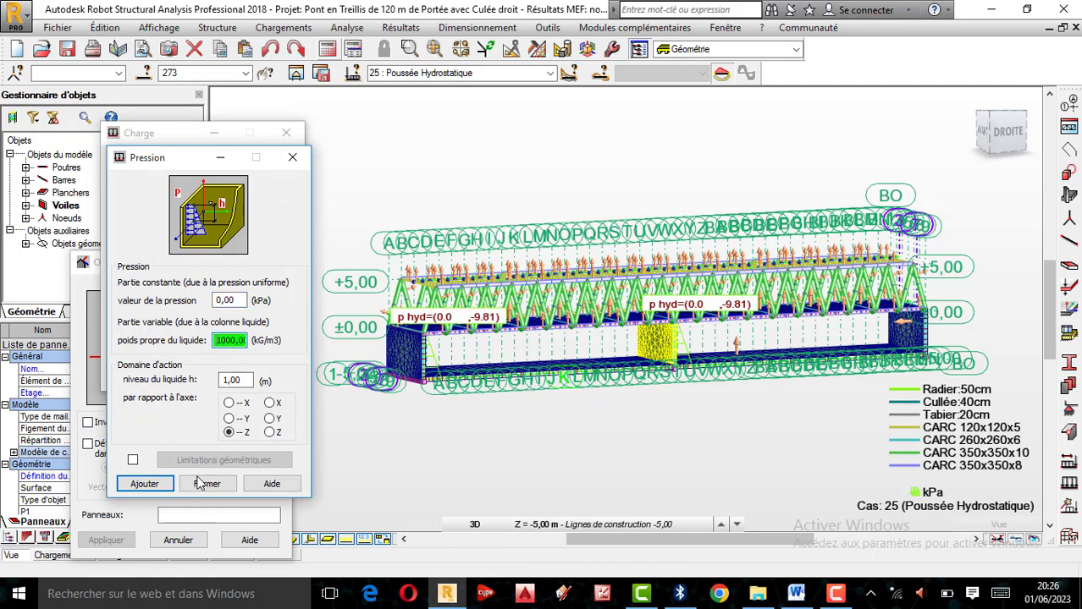
pyautogui.click(142, 483)
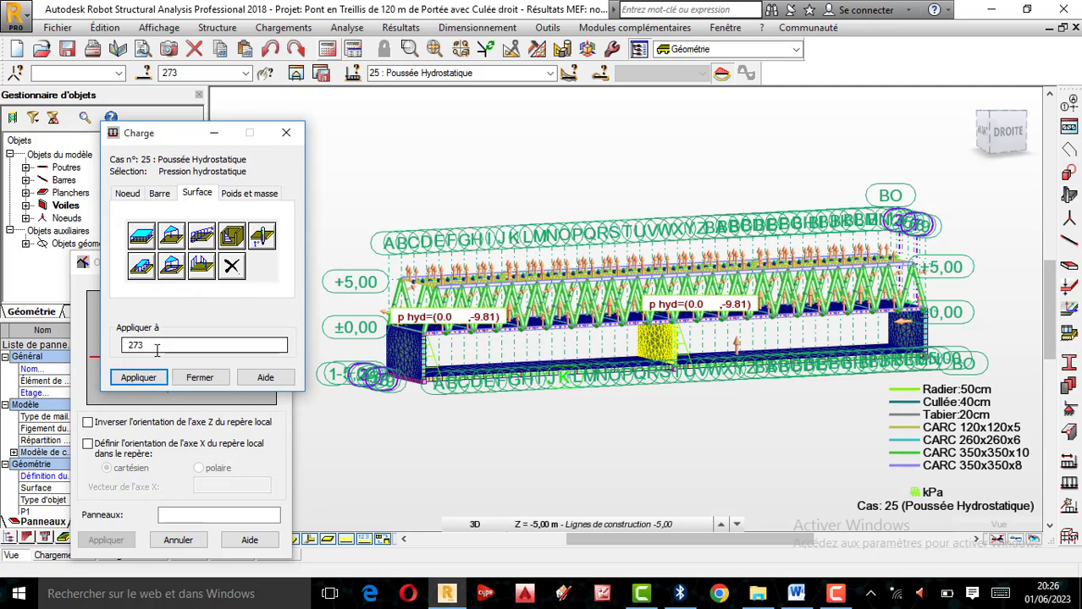
pyautogui.click(146, 379)
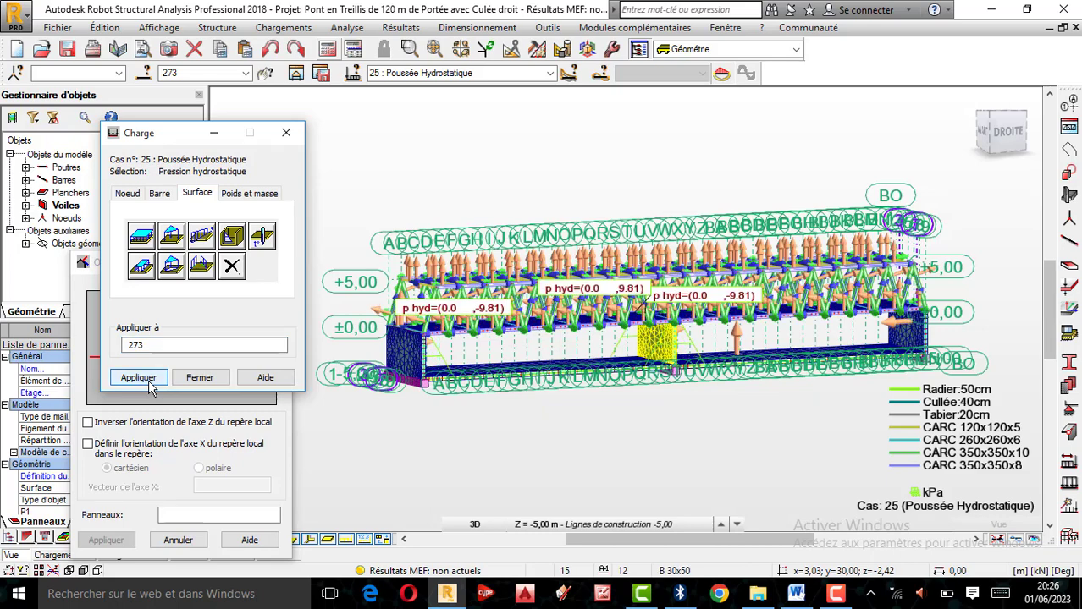
# Try applying the 1000 kg/m³ hydrostatic pressure to the far end abutment wall, panel 272, and undo it
pyautogui.scroll(2, 677, 349)
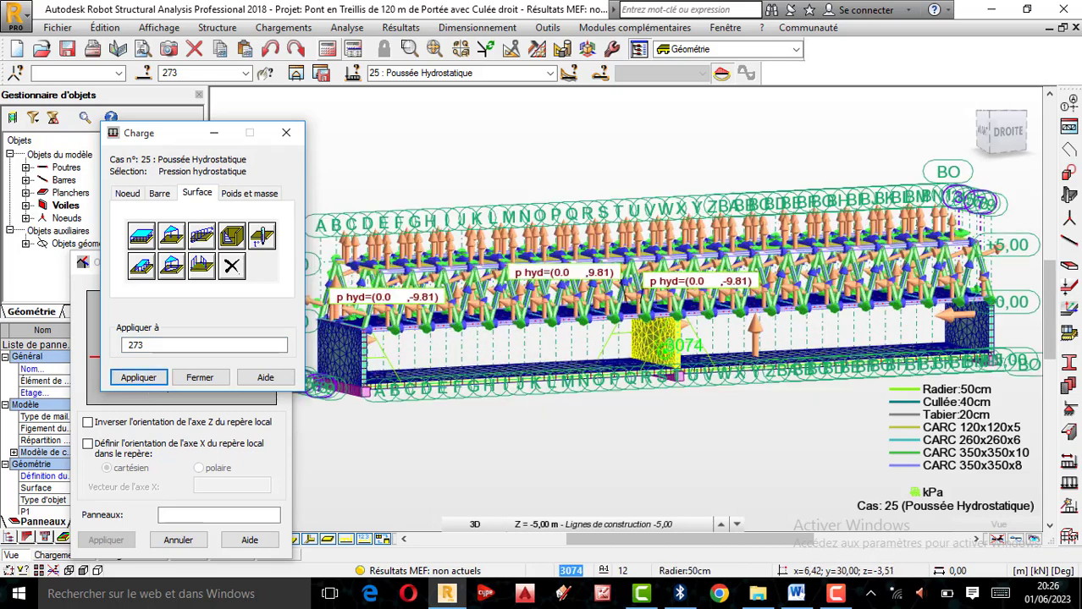
pyautogui.scroll(-2, 677, 348)
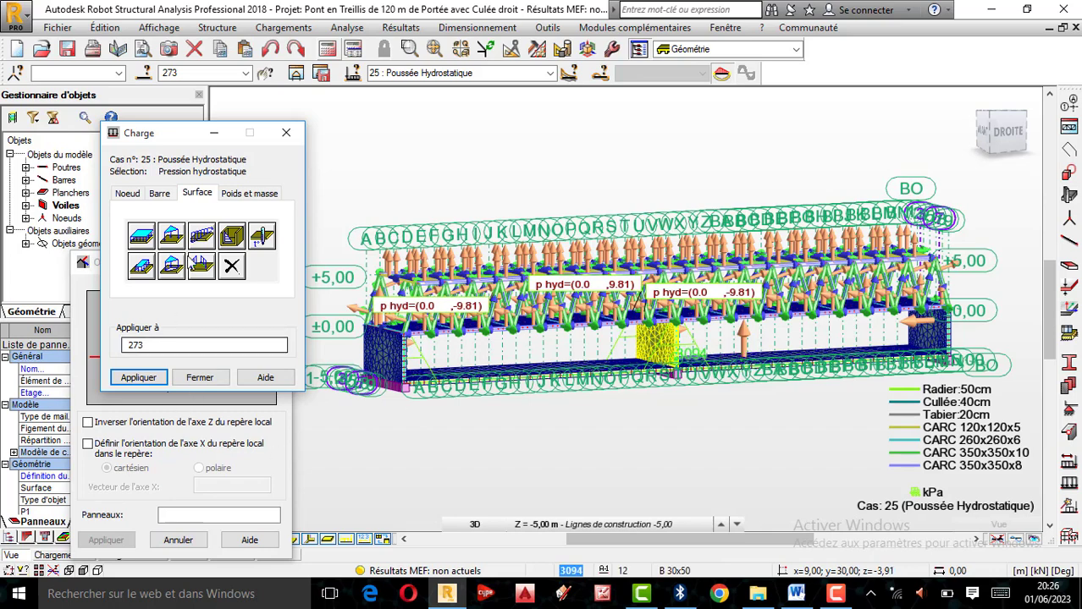
pyautogui.click(231, 238)
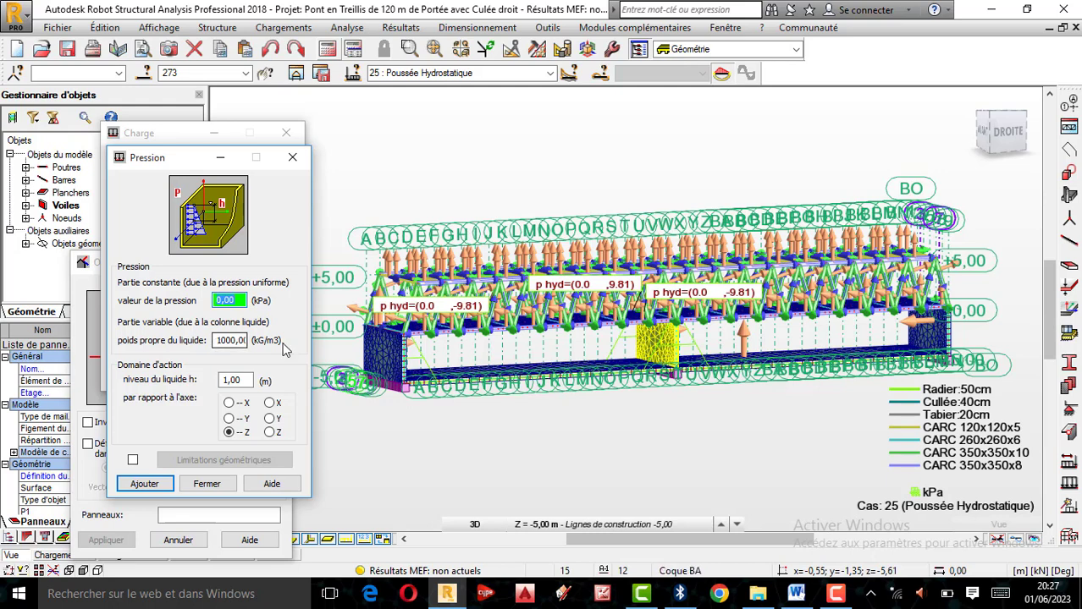
pyautogui.click(144, 485)
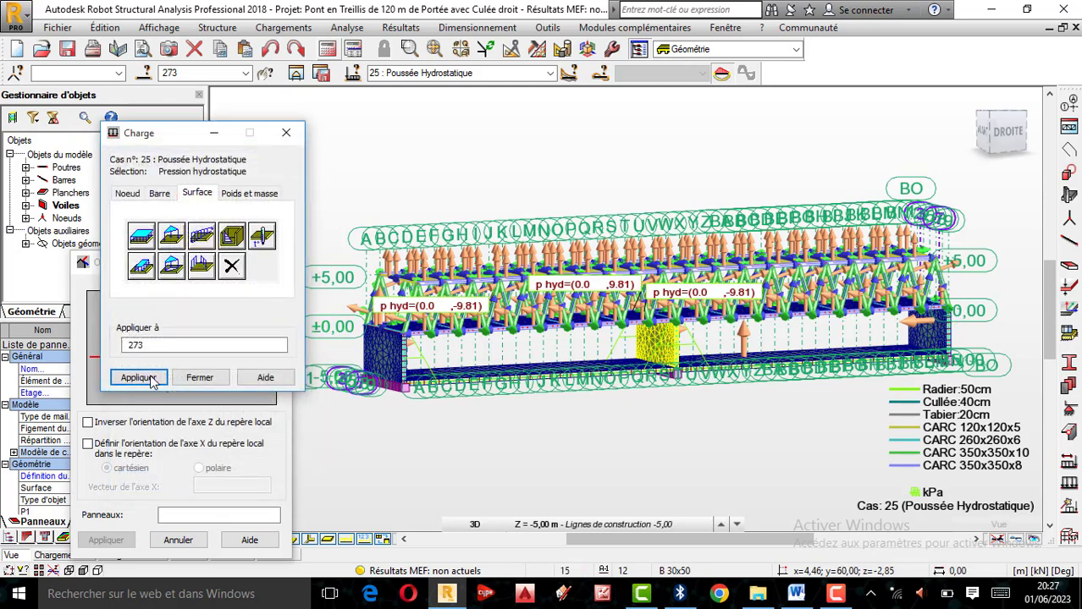
pyautogui.moveTo(158, 349); pyautogui.dragTo(87, 333)
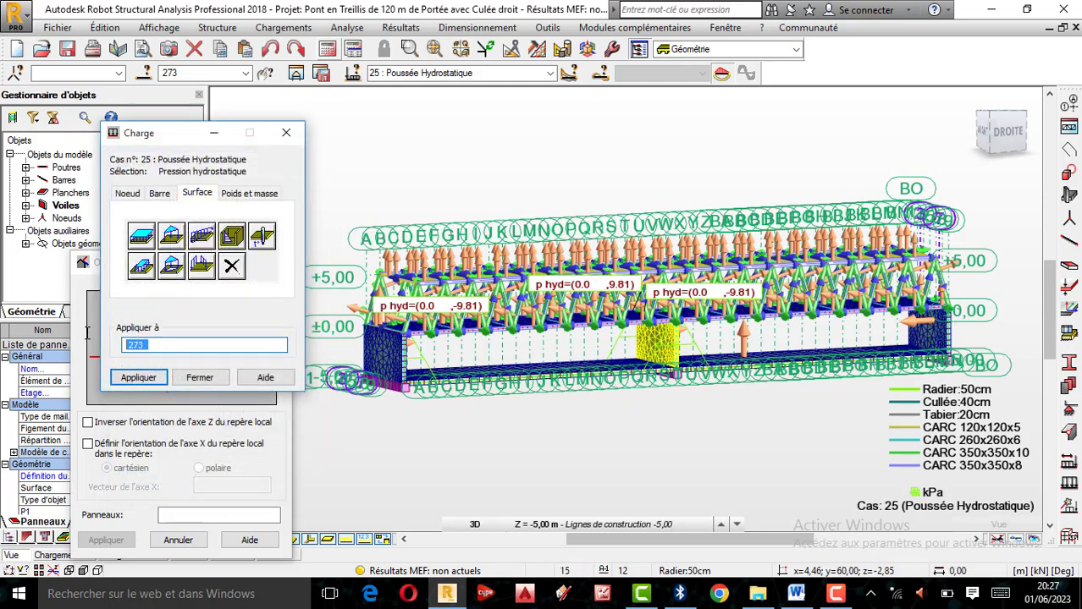
pyautogui.click(505, 462)
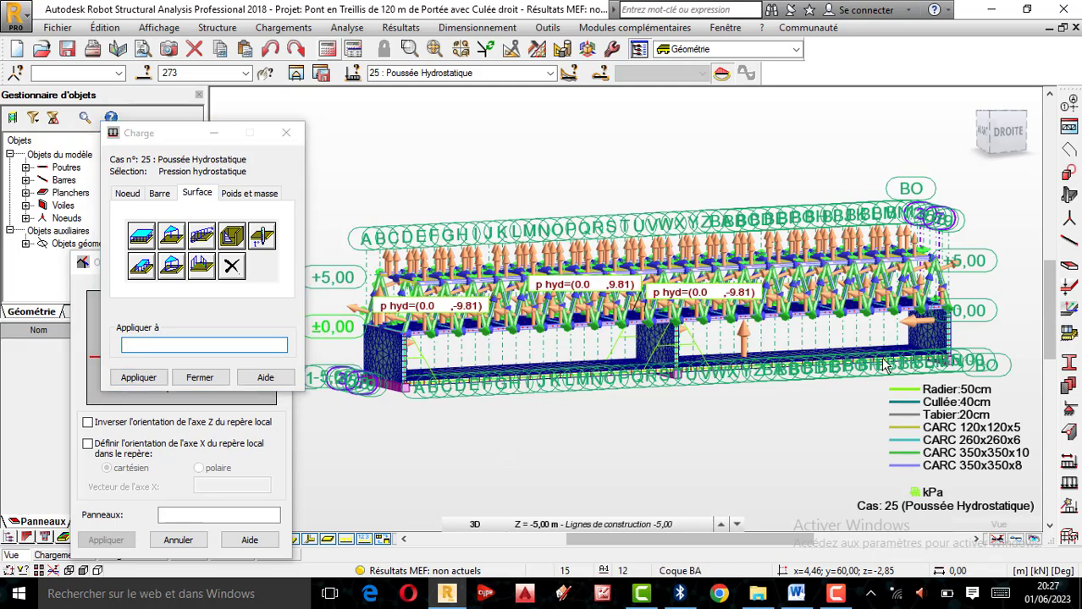
pyautogui.click(220, 345)
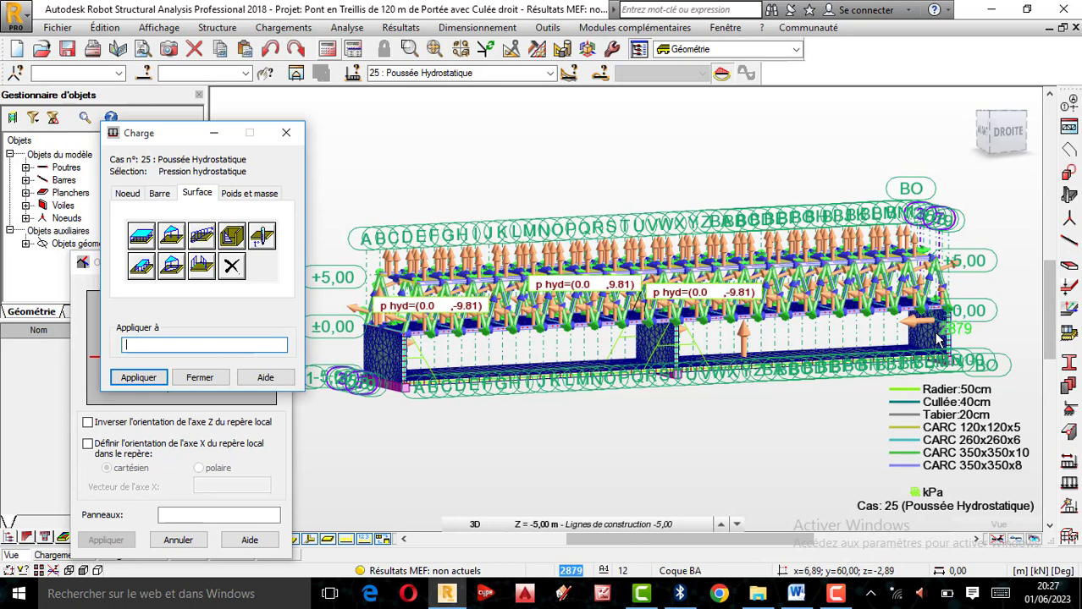
pyautogui.scroll(3, 937, 339)
pyautogui.click(927, 335)
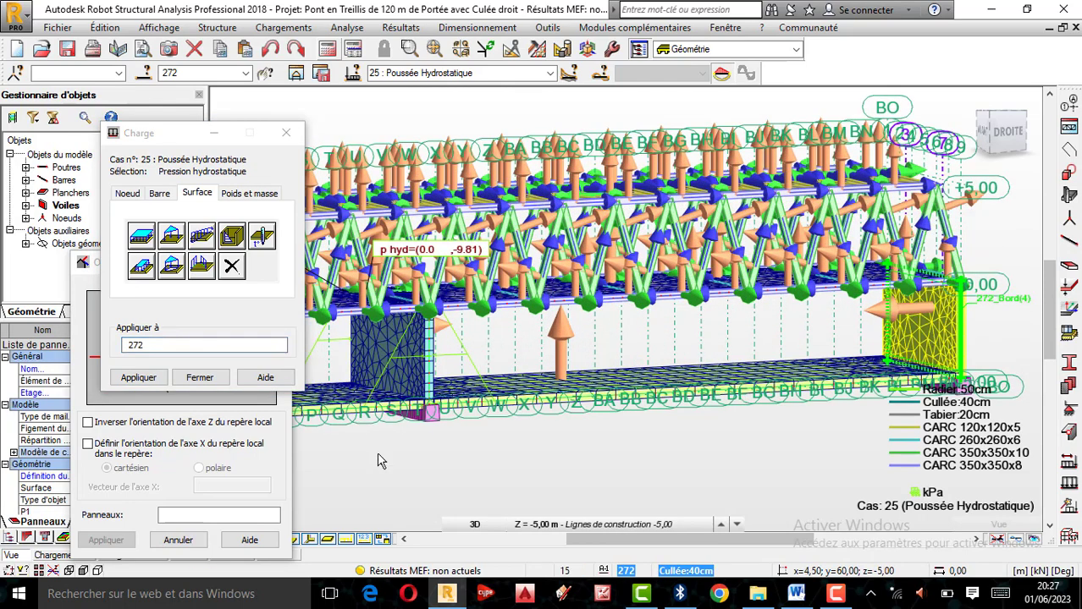
pyautogui.click(139, 378)
pyautogui.click(140, 379)
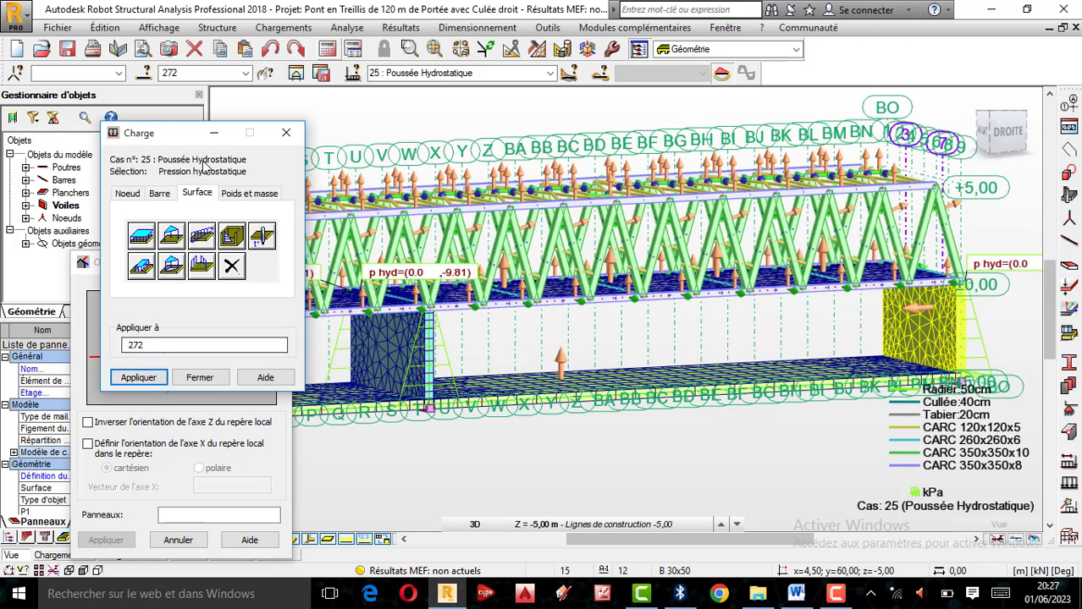
pyautogui.click(271, 51)
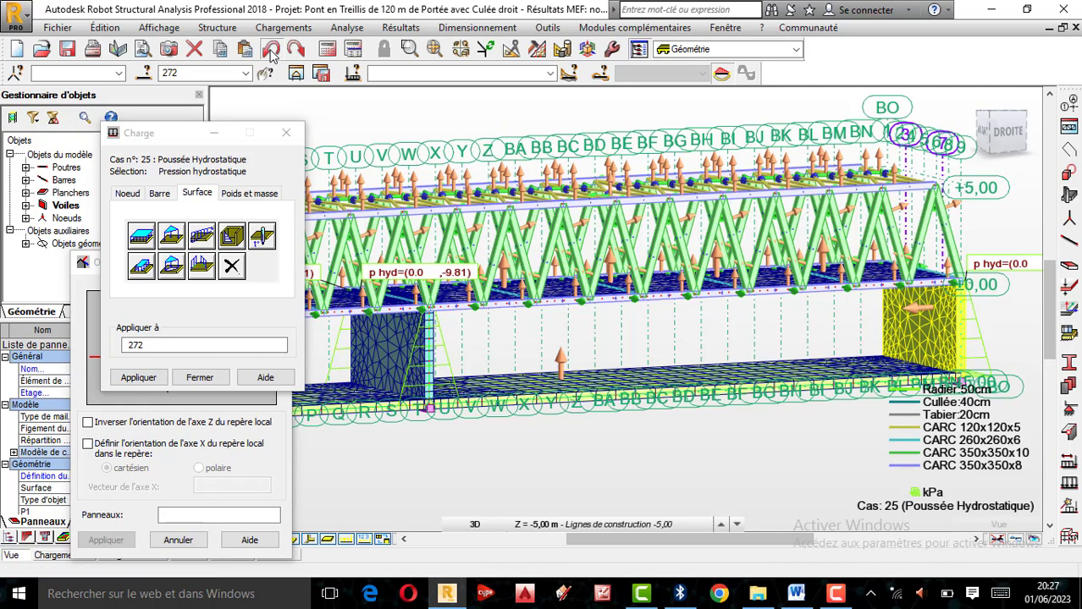
# Set the liquid's unit weight to -1000 kg/m³ and apply the hydrostatic pressure to the far end abutment wall, panel 272
pyautogui.click(232, 239)
pyautogui.click(217, 340)
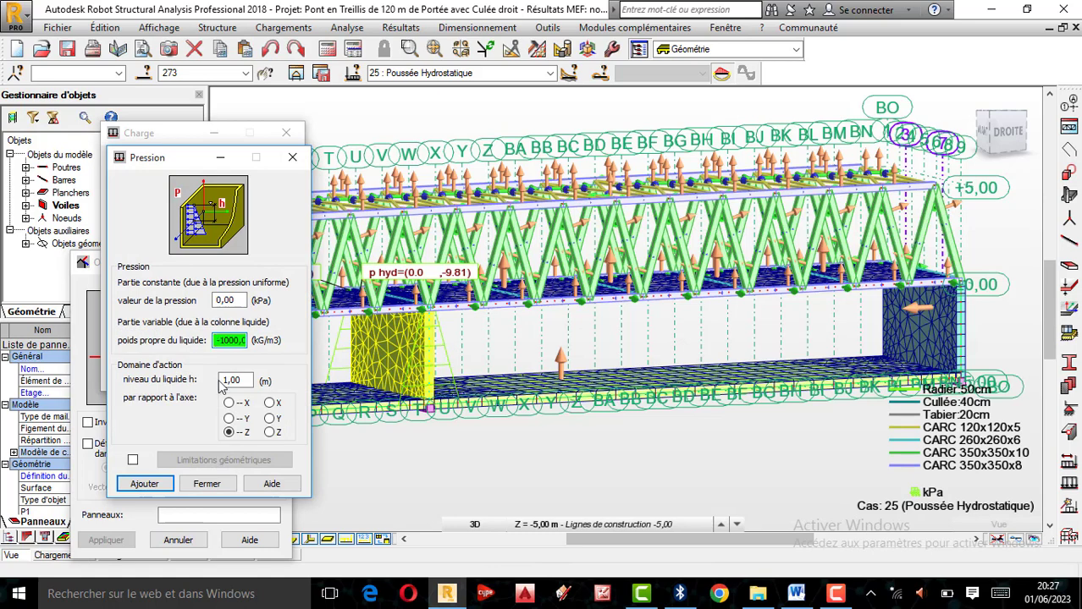
pyautogui.click(140, 493)
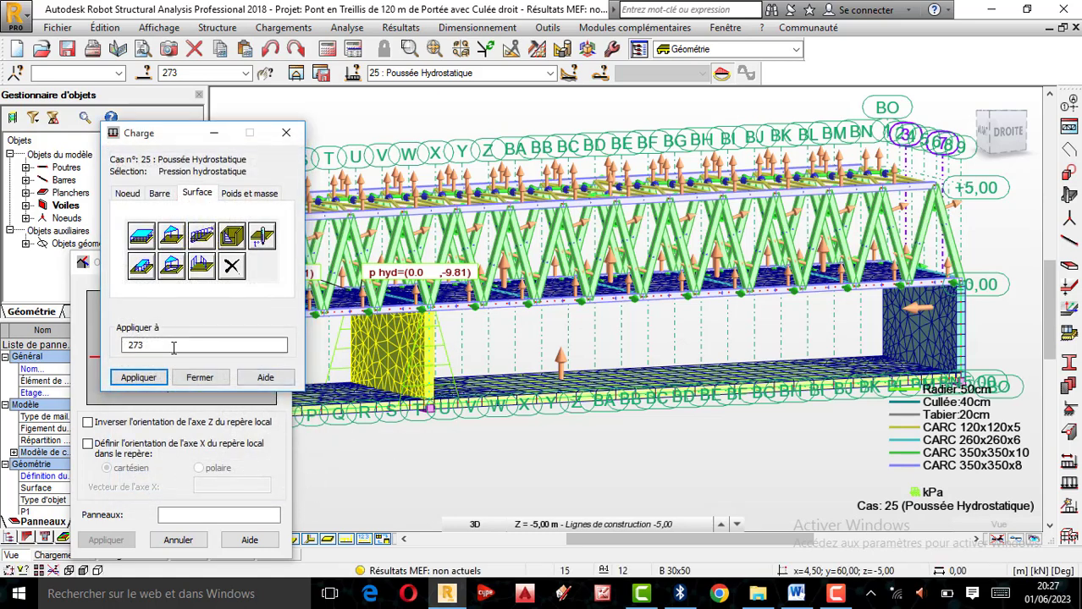
pyautogui.doubleClick(172, 347)
pyautogui.press('BackSpace')
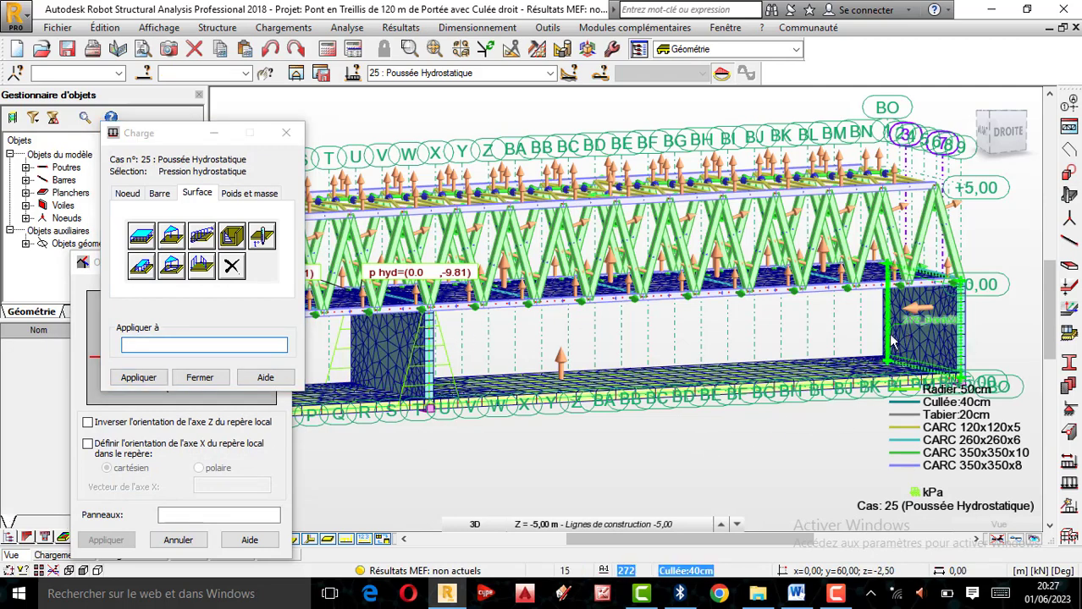
pyautogui.click(941, 341)
pyautogui.click(146, 382)
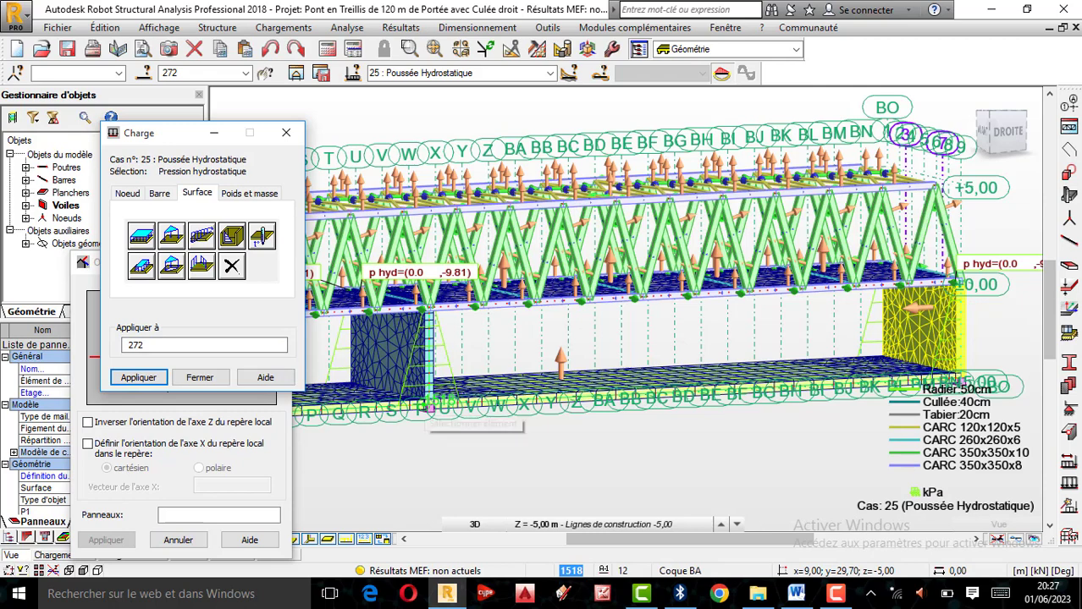
# Examine the hydrostatic pressures on the abutment walls from a rotated 3D view that exposes the Radier slab
pyautogui.rightClick(682, 332)
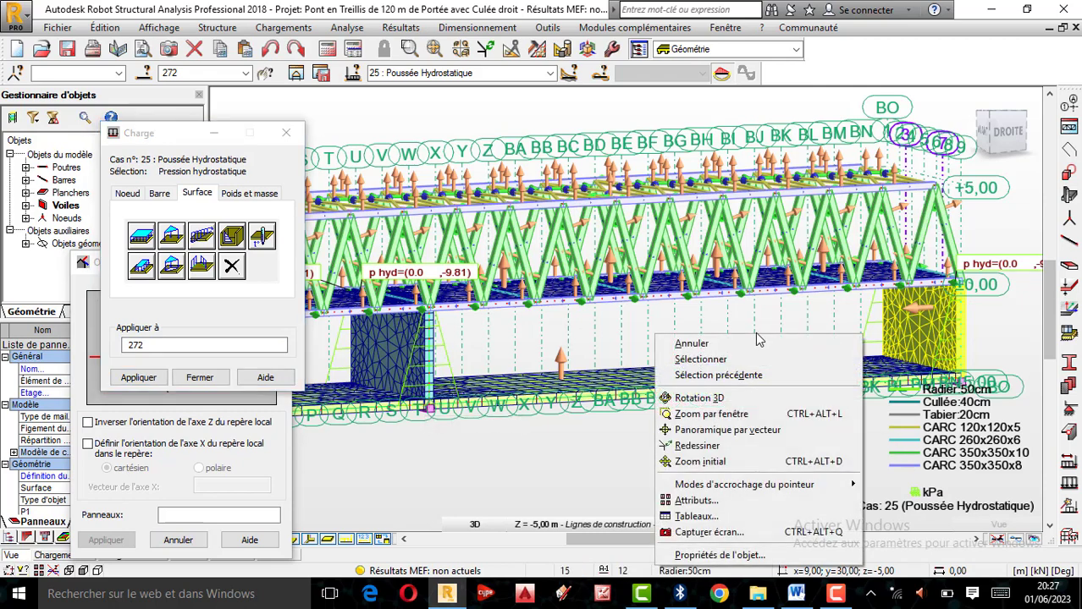
pyautogui.click(688, 400)
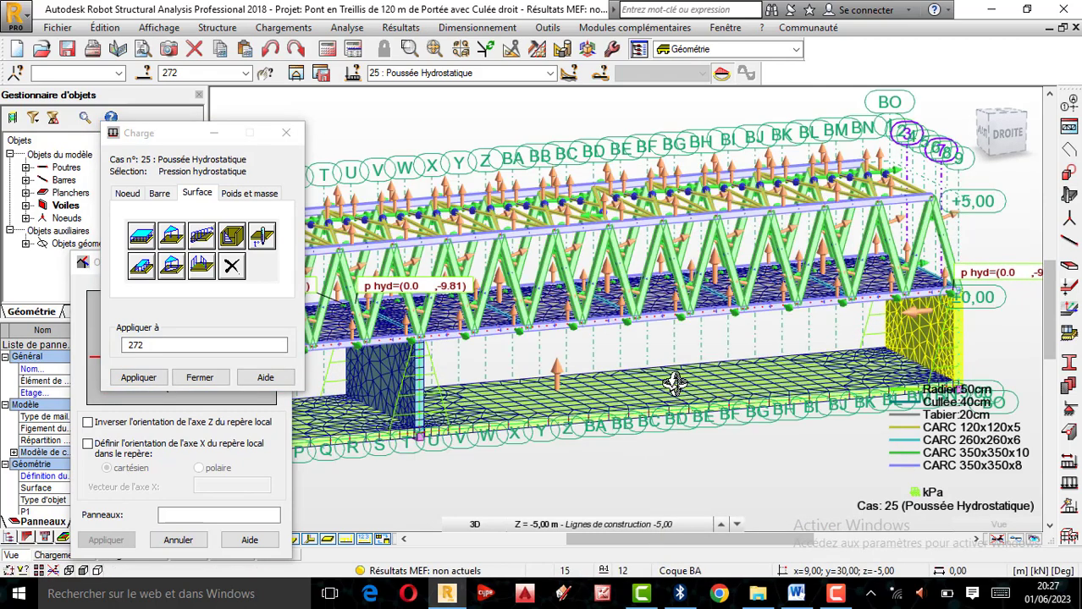
pyautogui.scroll(-3, 668, 381)
pyautogui.moveTo(560, 416); pyautogui.dragTo(556, 433)
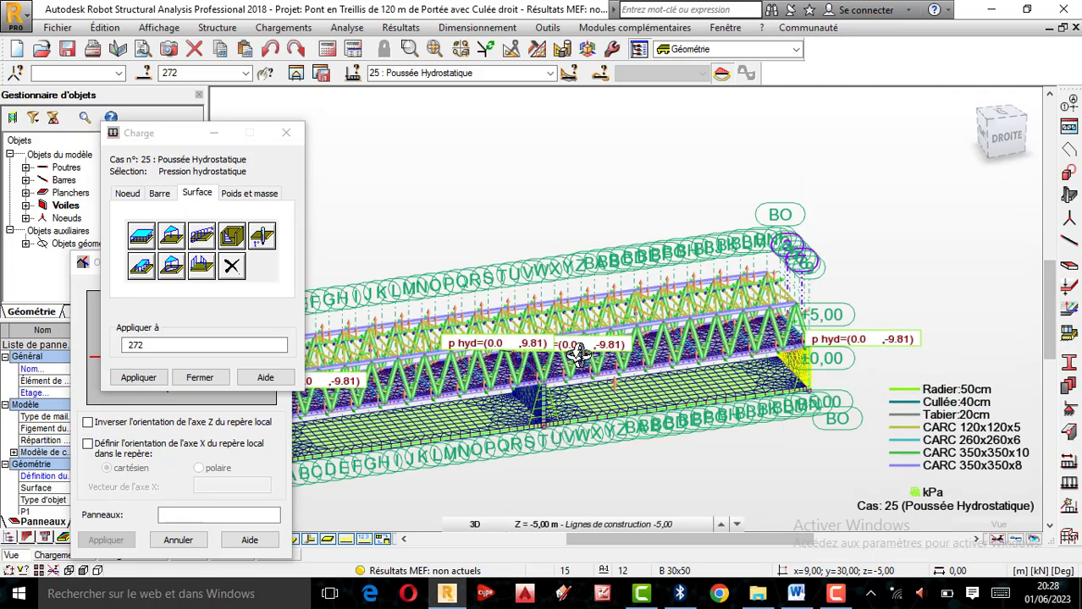
pyautogui.scroll(-2, 550, 411)
pyautogui.scroll(4, 551, 406)
pyautogui.scroll(-2, 612, 313)
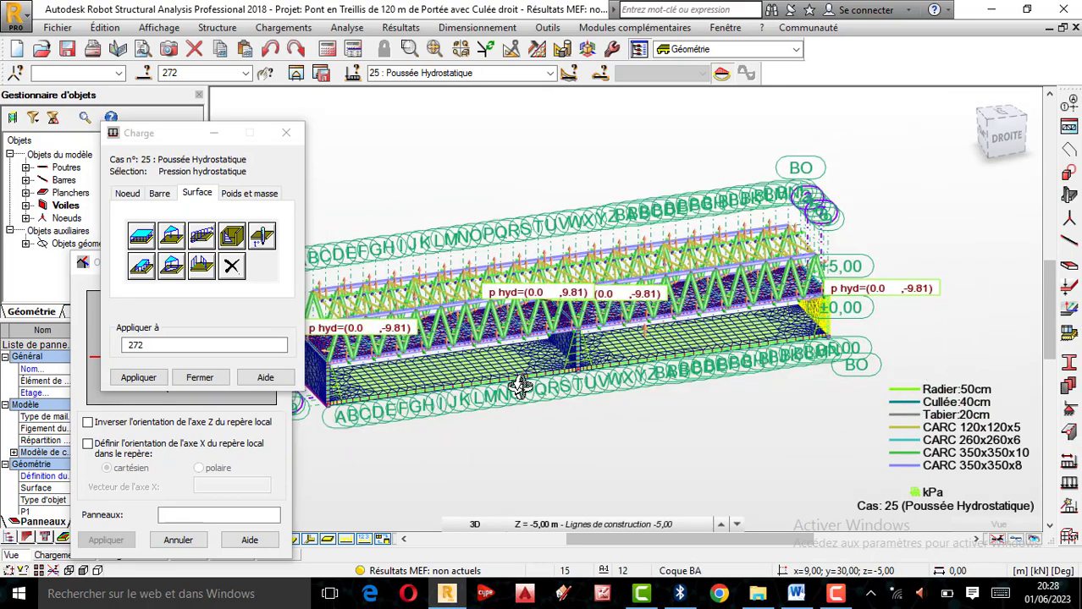
pyautogui.moveTo(520, 387); pyautogui.dragTo(535, 403)
pyautogui.scroll(3, 547, 437)
pyautogui.scroll(-1, 522, 363)
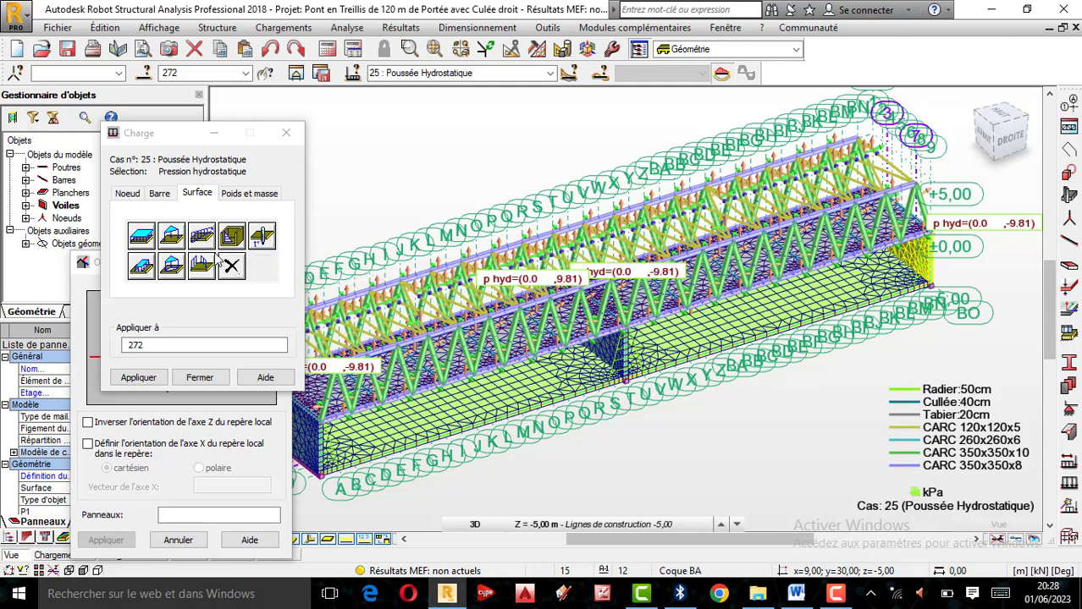
# Apply the same -1000 kg/m³ hydrostatic pressure to the Radier slab, panel 282
pyautogui.click(165, 344)
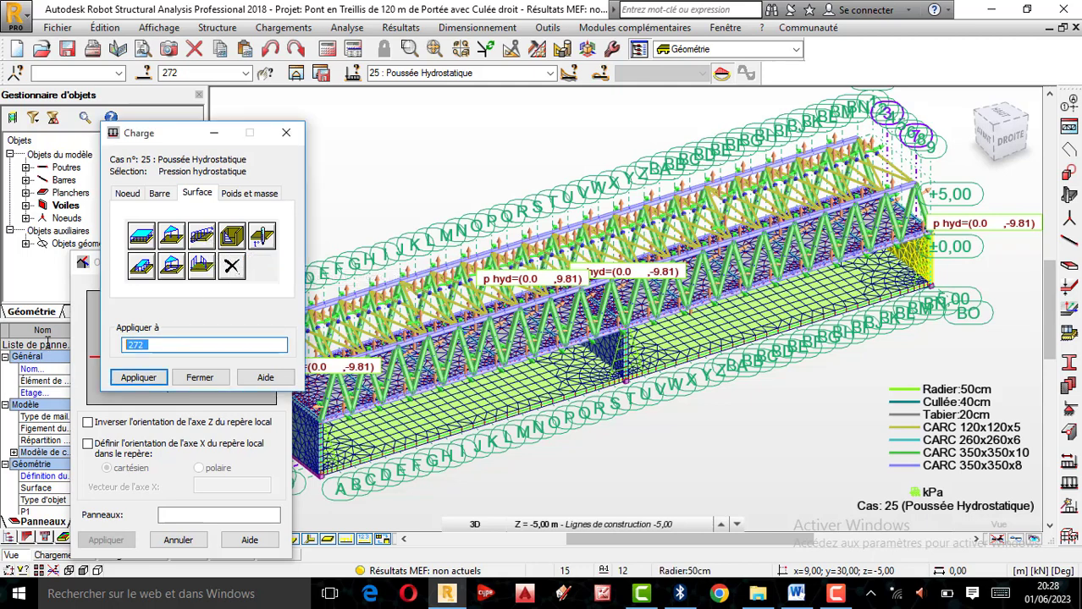
pyautogui.press('BackSpace')
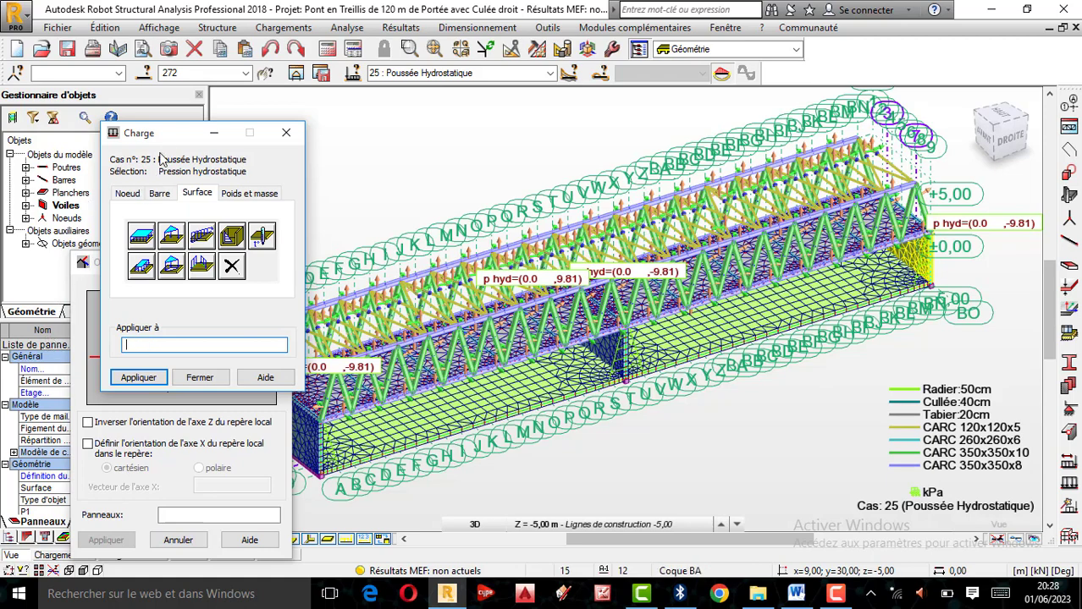
pyautogui.click(523, 397)
pyautogui.click(135, 378)
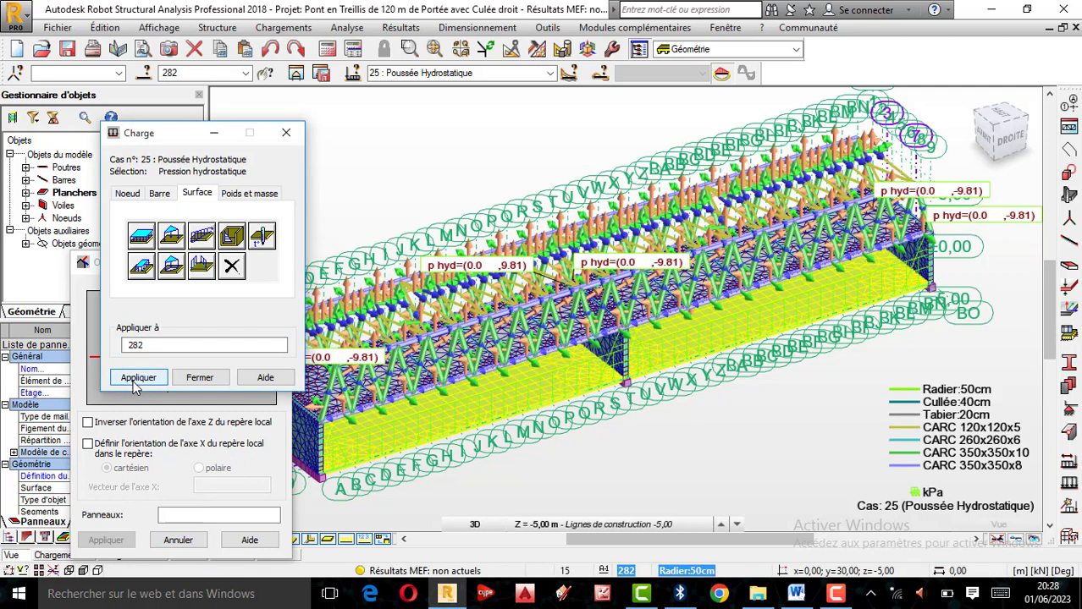
# Examine the pressure direction and distribution on the Radier slab and the abutment walls from several 3D viewing angles
pyautogui.rightClick(683, 158)
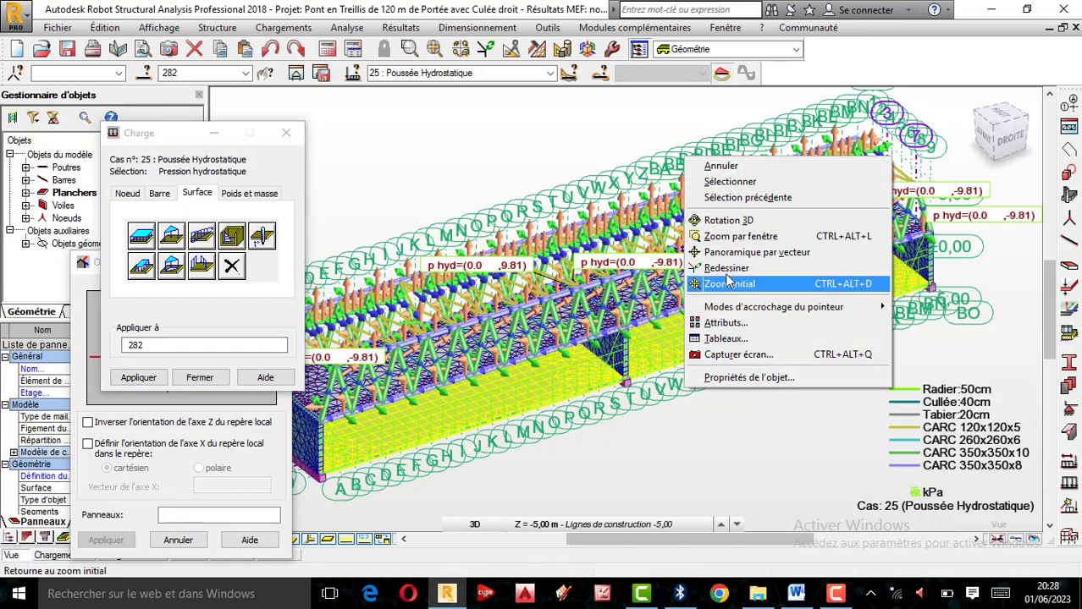
pyautogui.click(724, 221)
pyautogui.moveTo(724, 222); pyautogui.dragTo(681, 340)
pyautogui.moveTo(653, 384); pyautogui.dragTo(515, 427)
pyautogui.scroll(3, 509, 378)
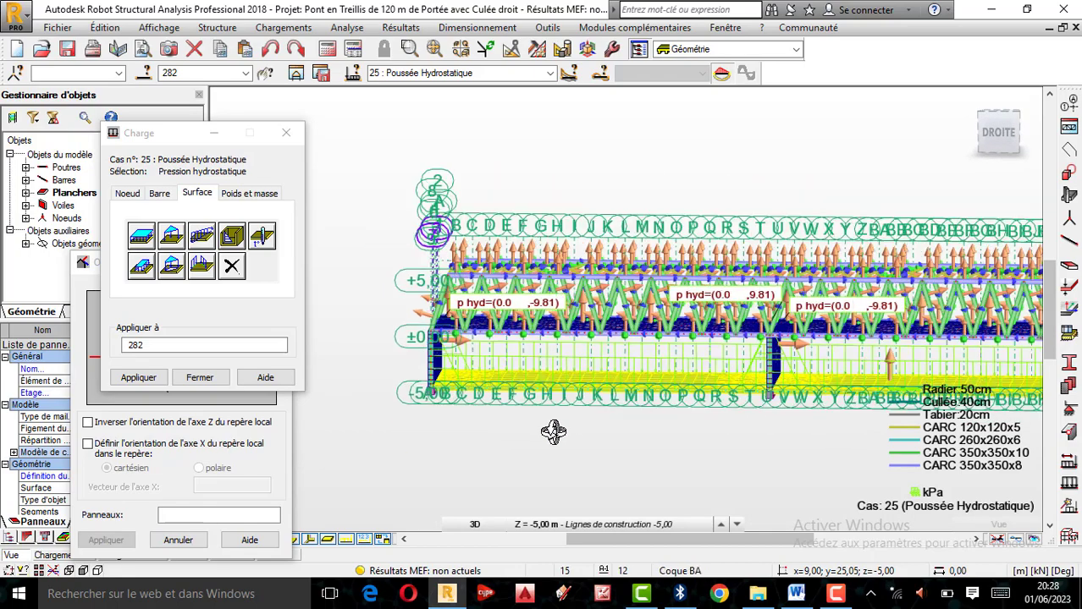
pyautogui.scroll(-2, 494, 429)
pyautogui.scroll(3, 675, 453)
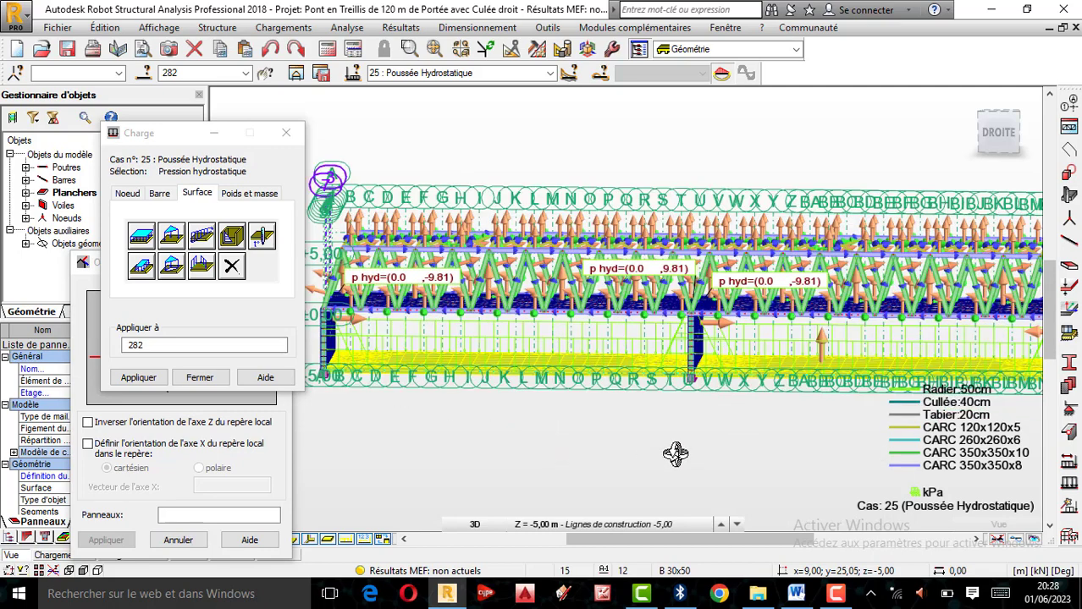
pyautogui.scroll(-1, 562, 447)
pyautogui.moveTo(510, 416); pyautogui.dragTo(541, 426)
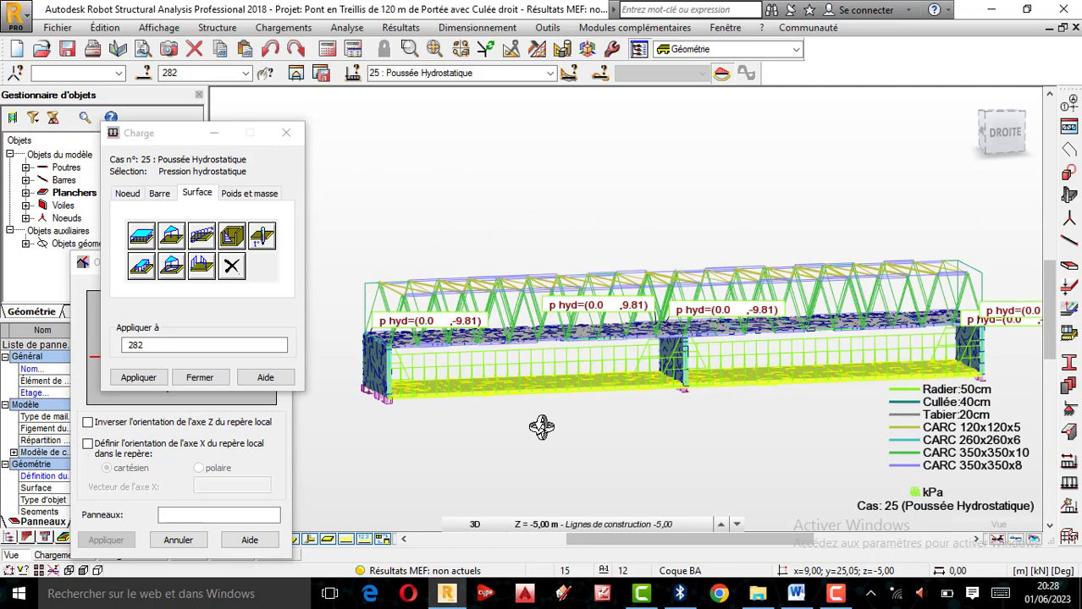
pyautogui.rightClick(507, 207)
pyautogui.click(459, 220)
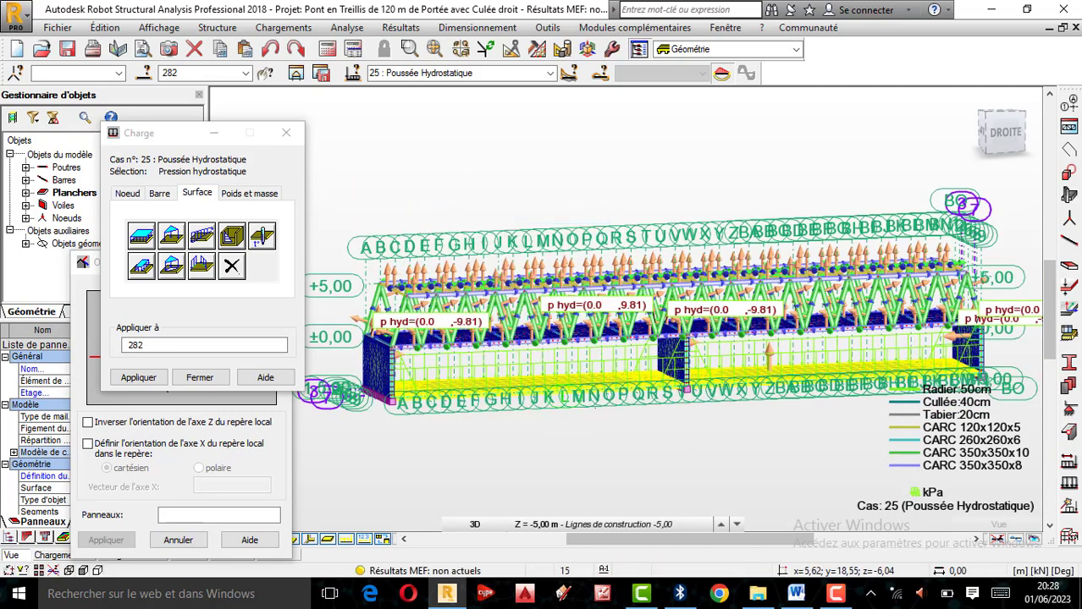
pyautogui.rightClick(540, 185)
pyautogui.click(497, 250)
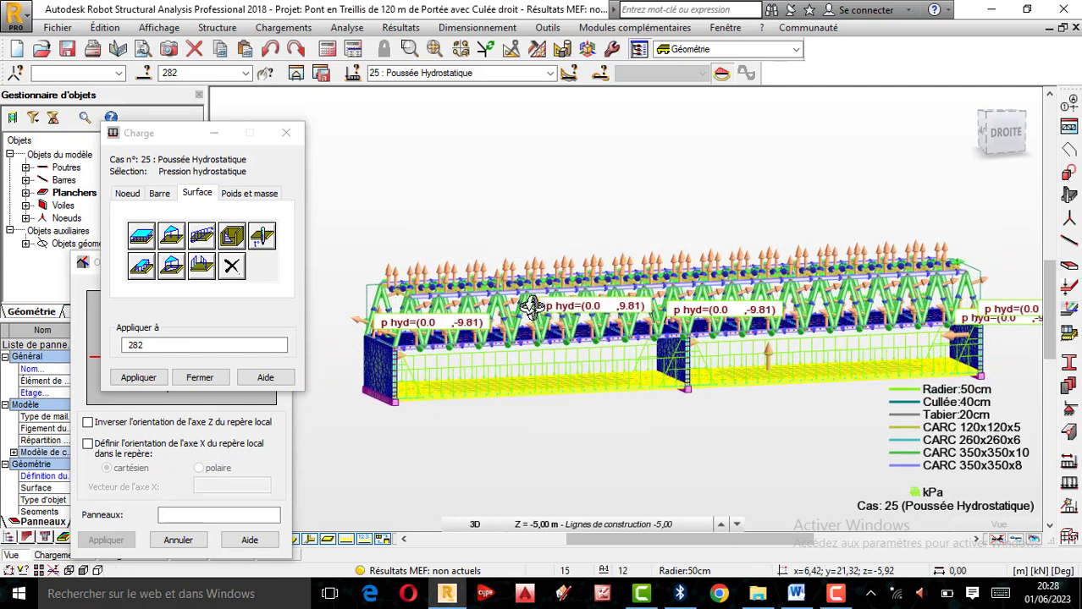
pyautogui.moveTo(532, 300); pyautogui.dragTo(550, 341)
pyautogui.rightClick(481, 205)
pyautogui.click(430, 212)
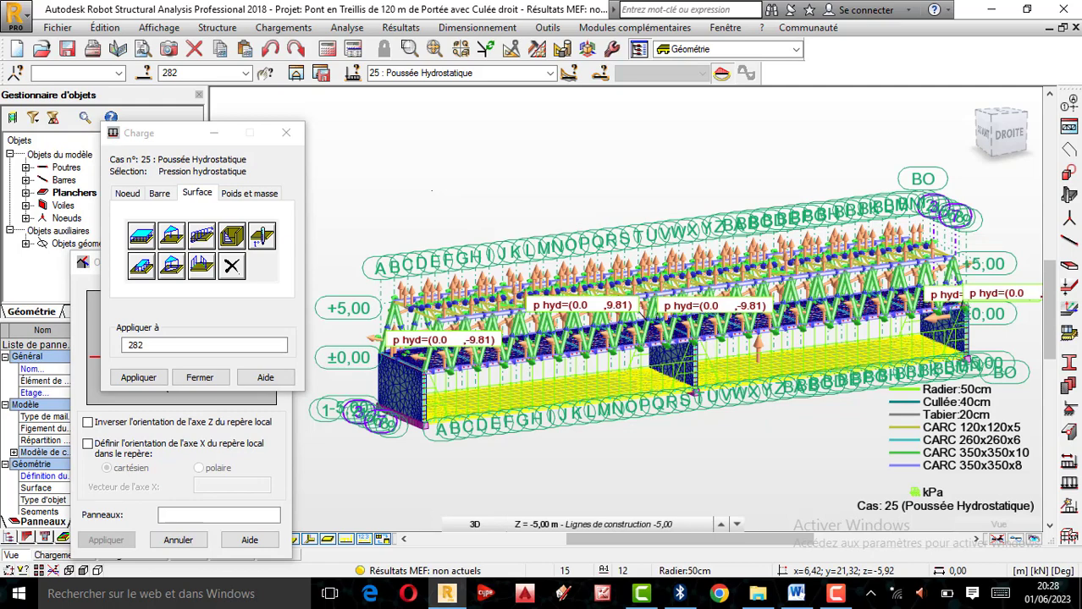
# Close the load definition and local axis orientation dialogs, clear the slab selection, and display the case 25 load symbols on the model
pyautogui.click(285, 134)
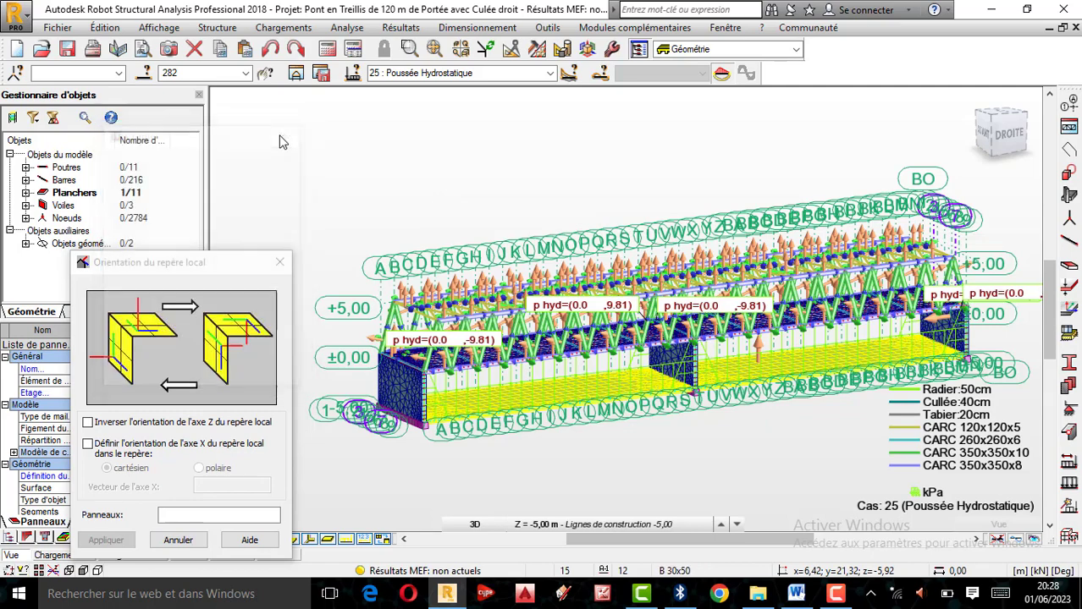
pyautogui.click(339, 209)
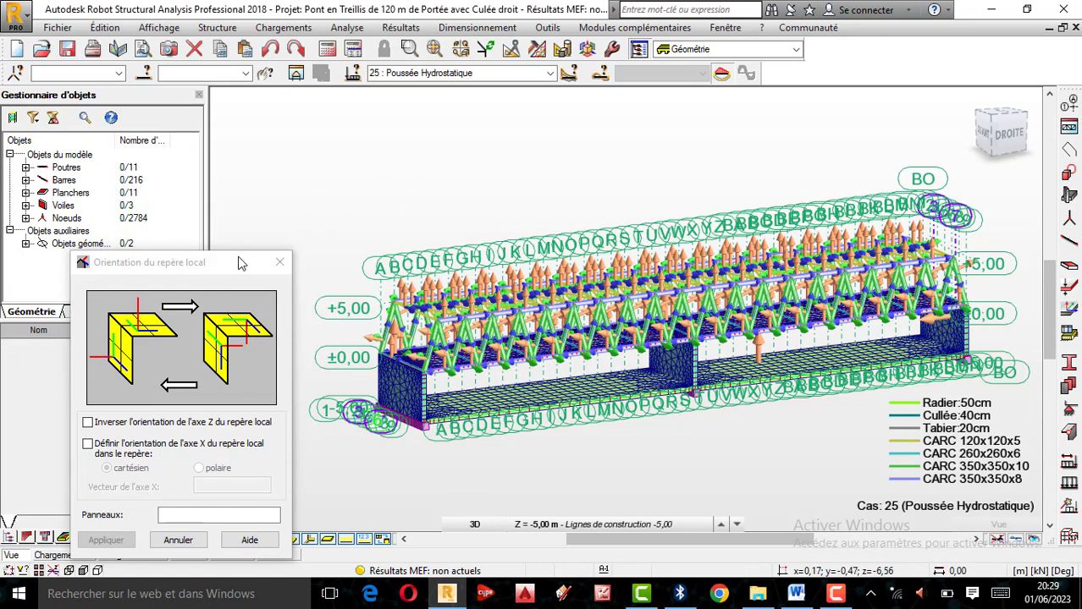
pyautogui.click(279, 262)
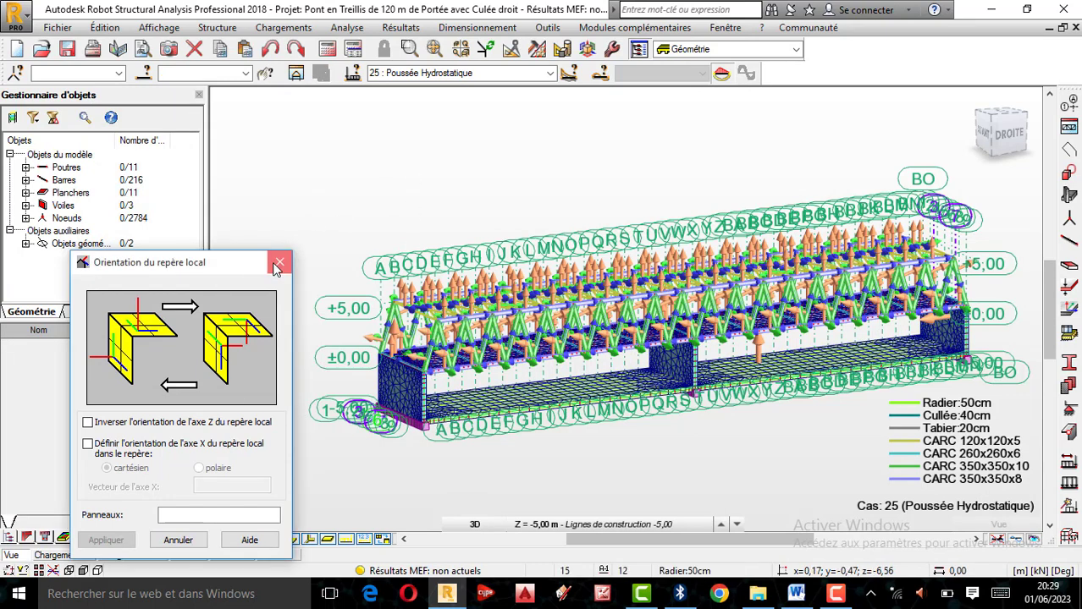
pyautogui.click(347, 542)
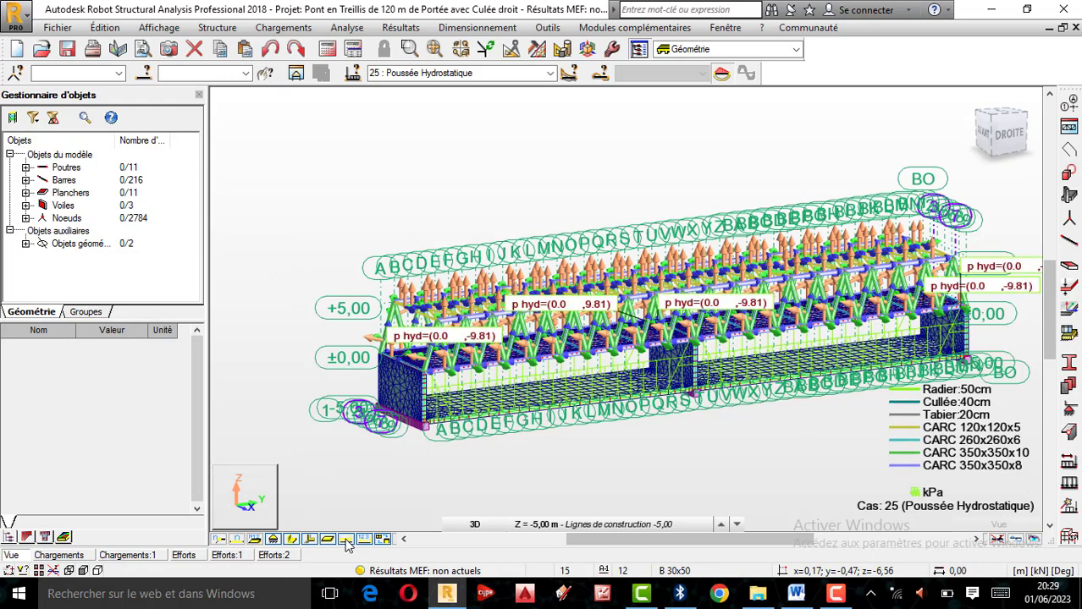
pyautogui.click(363, 541)
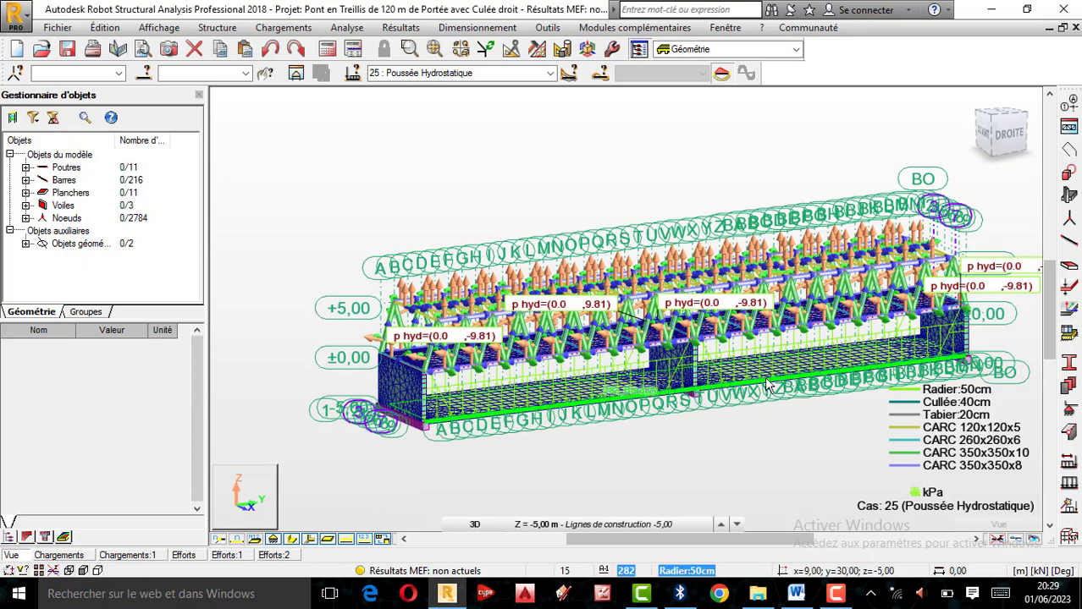
pyautogui.scroll(2, 634, 343)
pyautogui.scroll(-2, 638, 339)
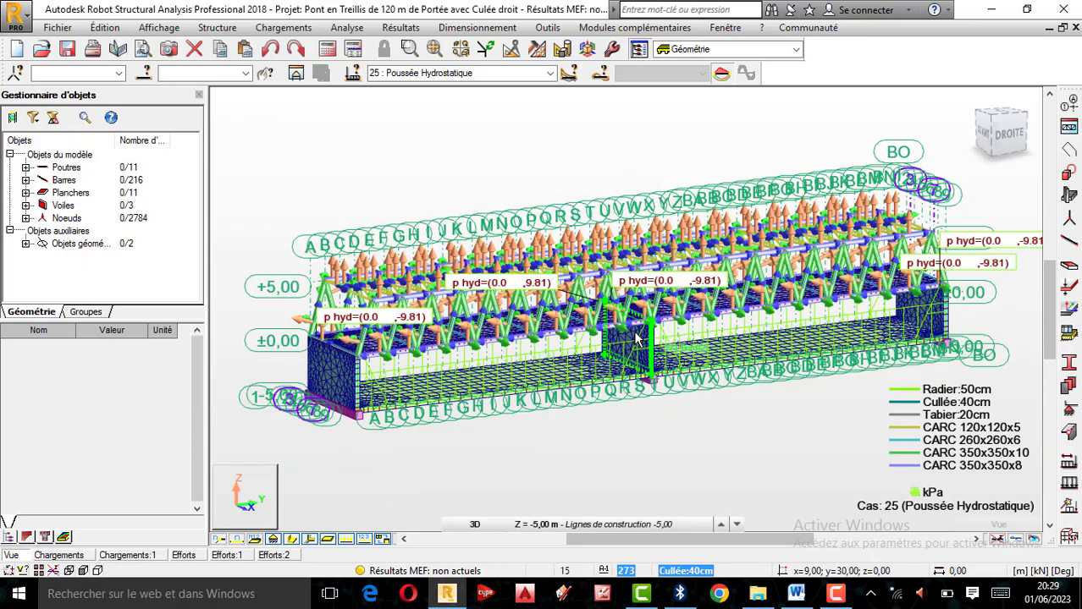
# Examine the case 25 hydrostatic pressures on the Radier slab and abutment walls from the opposite side of the bridge in 3D
pyautogui.rightClick(826, 421)
pyautogui.click(767, 258)
pyautogui.moveTo(711, 326); pyautogui.dragTo(429, 277)
pyautogui.scroll(2, 467, 382)
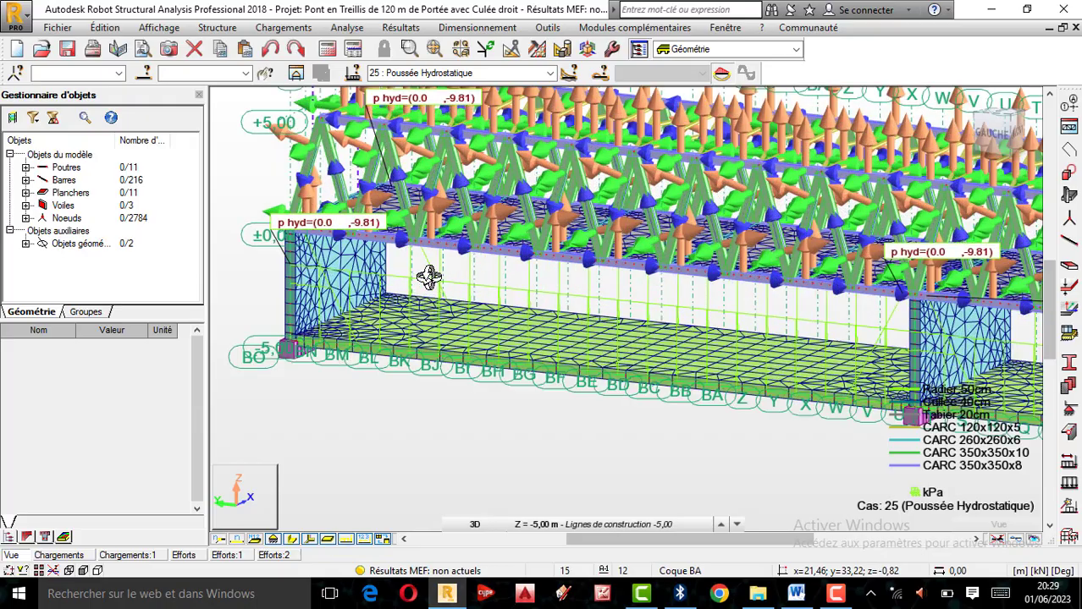
pyautogui.scroll(4, 413, 285)
pyautogui.scroll(-4, 412, 287)
pyautogui.scroll(3, 383, 277)
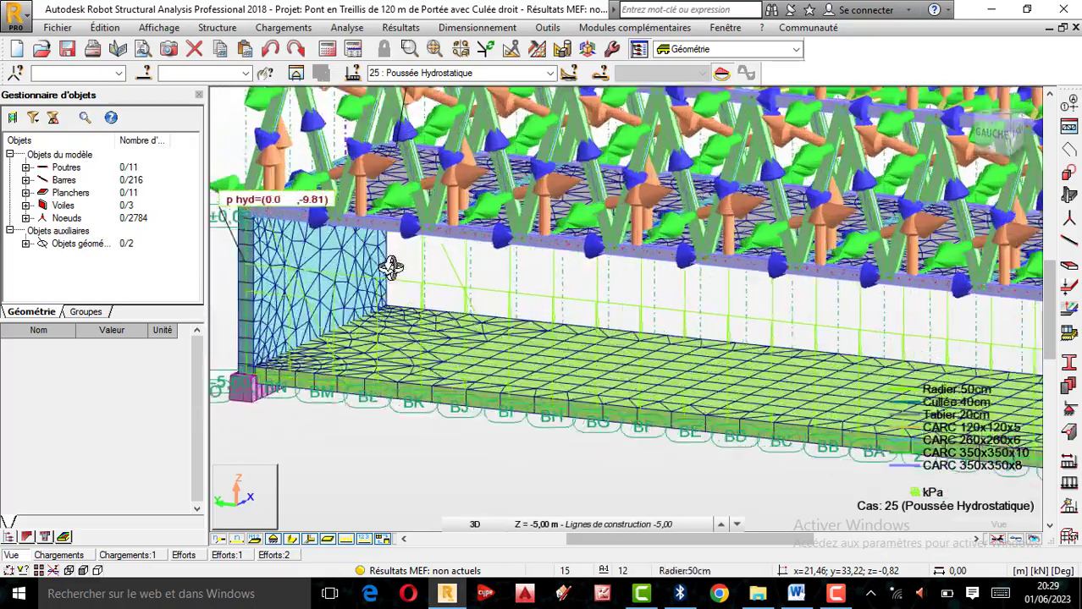
pyautogui.scroll(-5, 391, 267)
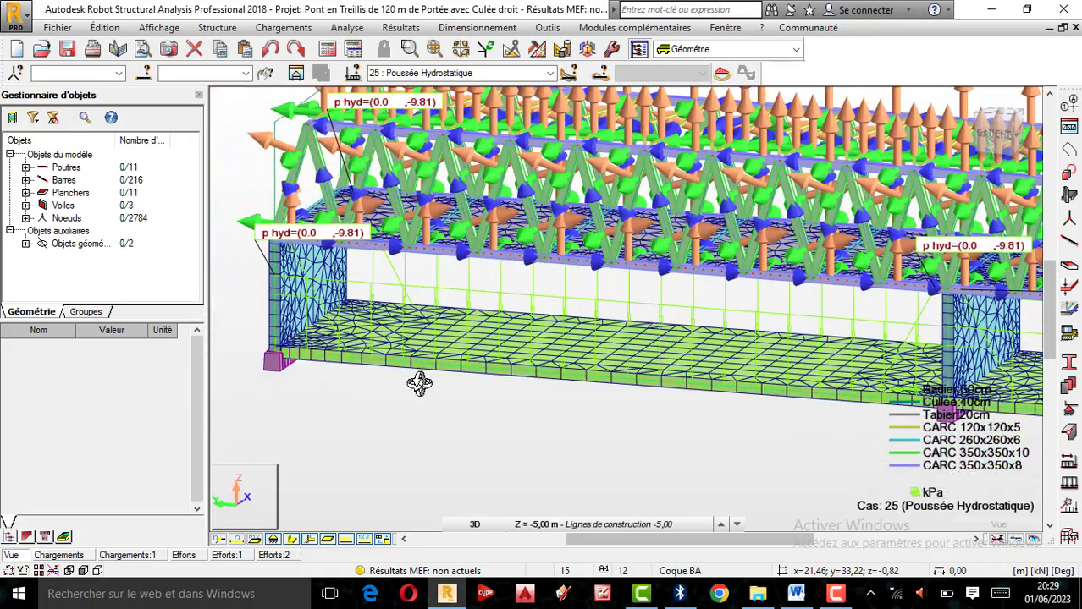
pyautogui.moveTo(416, 379); pyautogui.dragTo(613, 293)
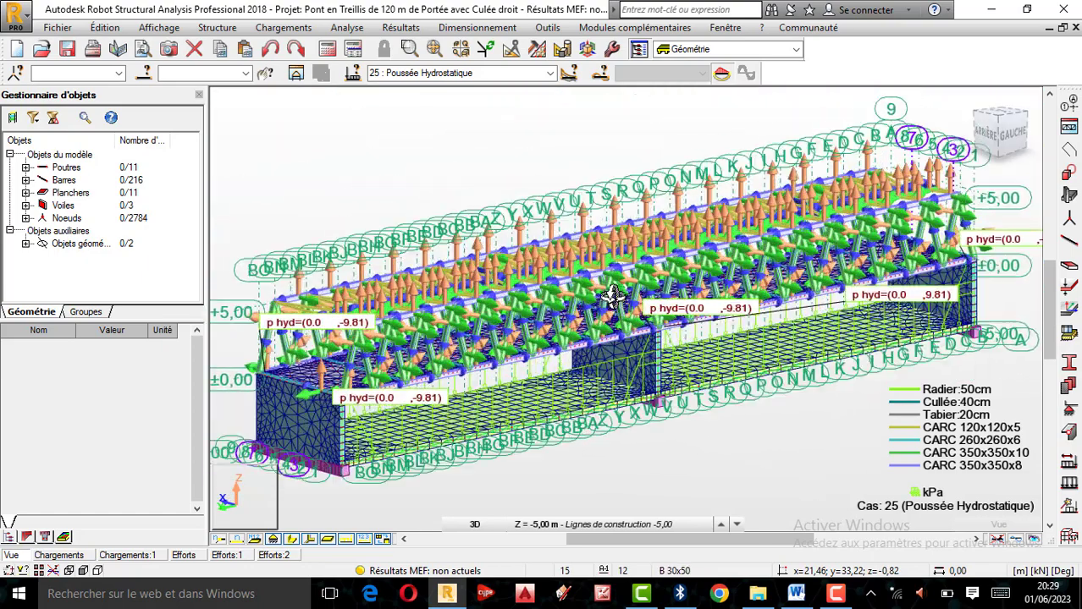
# Display the earth pressure loads of case 2, Poussée de terre, for comparison and return to case 25, Poussée Hydrostatique
pyautogui.click(550, 73)
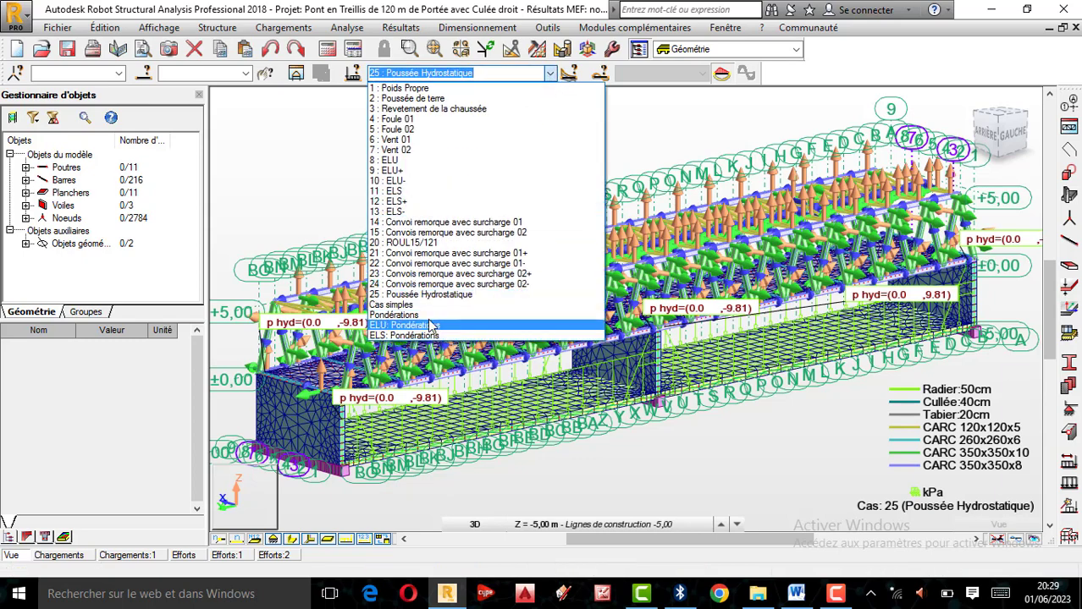
pyautogui.click(421, 101)
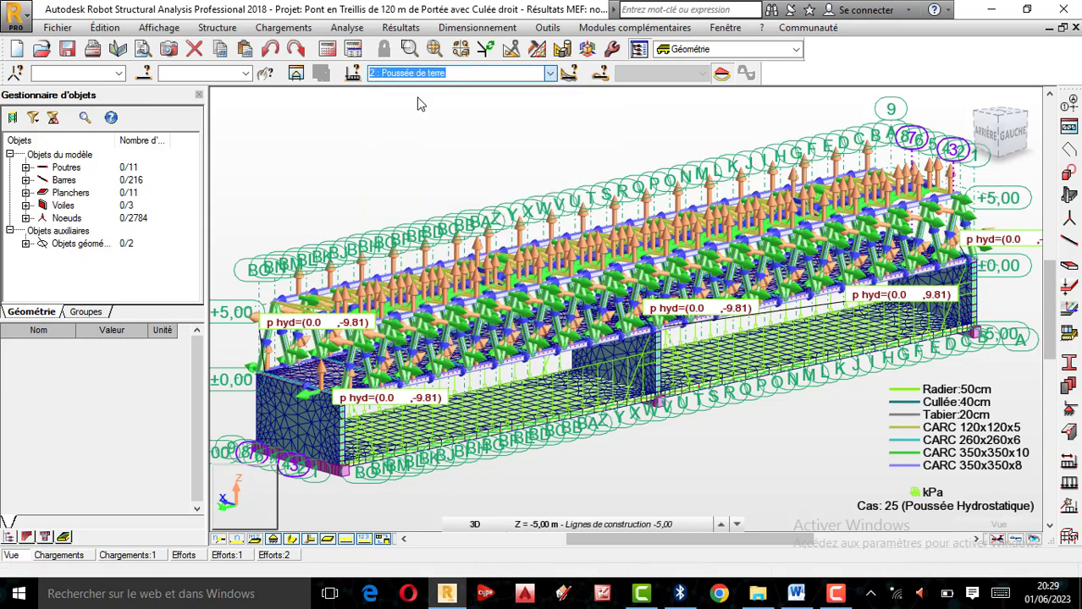
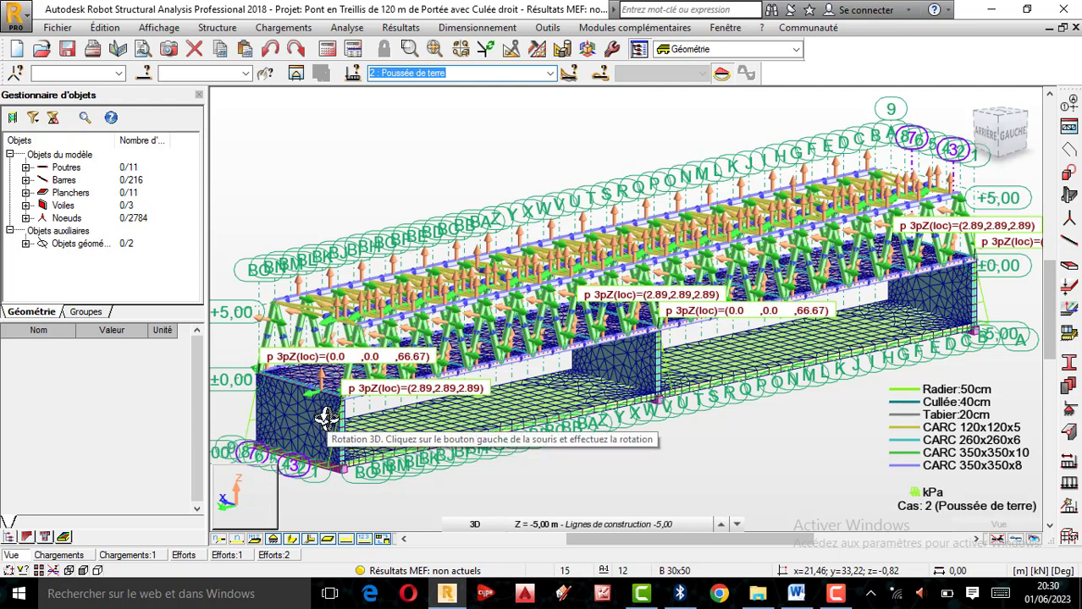
pyautogui.click(550, 74)
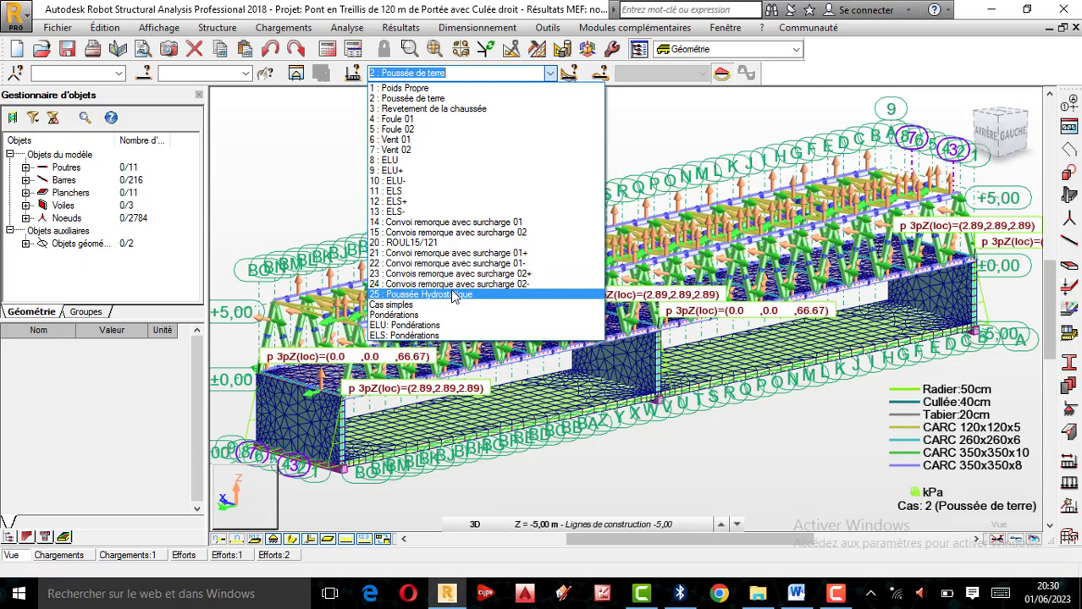
pyautogui.click(446, 295)
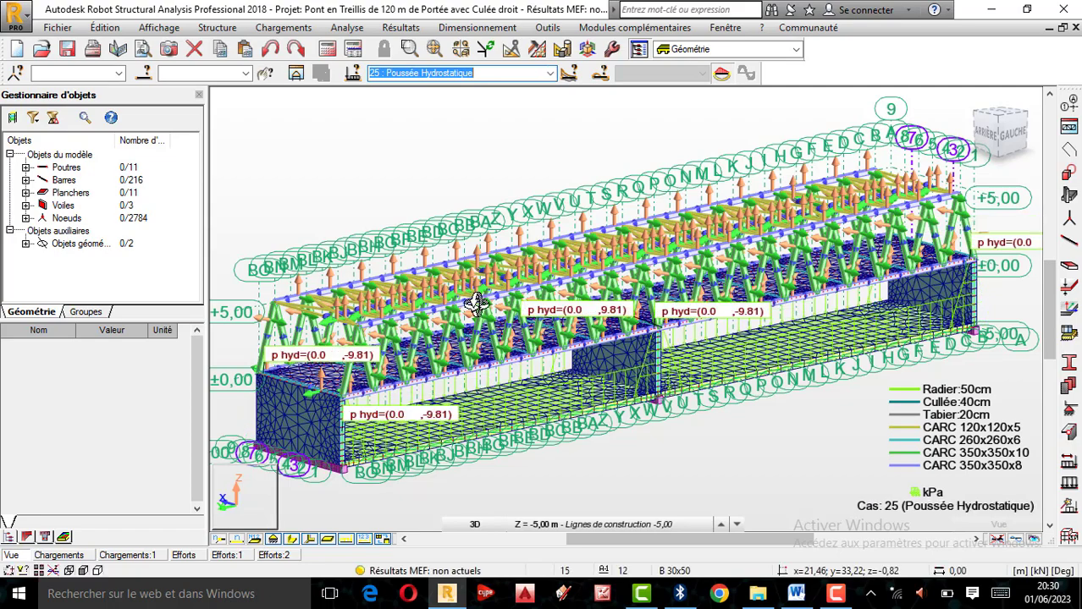
pyautogui.scroll(5, 477, 306)
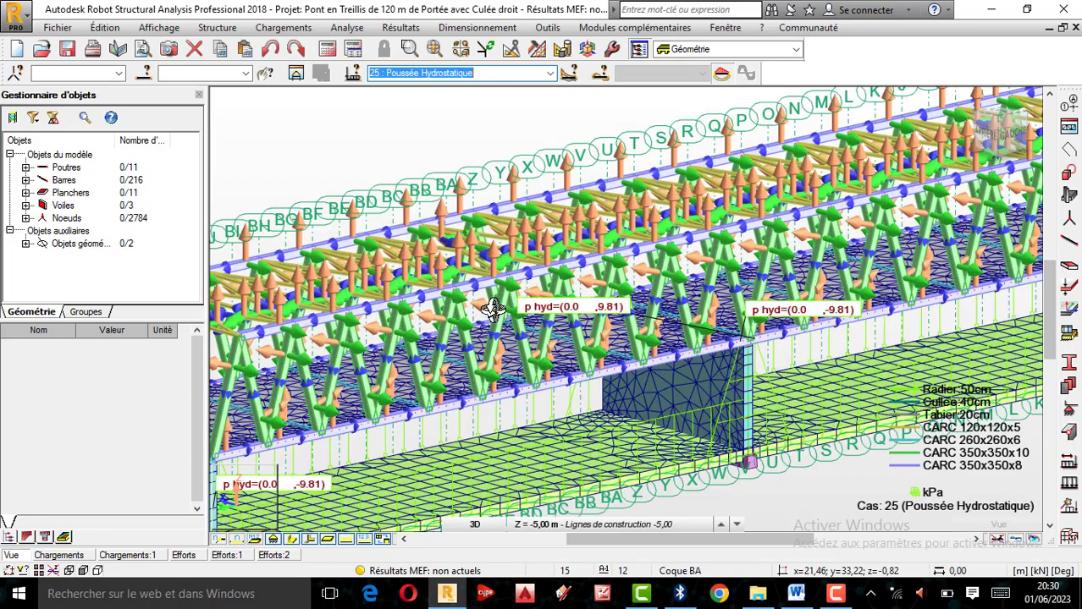
pyautogui.scroll(-3, 462, 294)
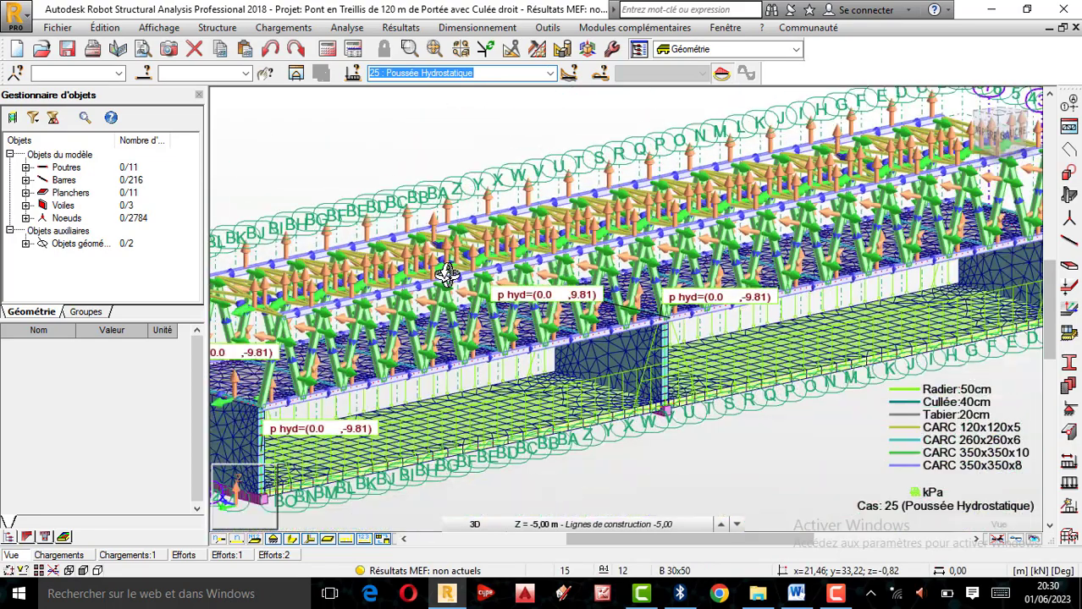
pyautogui.scroll(-3, 510, 311)
pyautogui.scroll(2, 503, 310)
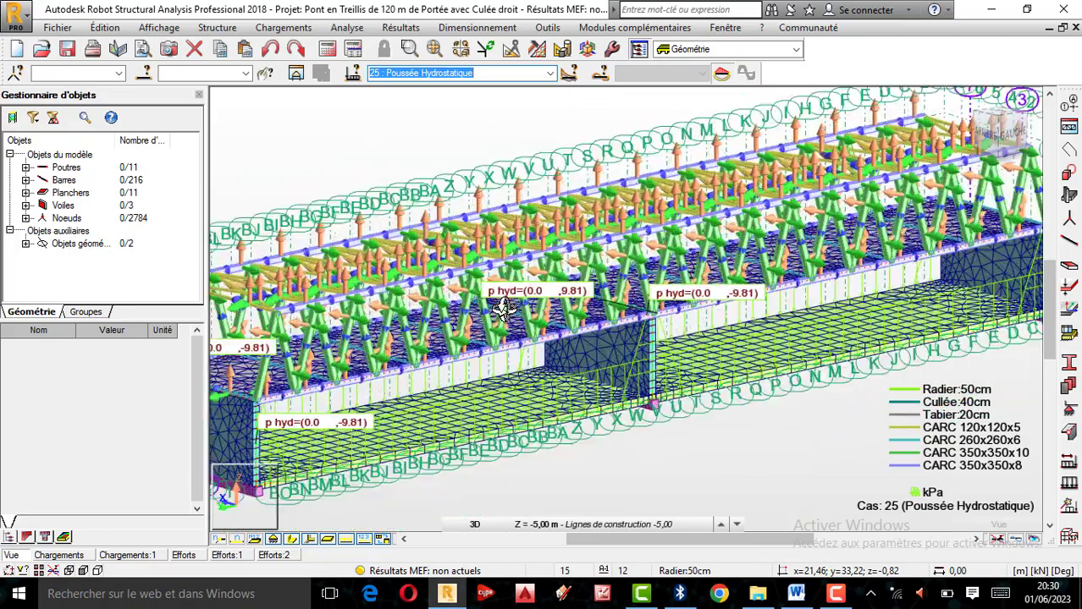
pyautogui.scroll(-4, 502, 310)
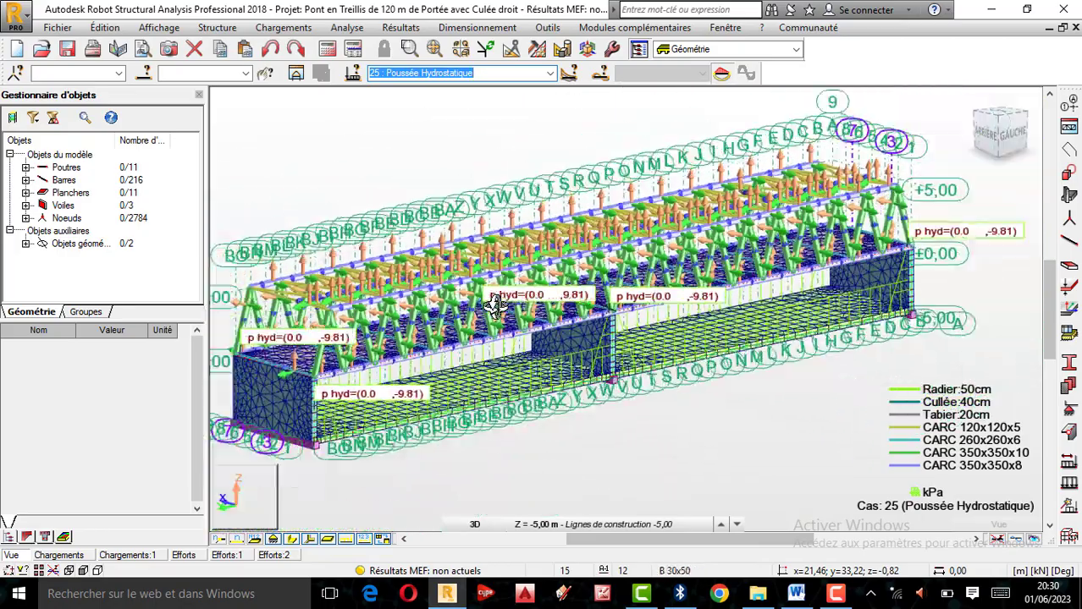
pyautogui.scroll(2, 478, 291)
pyautogui.scroll(-1, 495, 291)
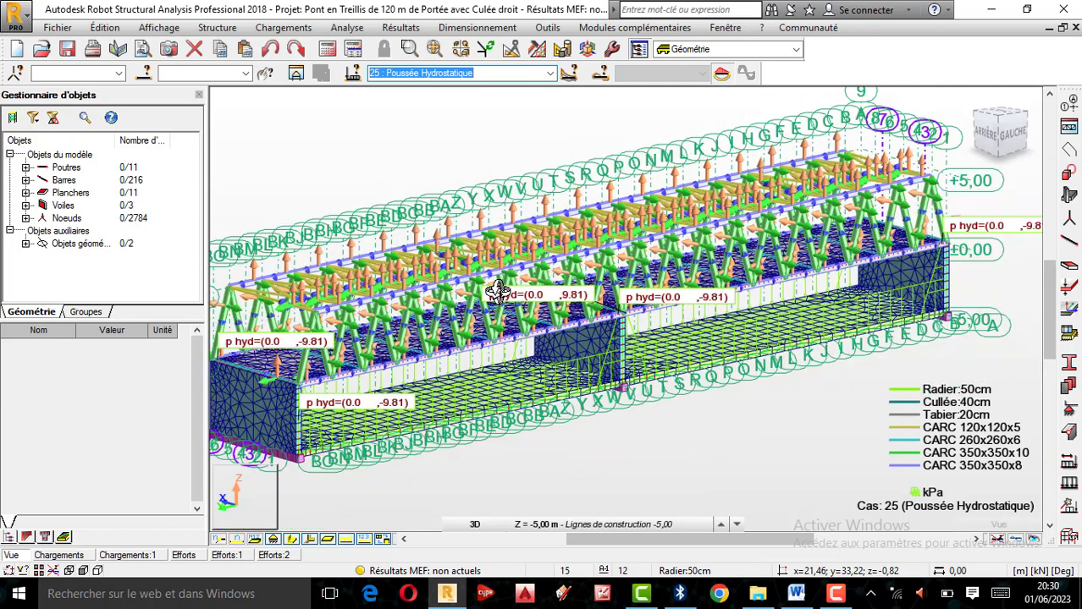
pyautogui.scroll(1, 497, 290)
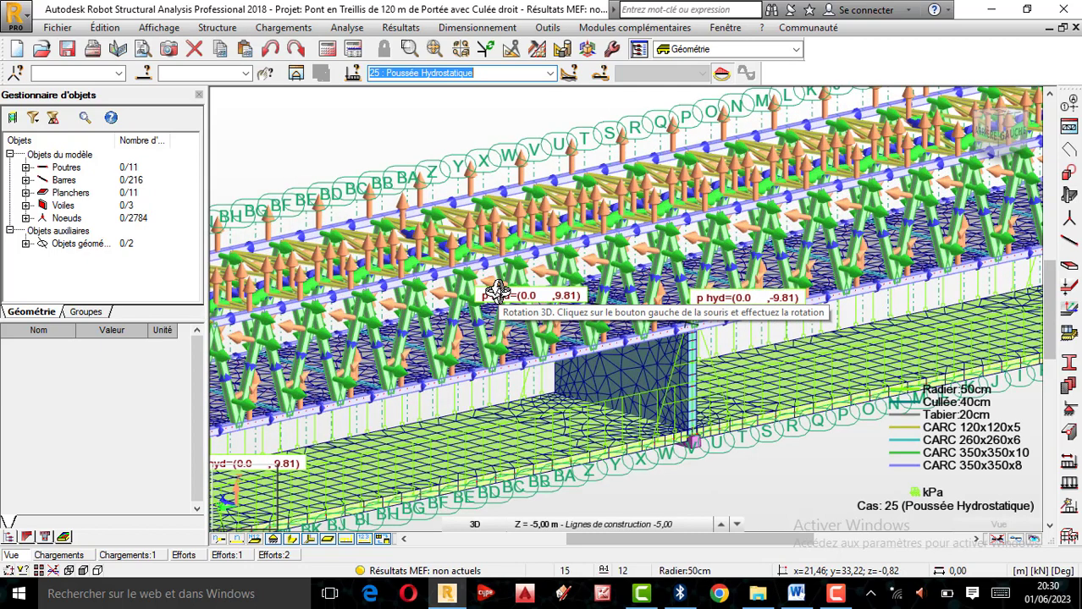
pyautogui.scroll(-1, 497, 290)
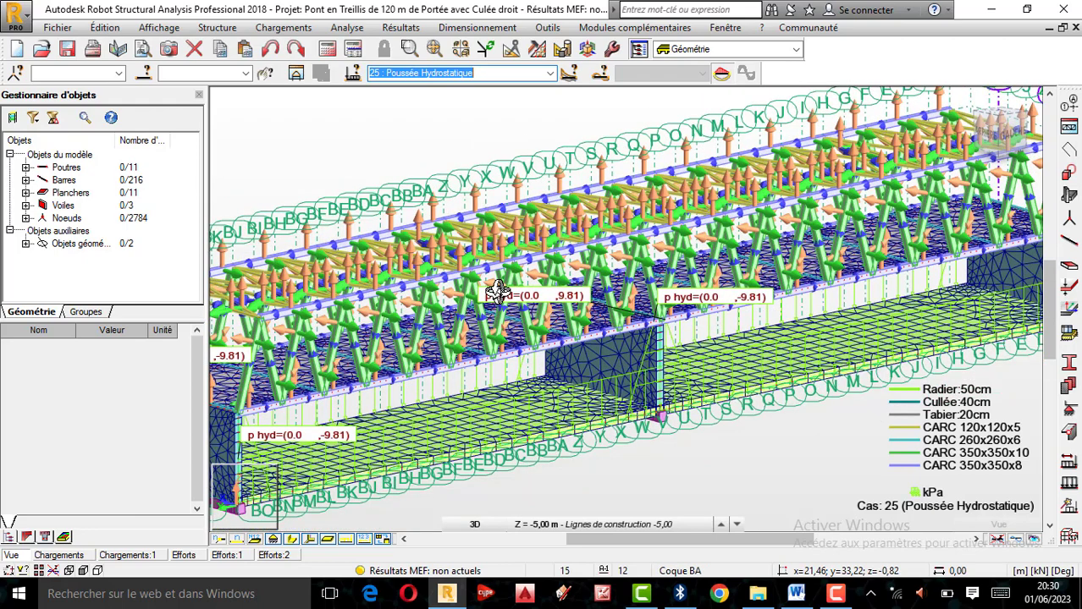
pyautogui.scroll(-4, 497, 291)
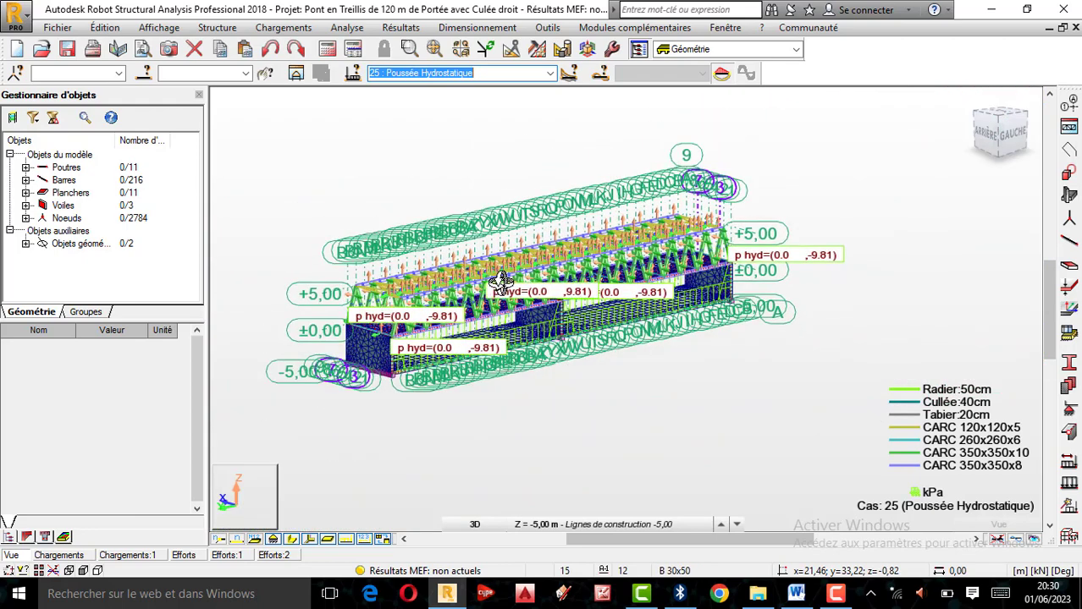
pyautogui.scroll(3, 500, 282)
pyautogui.scroll(2, 415, 297)
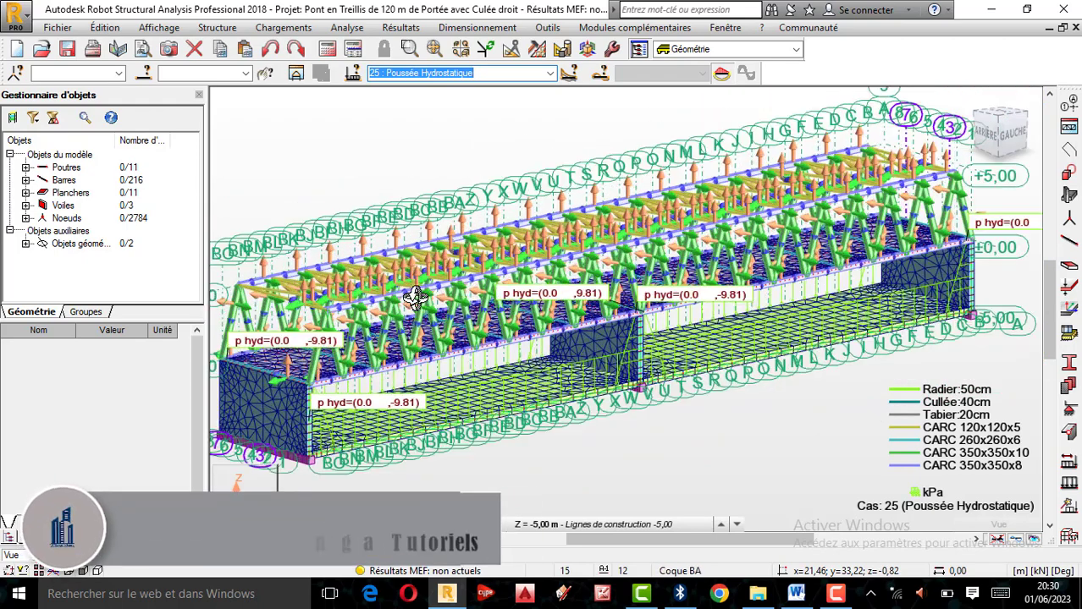
pyautogui.scroll(1, 415, 296)
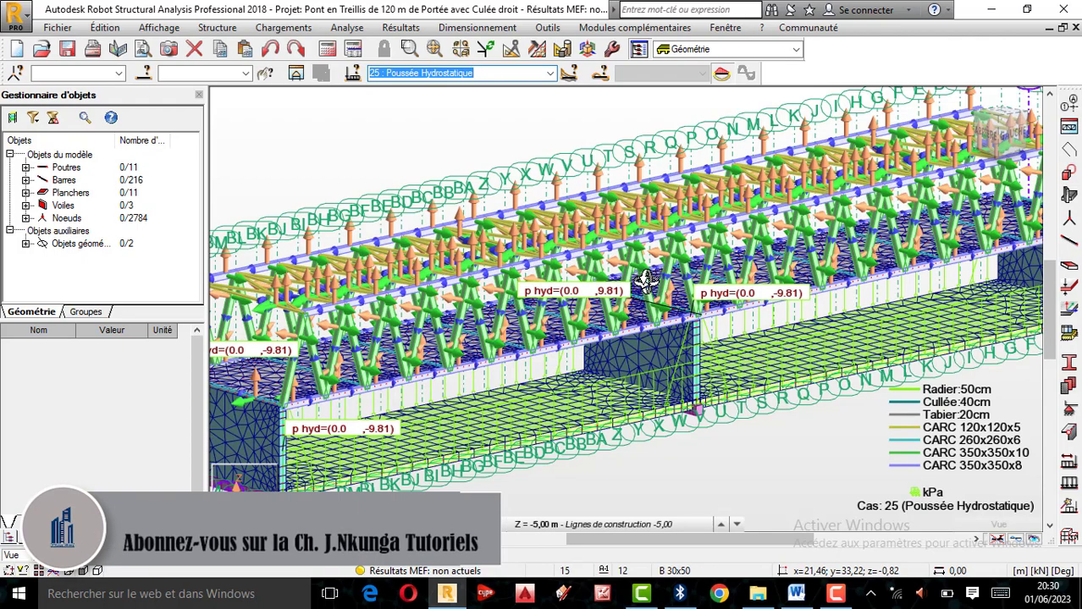
pyautogui.scroll(-4, 593, 283)
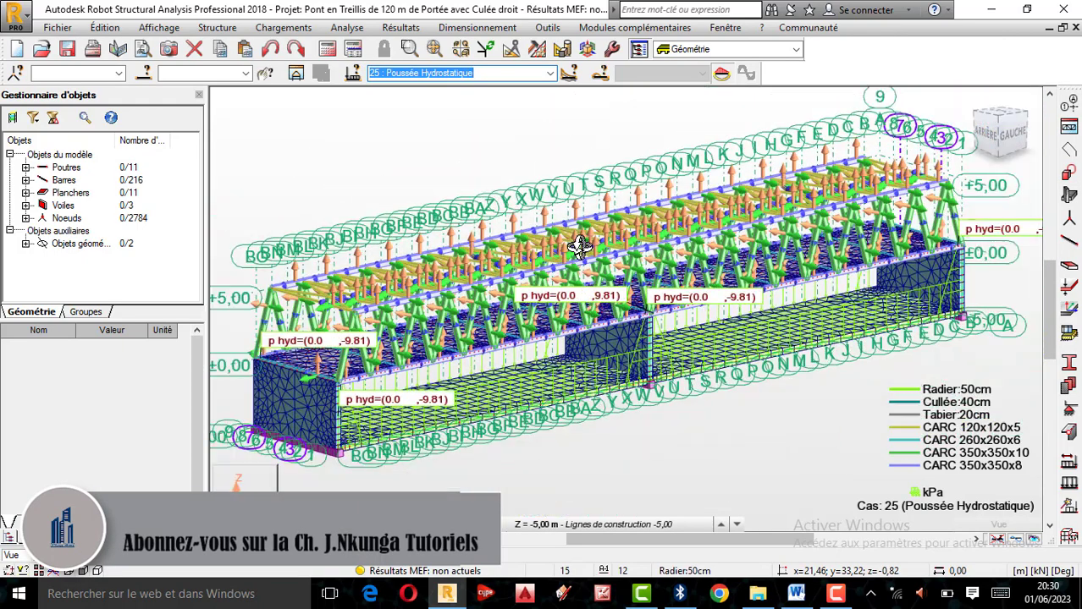
pyautogui.scroll(2, 578, 246)
pyautogui.scroll(-3, 605, 278)
pyautogui.scroll(1, 608, 275)
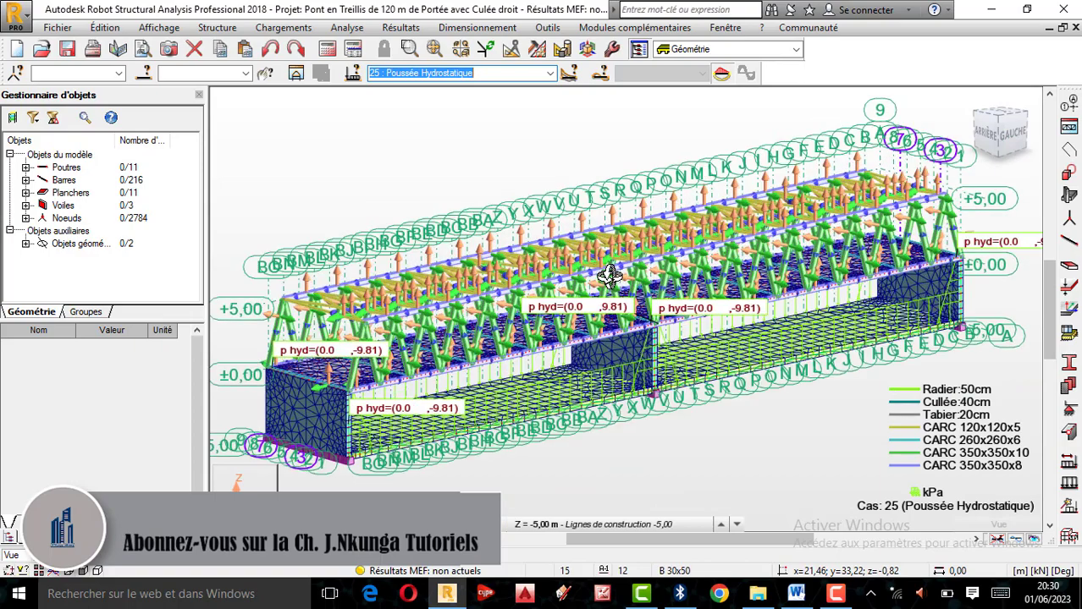
pyautogui.scroll(1, 608, 275)
pyautogui.scroll(-2, 608, 276)
pyautogui.scroll(2, 608, 275)
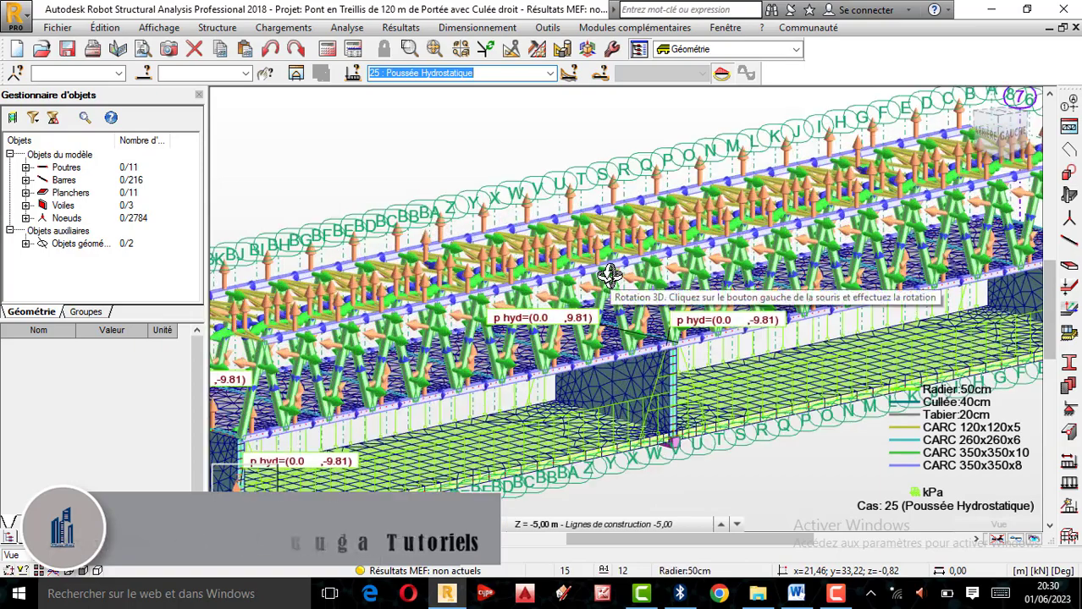
pyautogui.scroll(-3, 608, 275)
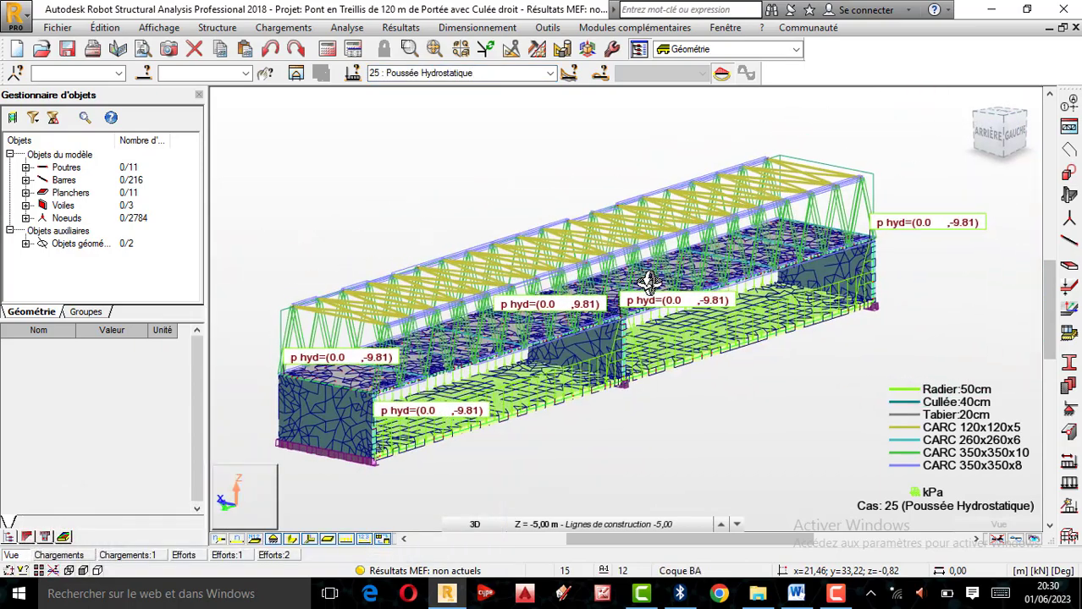
pyautogui.scroll(2, 645, 288)
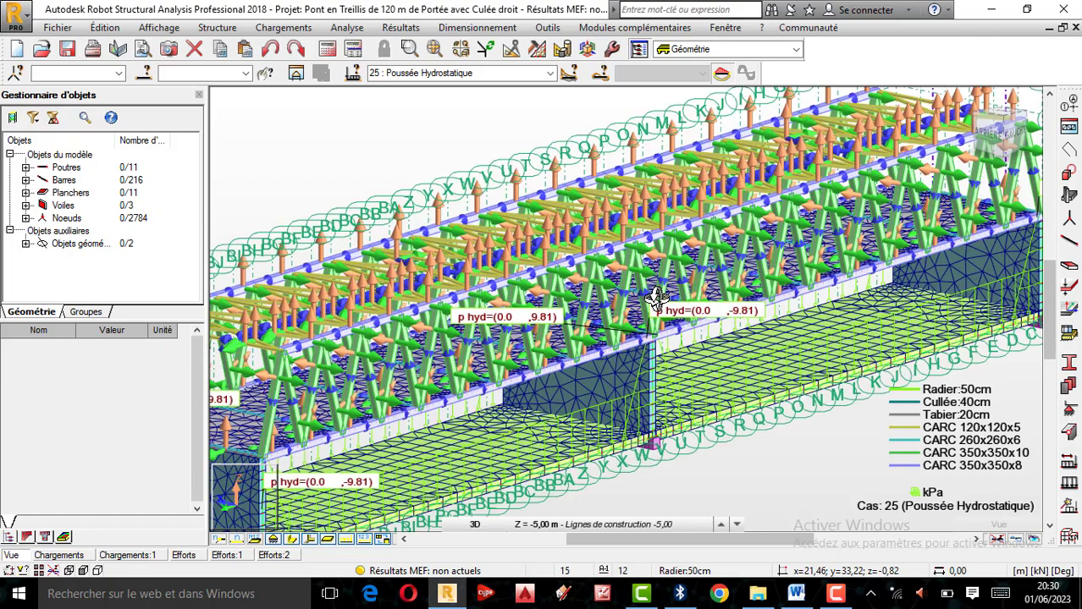
pyautogui.scroll(-2, 656, 298)
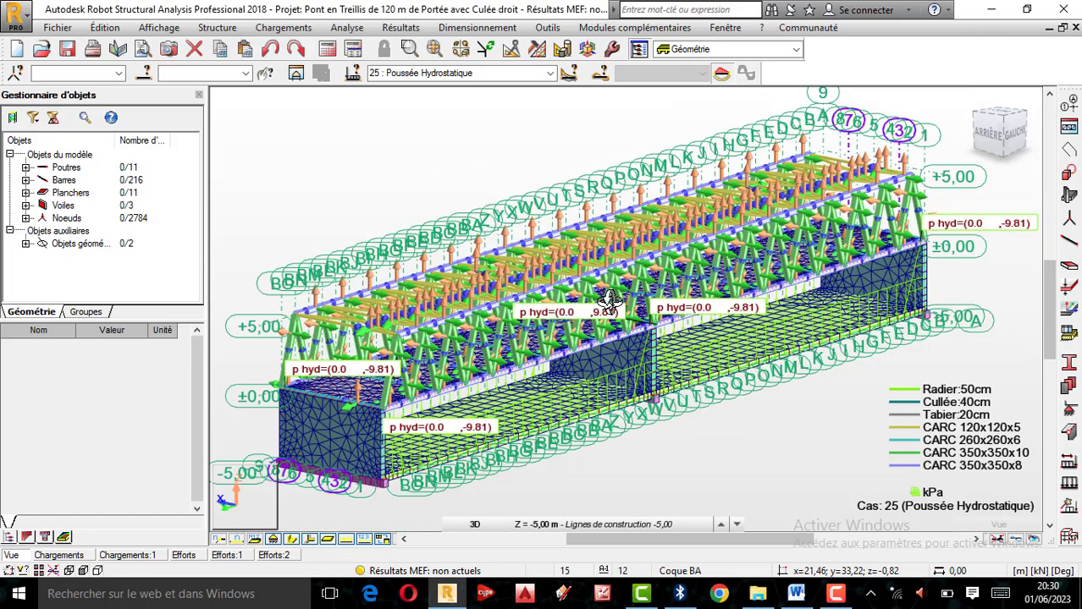
pyautogui.scroll(2, 595, 309)
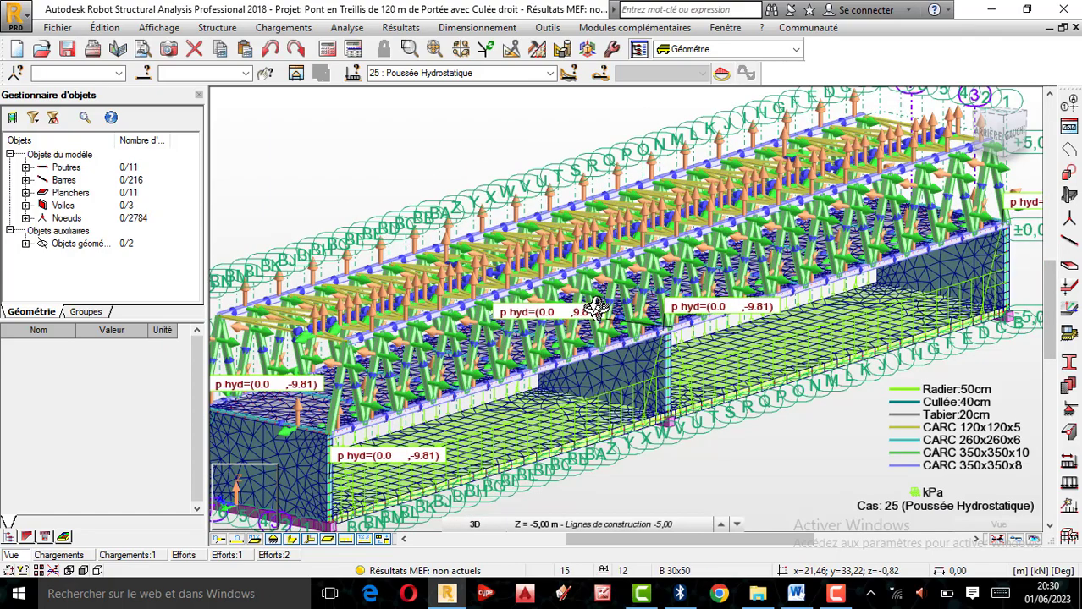
pyautogui.scroll(-2, 605, 306)
pyautogui.scroll(1, 617, 302)
pyautogui.scroll(1, 617, 302)
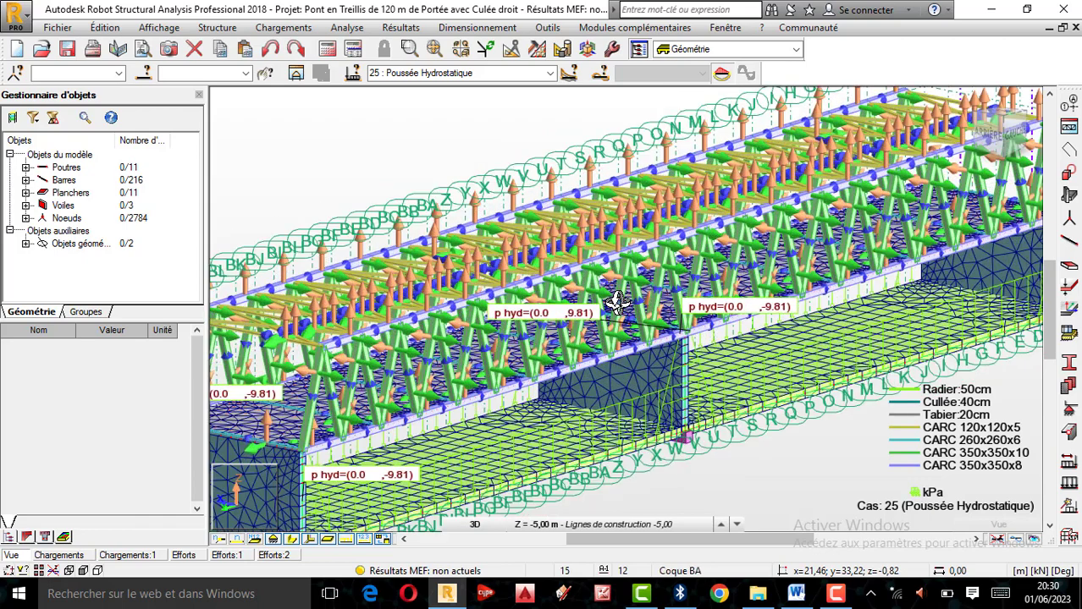
pyautogui.scroll(-2, 617, 298)
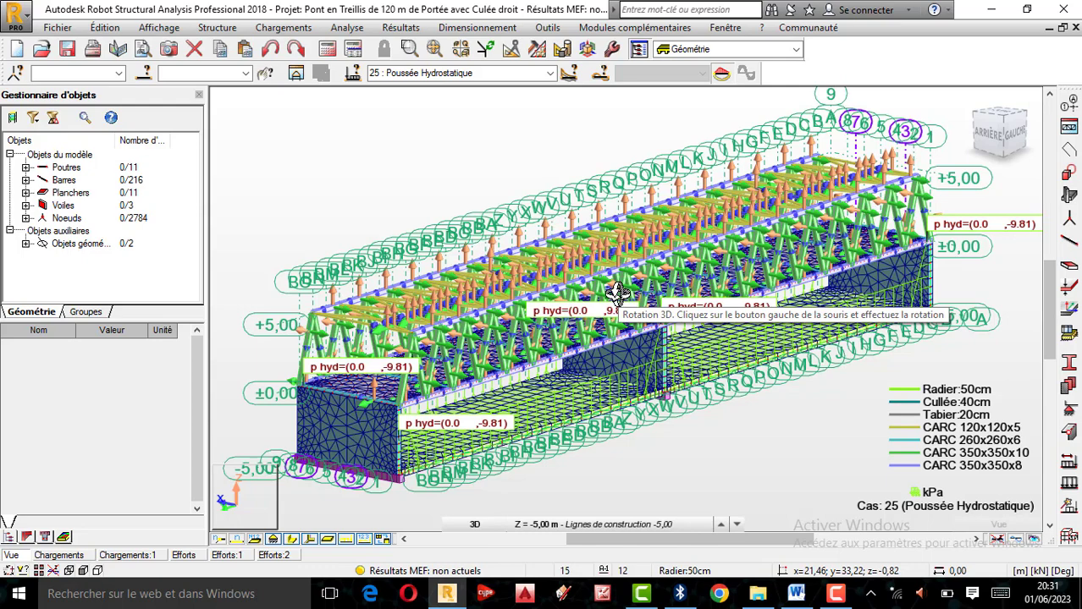
pyautogui.scroll(1, 618, 292)
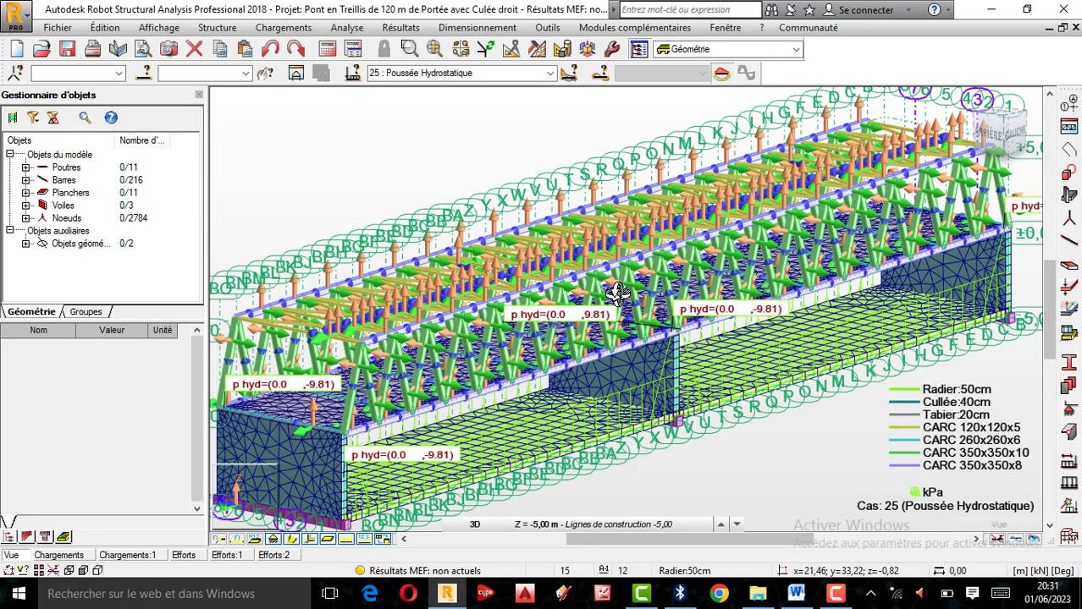
pyautogui.scroll(-2, 618, 292)
pyautogui.scroll(3, 617, 292)
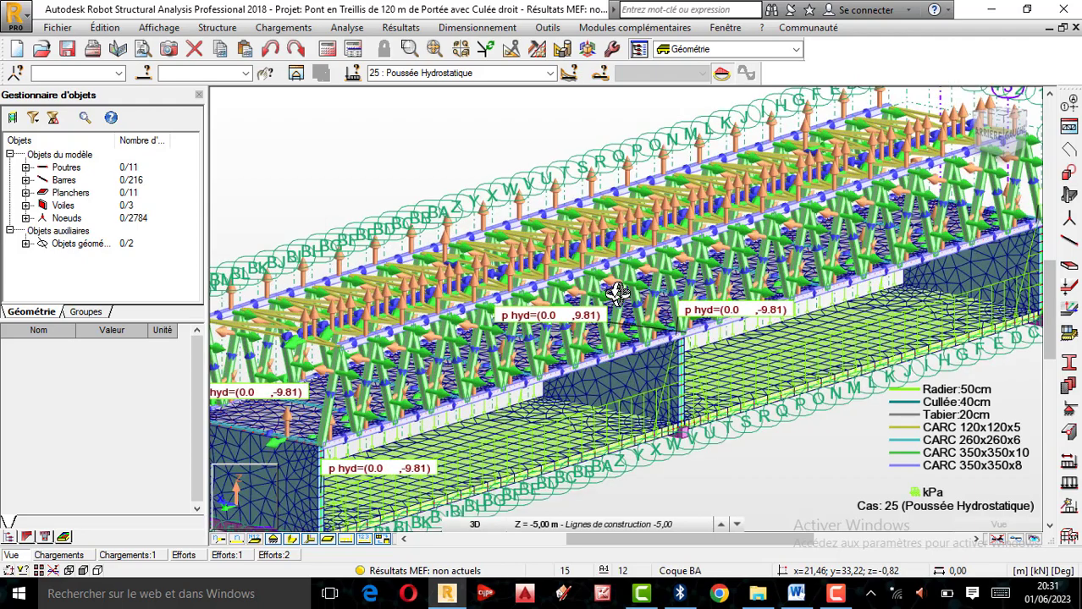
pyautogui.scroll(-2, 618, 292)
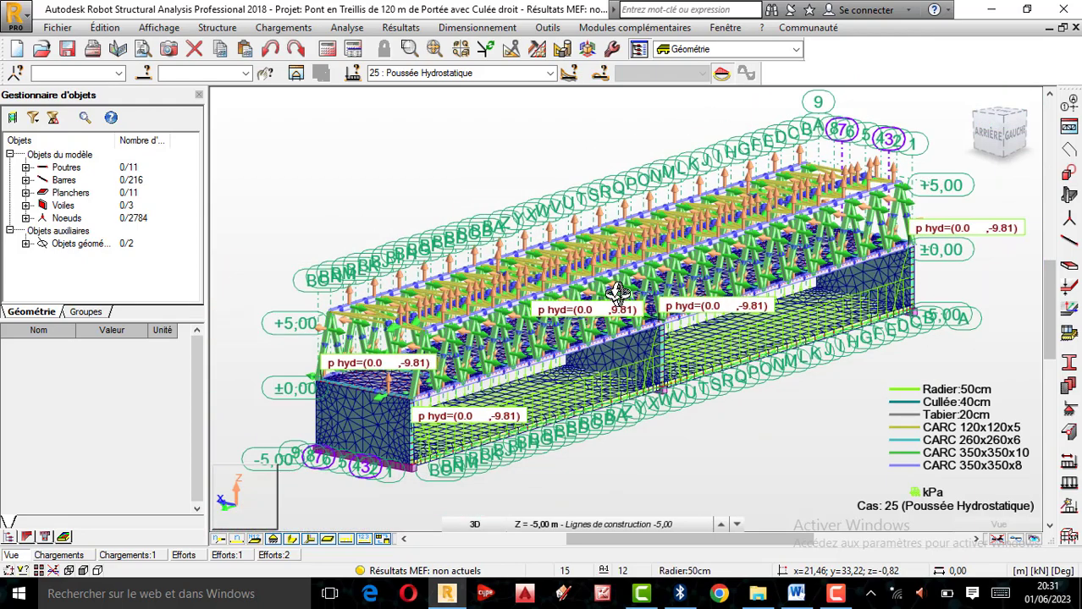
pyautogui.scroll(3, 618, 292)
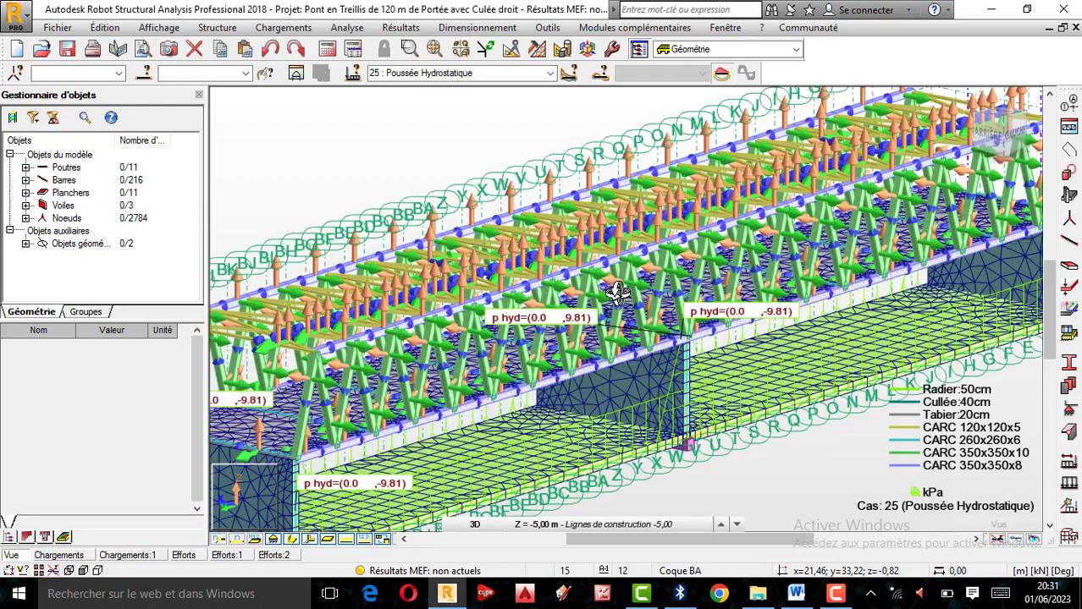
pyautogui.scroll(-2, 617, 292)
pyautogui.scroll(2, 618, 292)
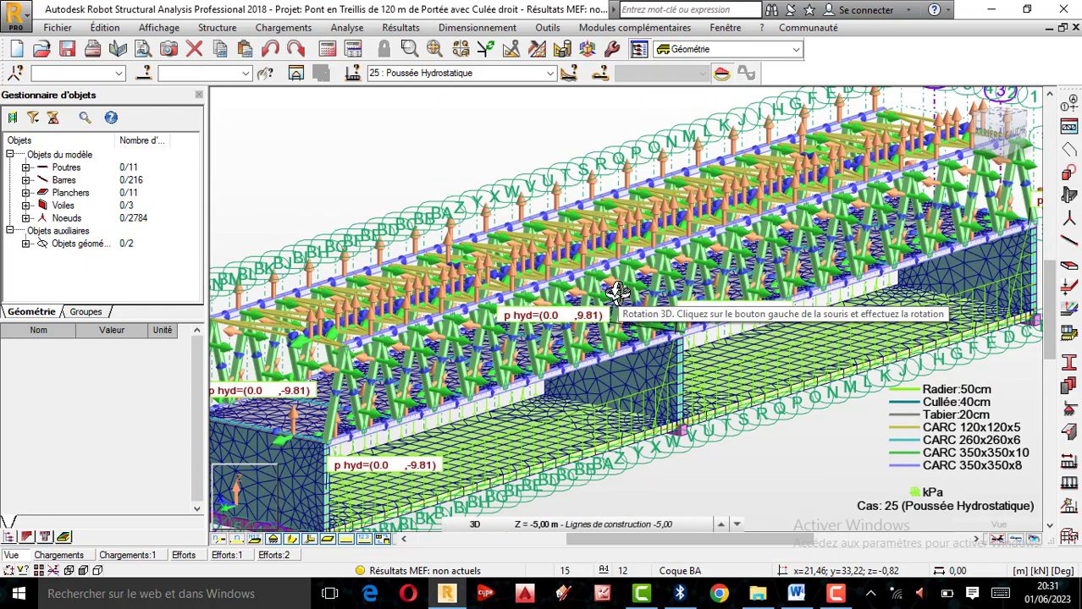
pyautogui.scroll(-2, 618, 292)
pyautogui.scroll(3, 617, 292)
pyautogui.scroll(-2, 620, 290)
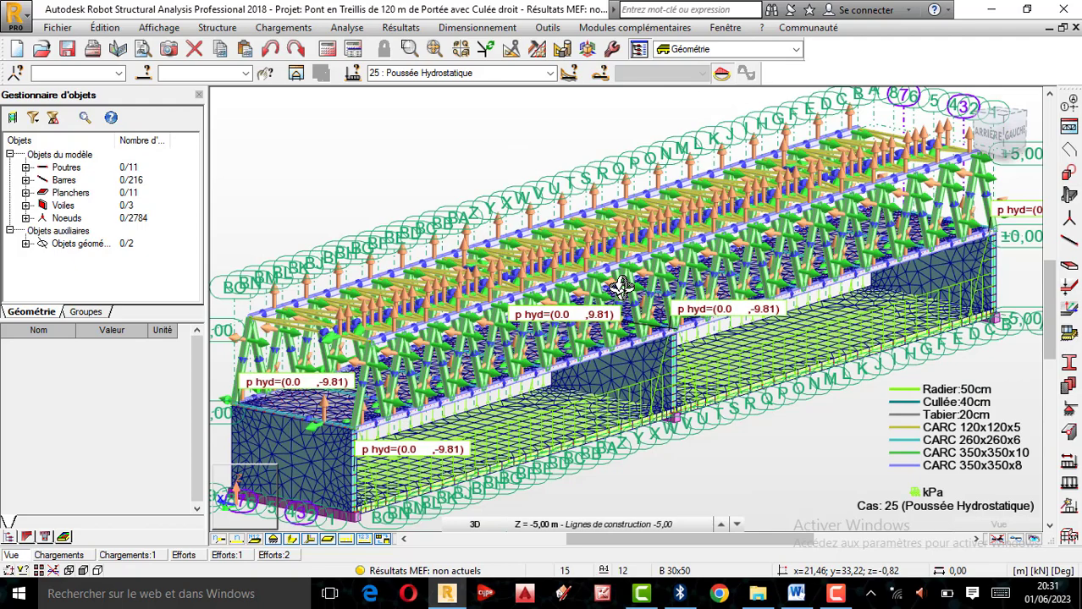
pyautogui.scroll(-2, 619, 288)
pyautogui.scroll(4, 619, 288)
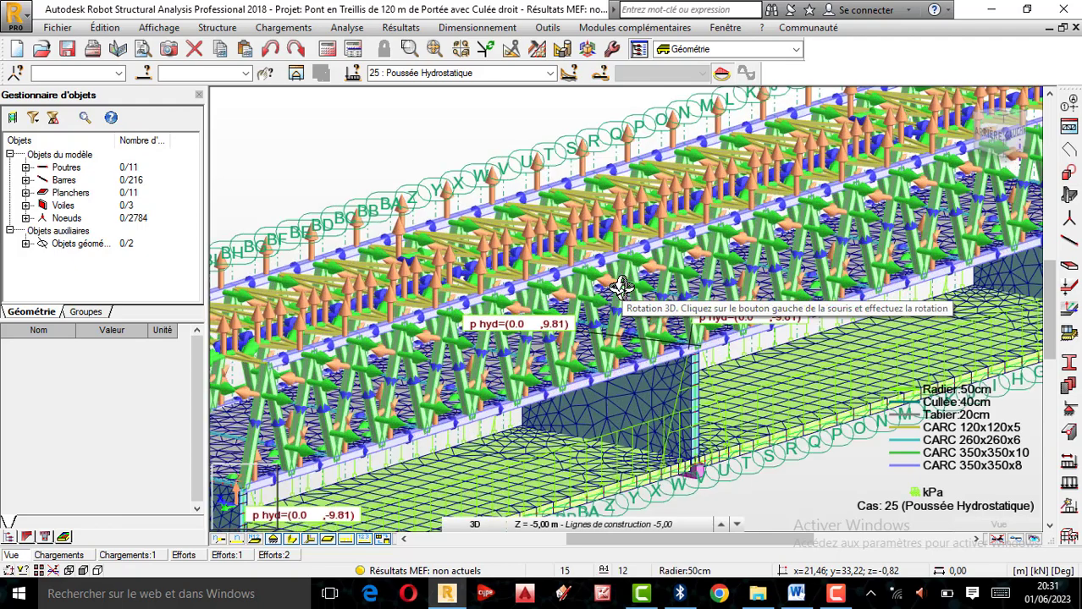
pyautogui.scroll(-3, 620, 288)
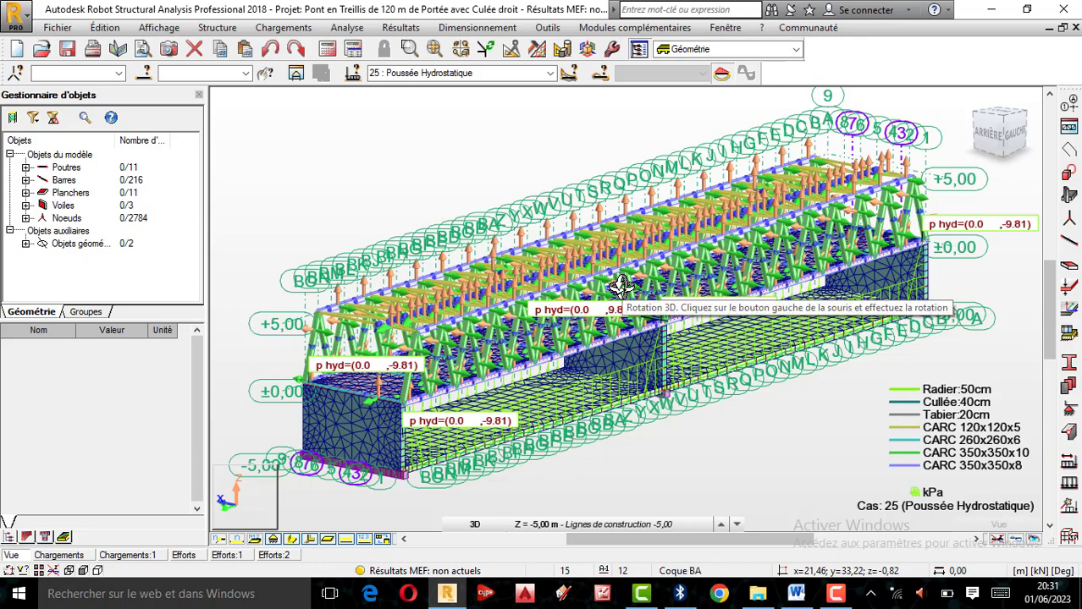
pyautogui.scroll(3, 621, 288)
pyautogui.scroll(-3, 621, 288)
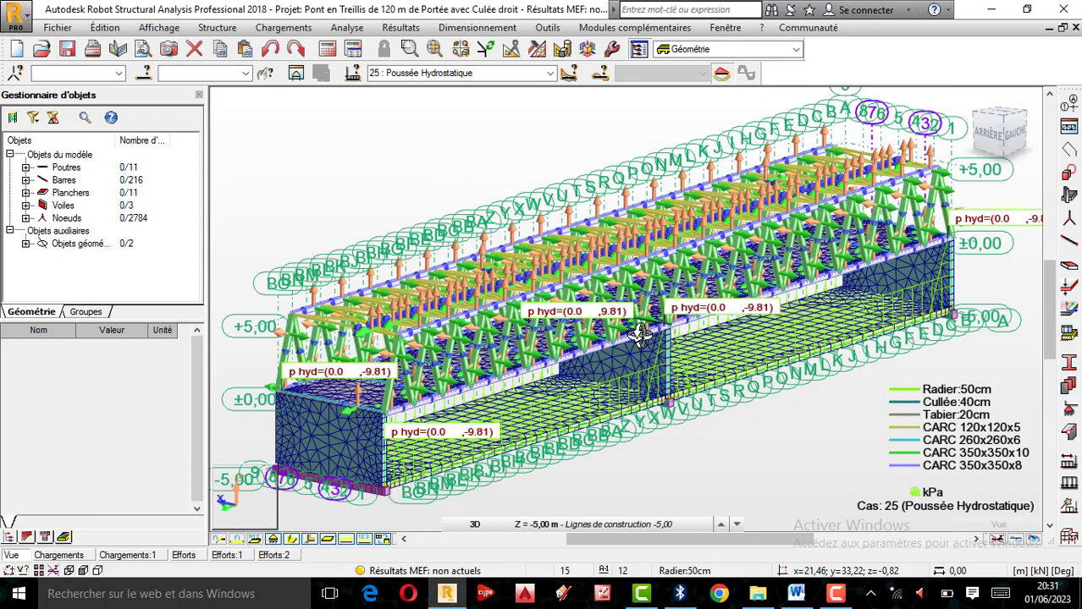
pyautogui.click(845, 592)
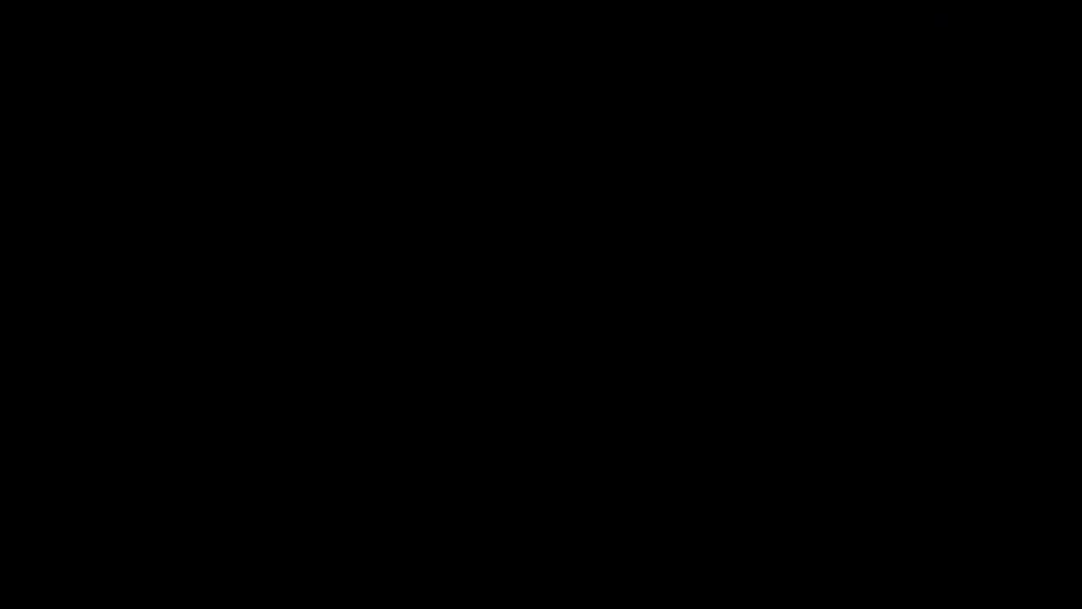